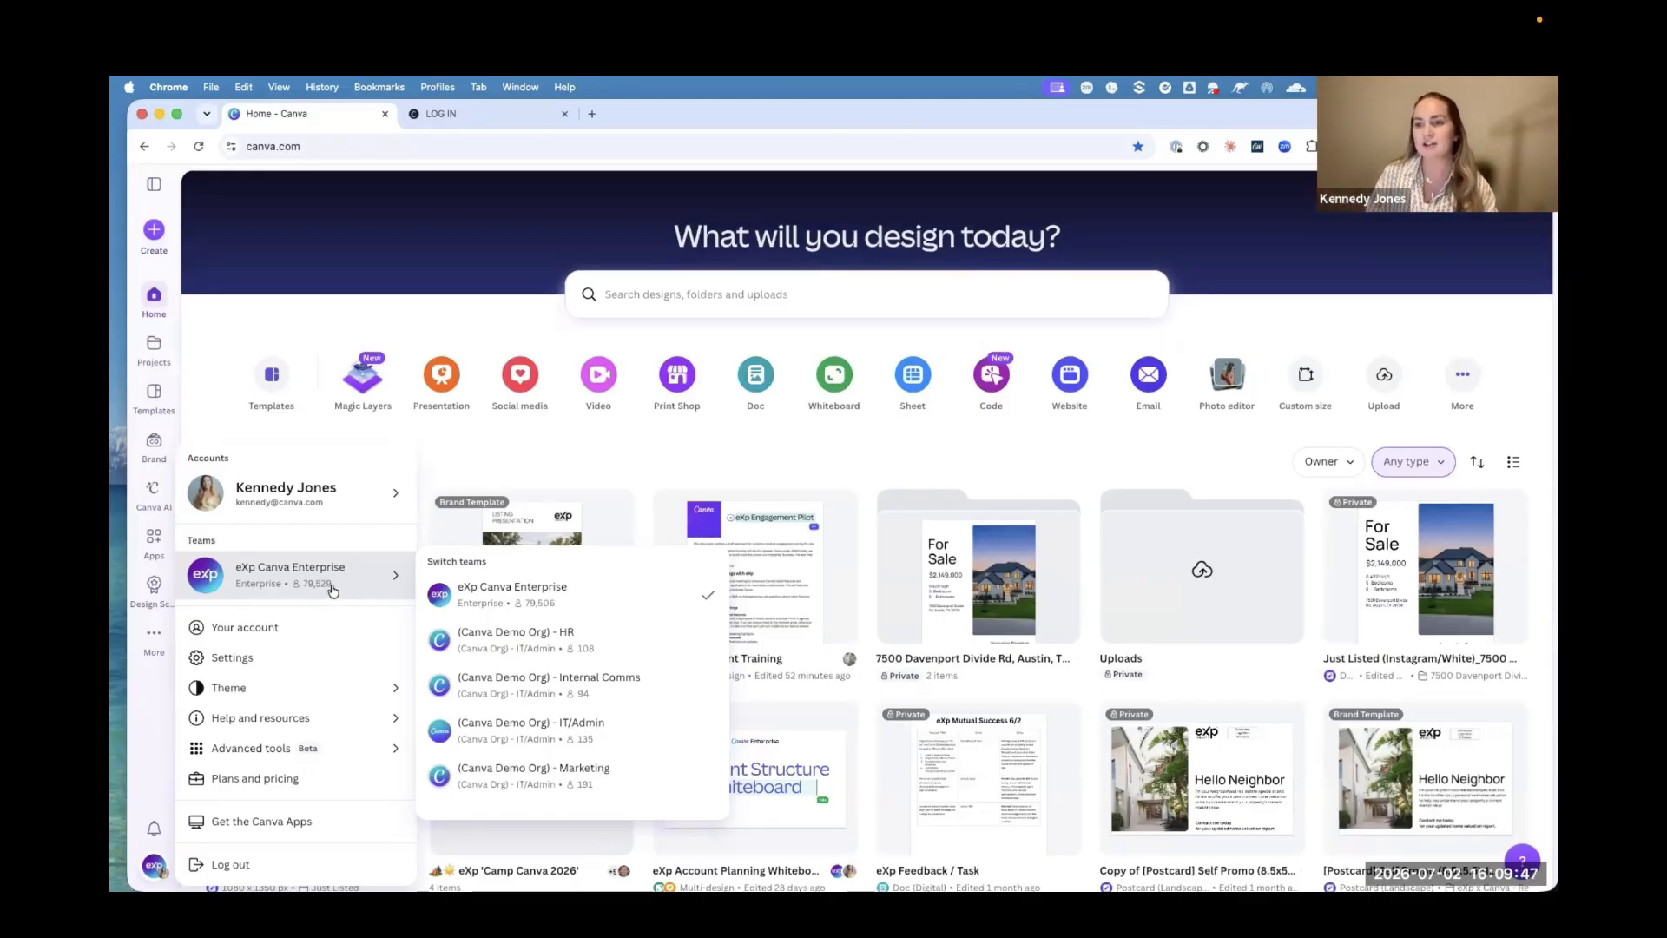
# Step: Dismiss the account menu, view the Help Assistant on the home page, and close it again
pyautogui.moveTo(295, 698)
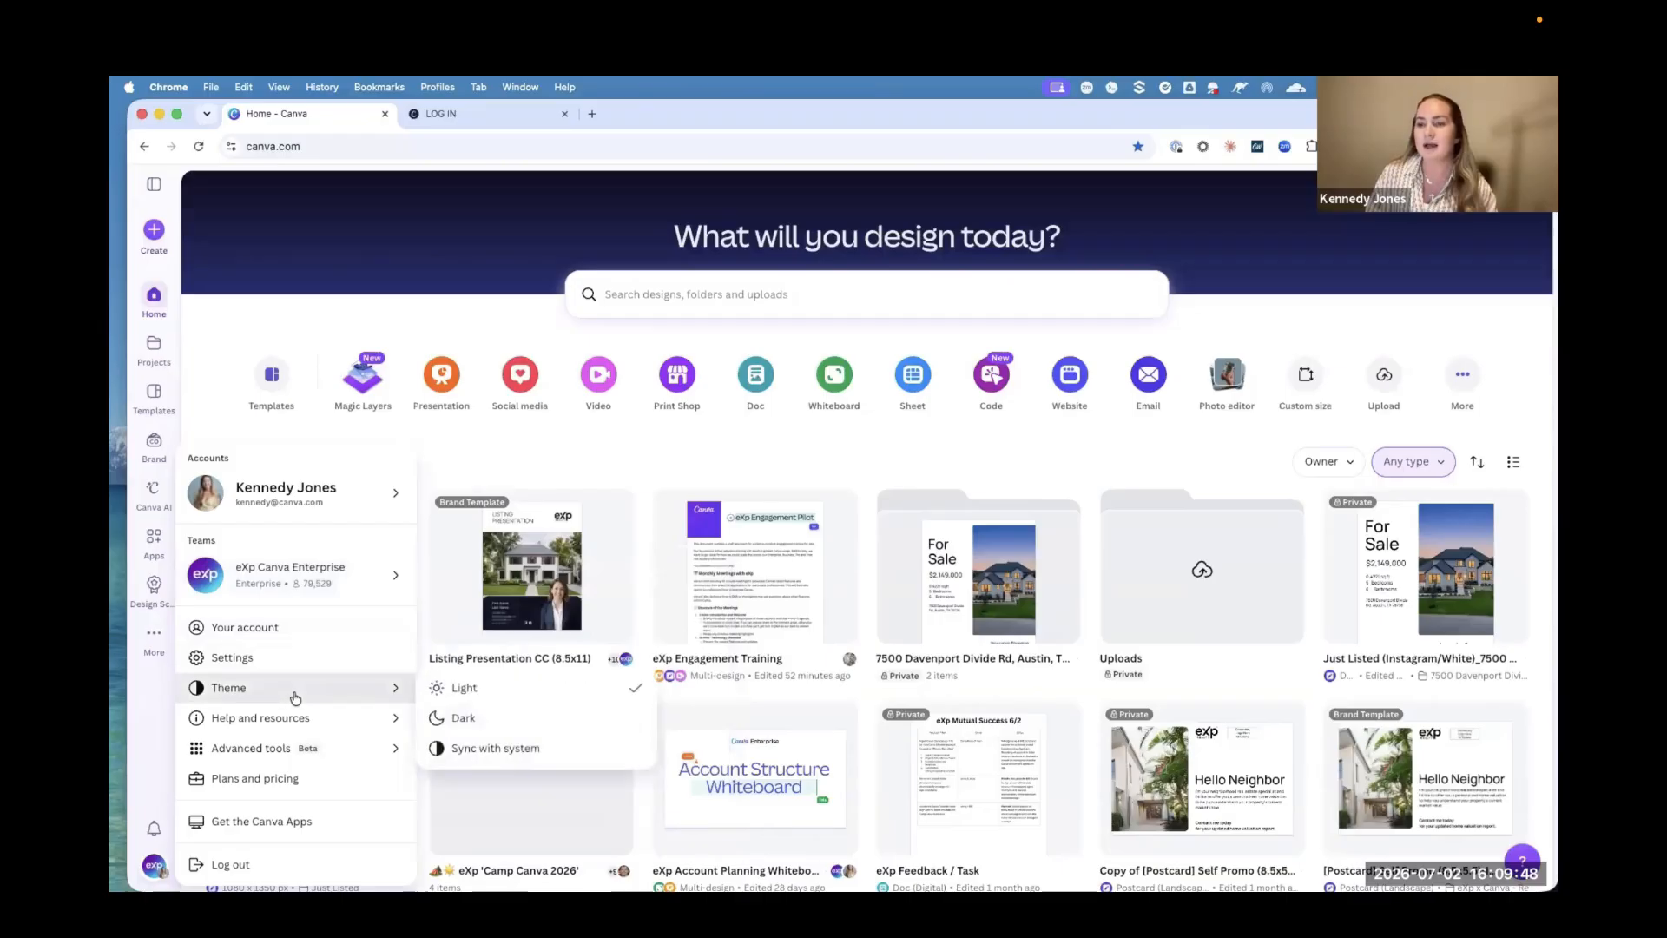
pyautogui.moveTo(272, 744)
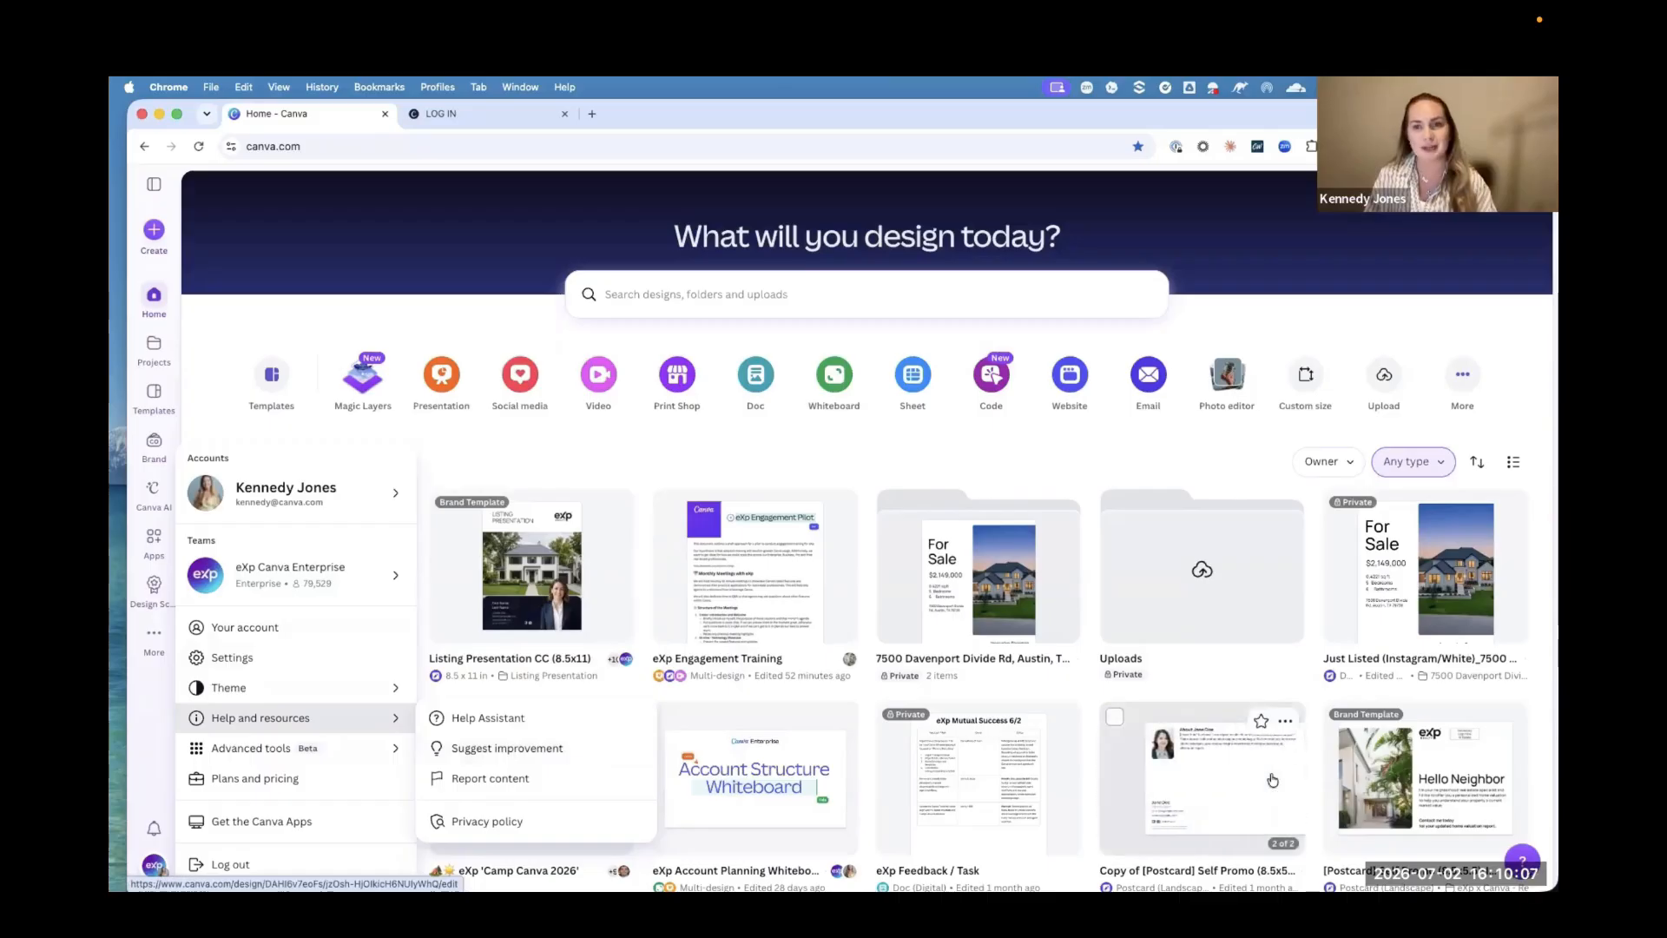
pyautogui.click(1532, 696)
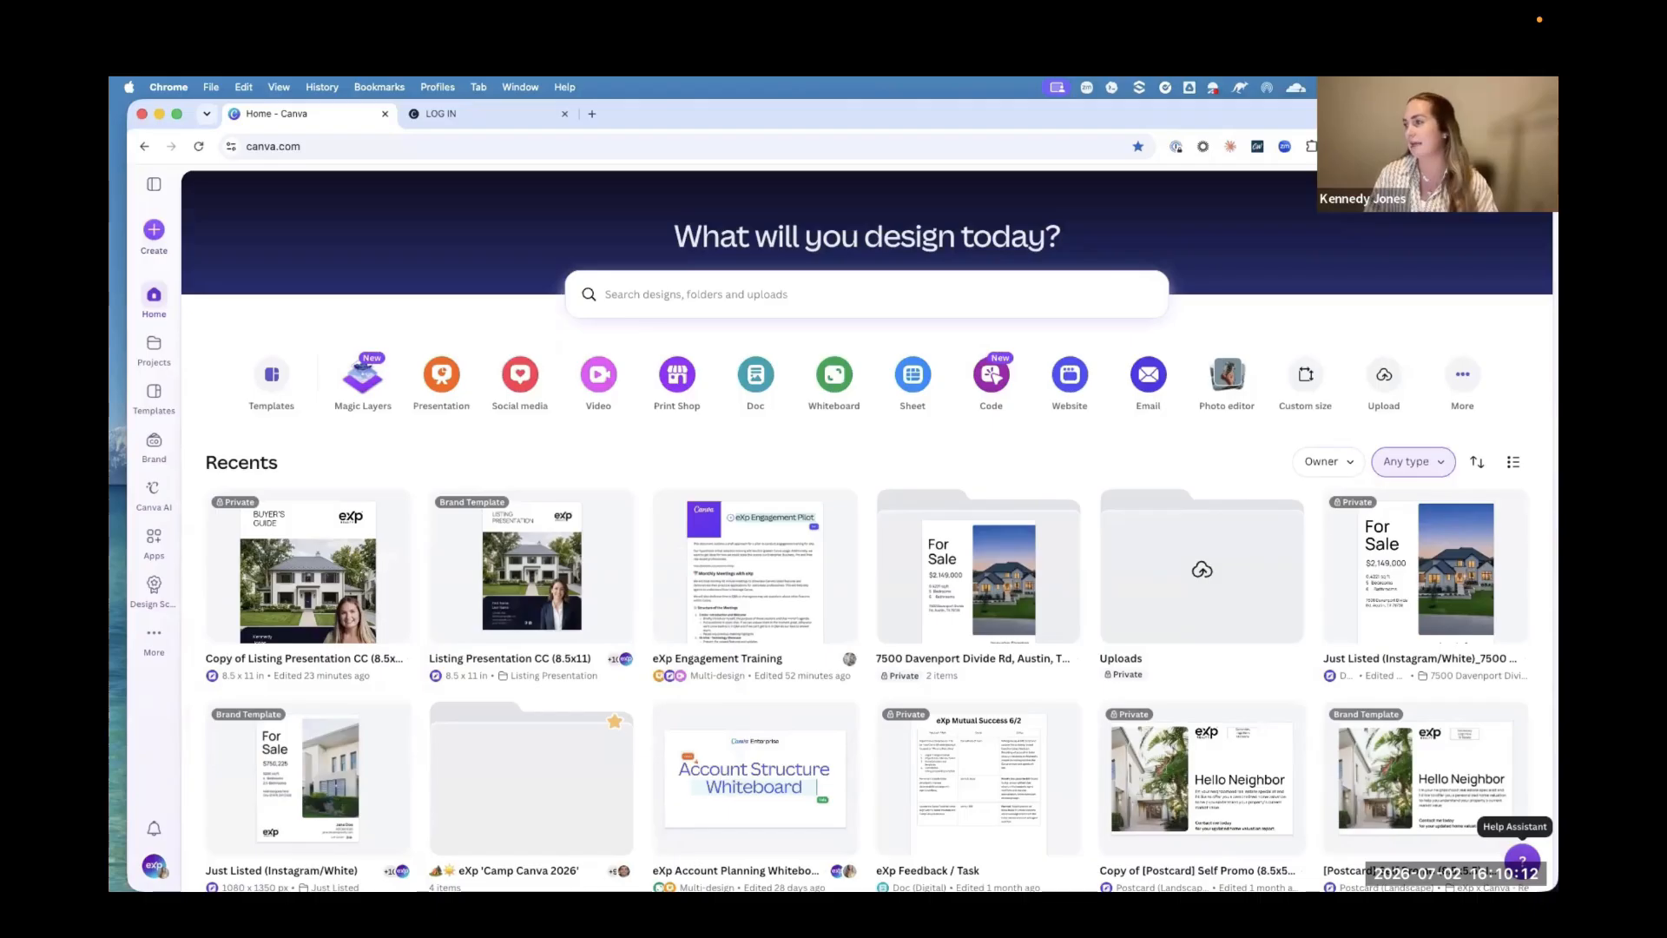
pyautogui.click(1521, 858)
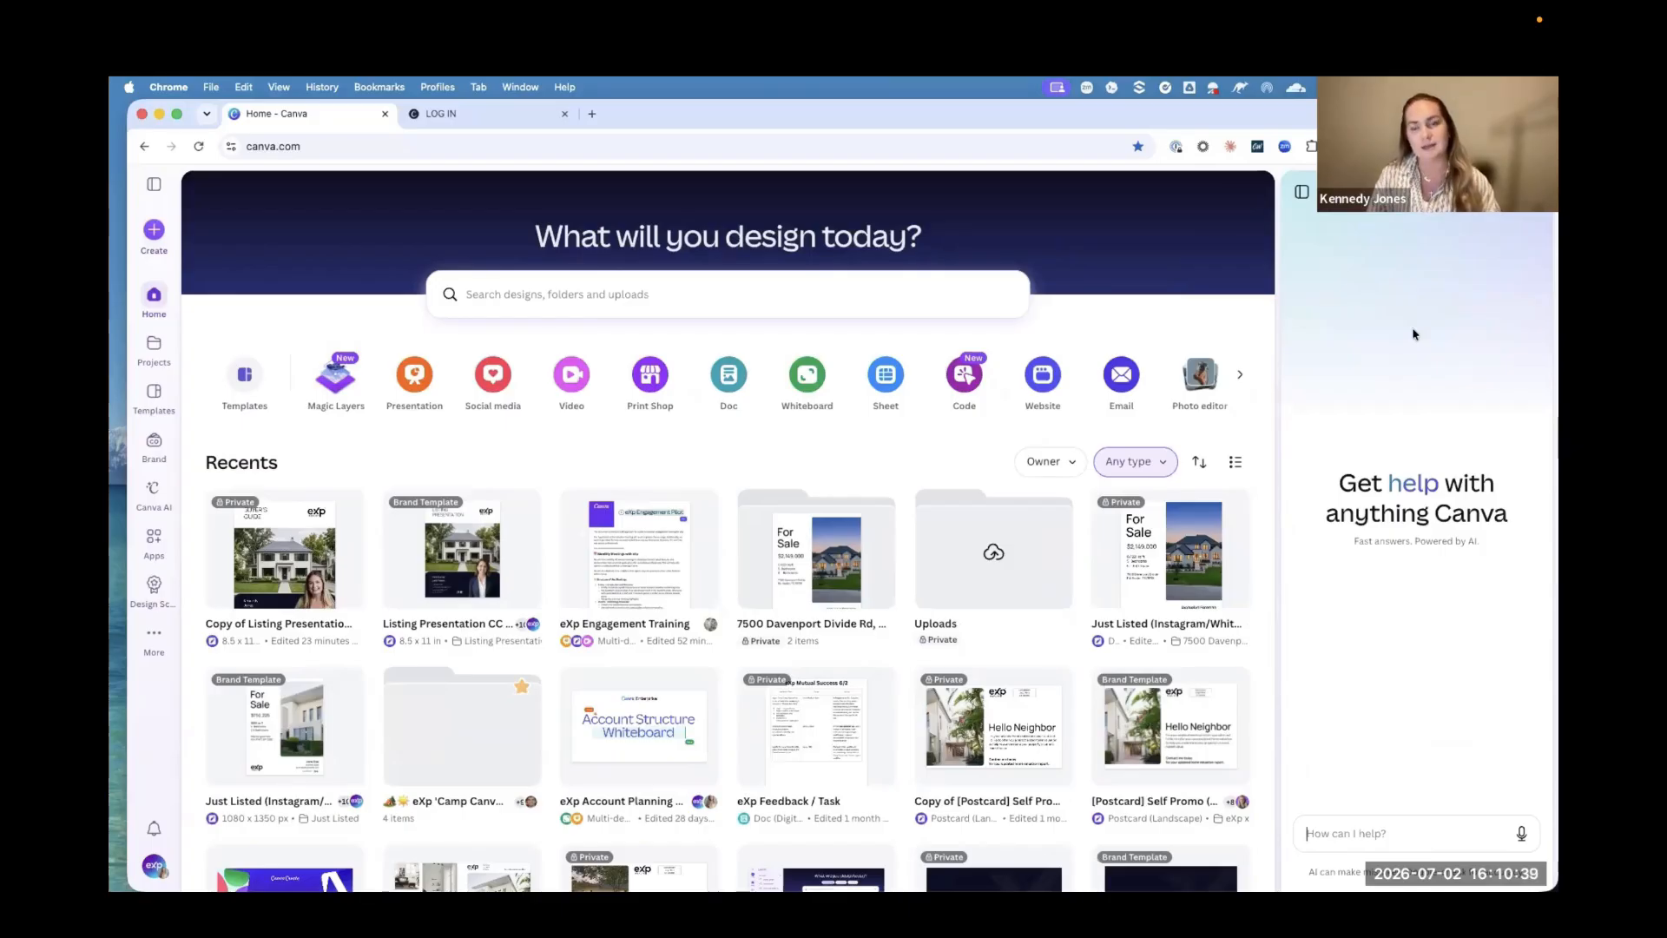
pyautogui.click(1530, 191)
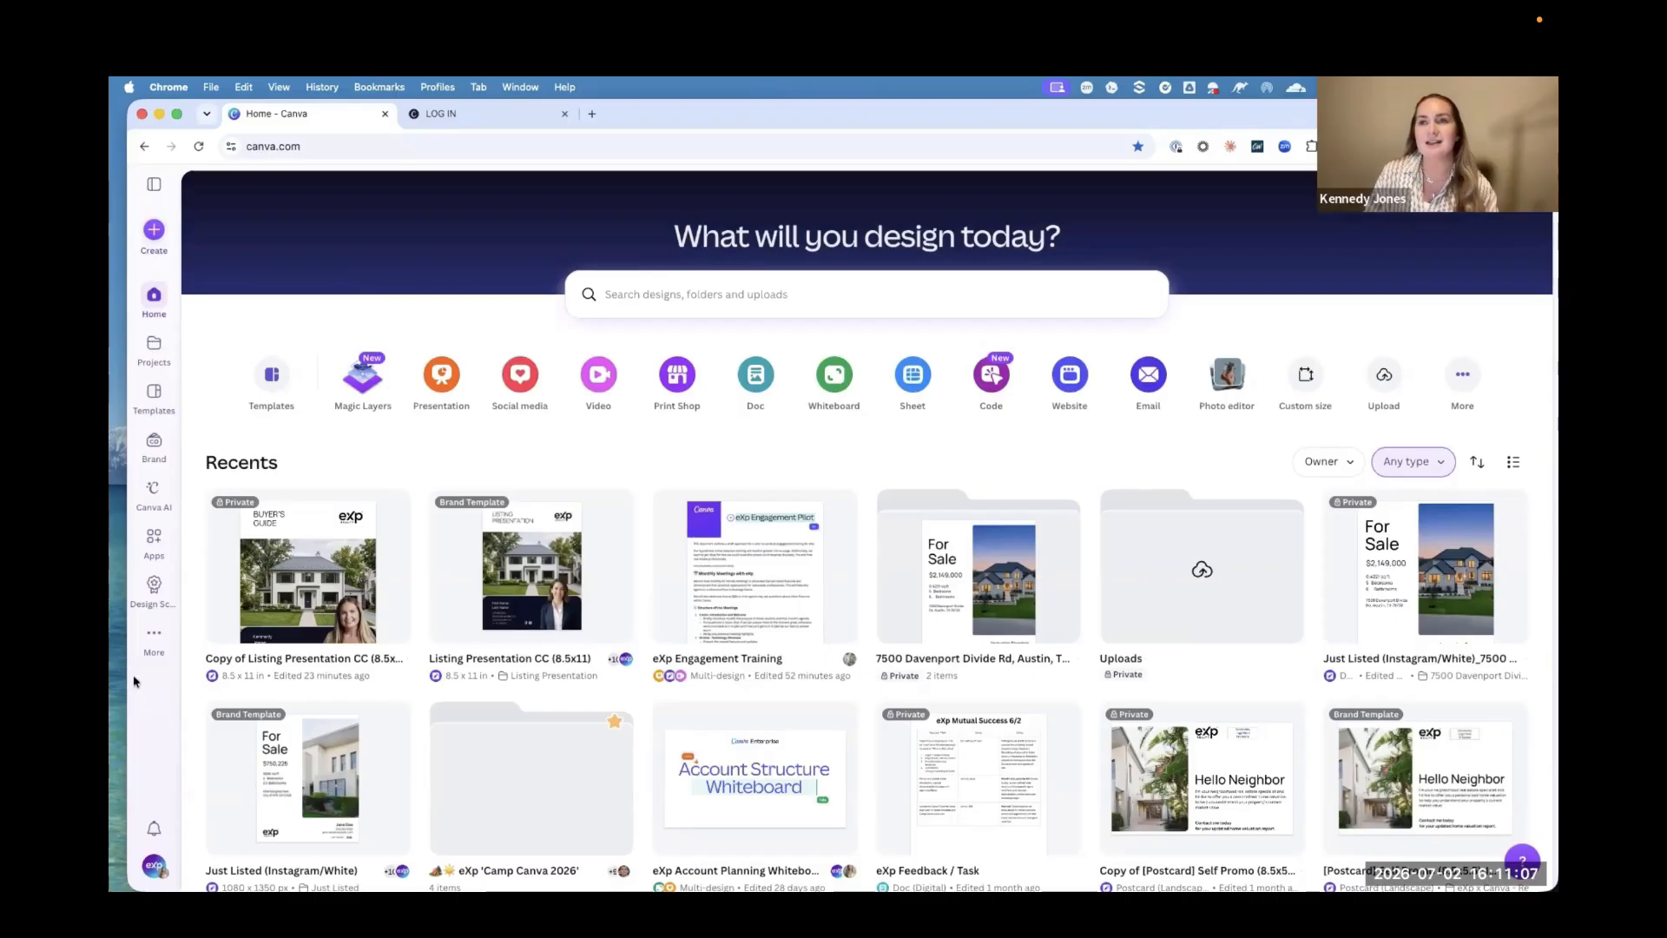
# Step: Open all projects and look through the recent items, folders, designs and brand templates
pyautogui.moveTo(145, 653)
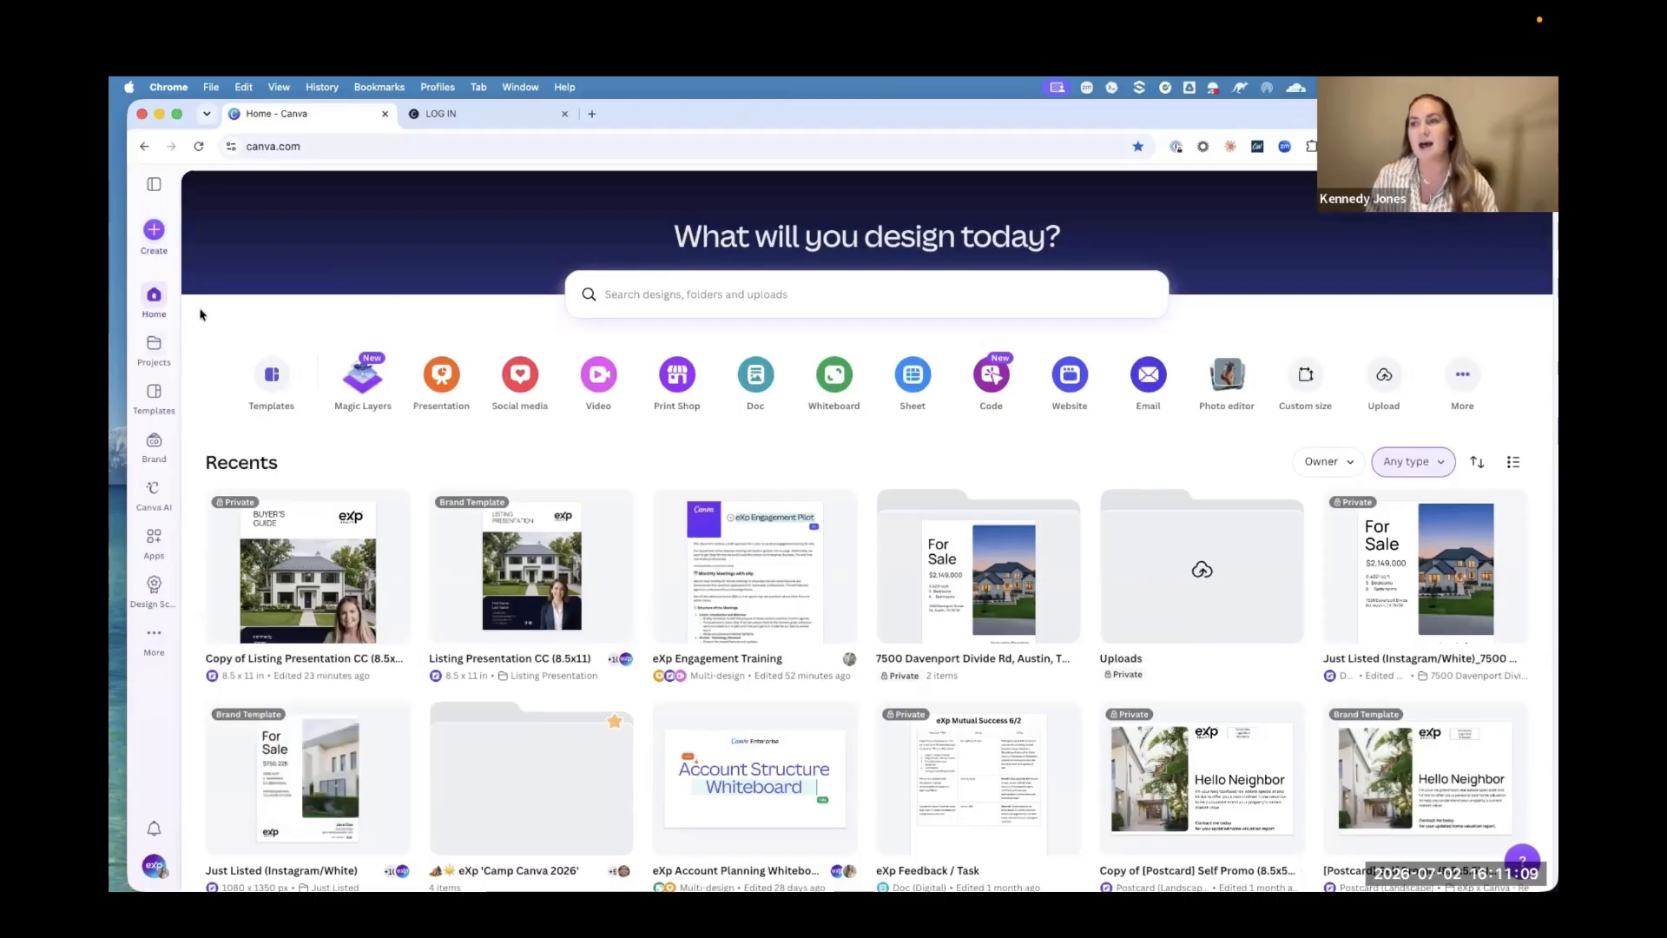
pyautogui.click(152, 356)
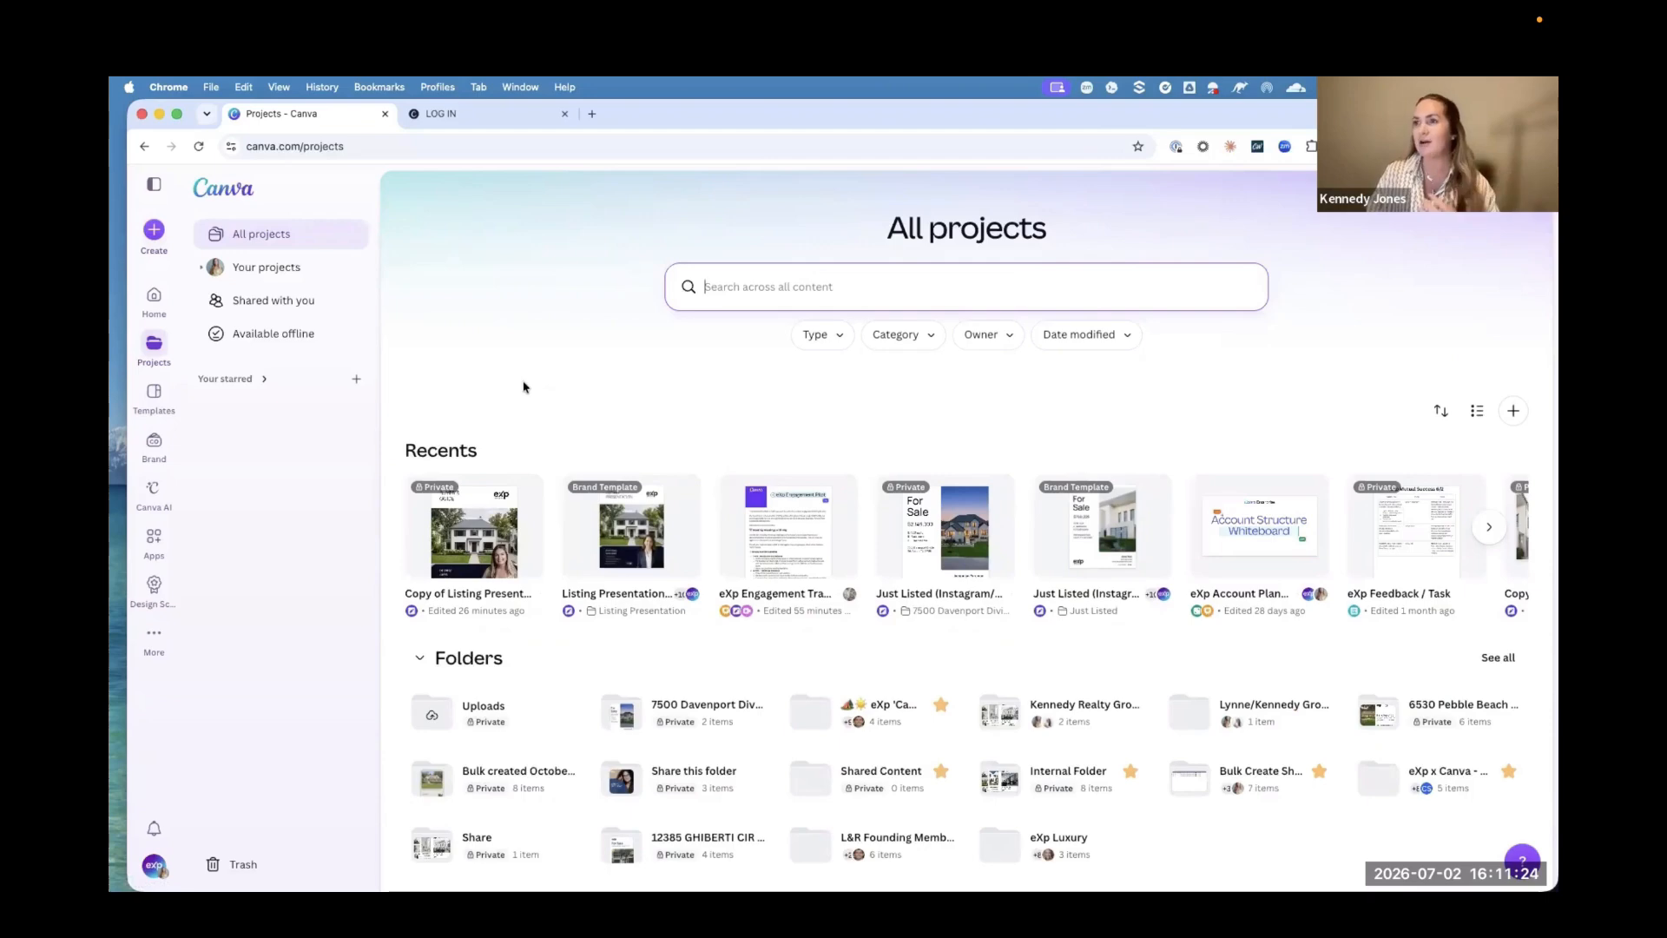
pyautogui.scroll(-5, 524, 388)
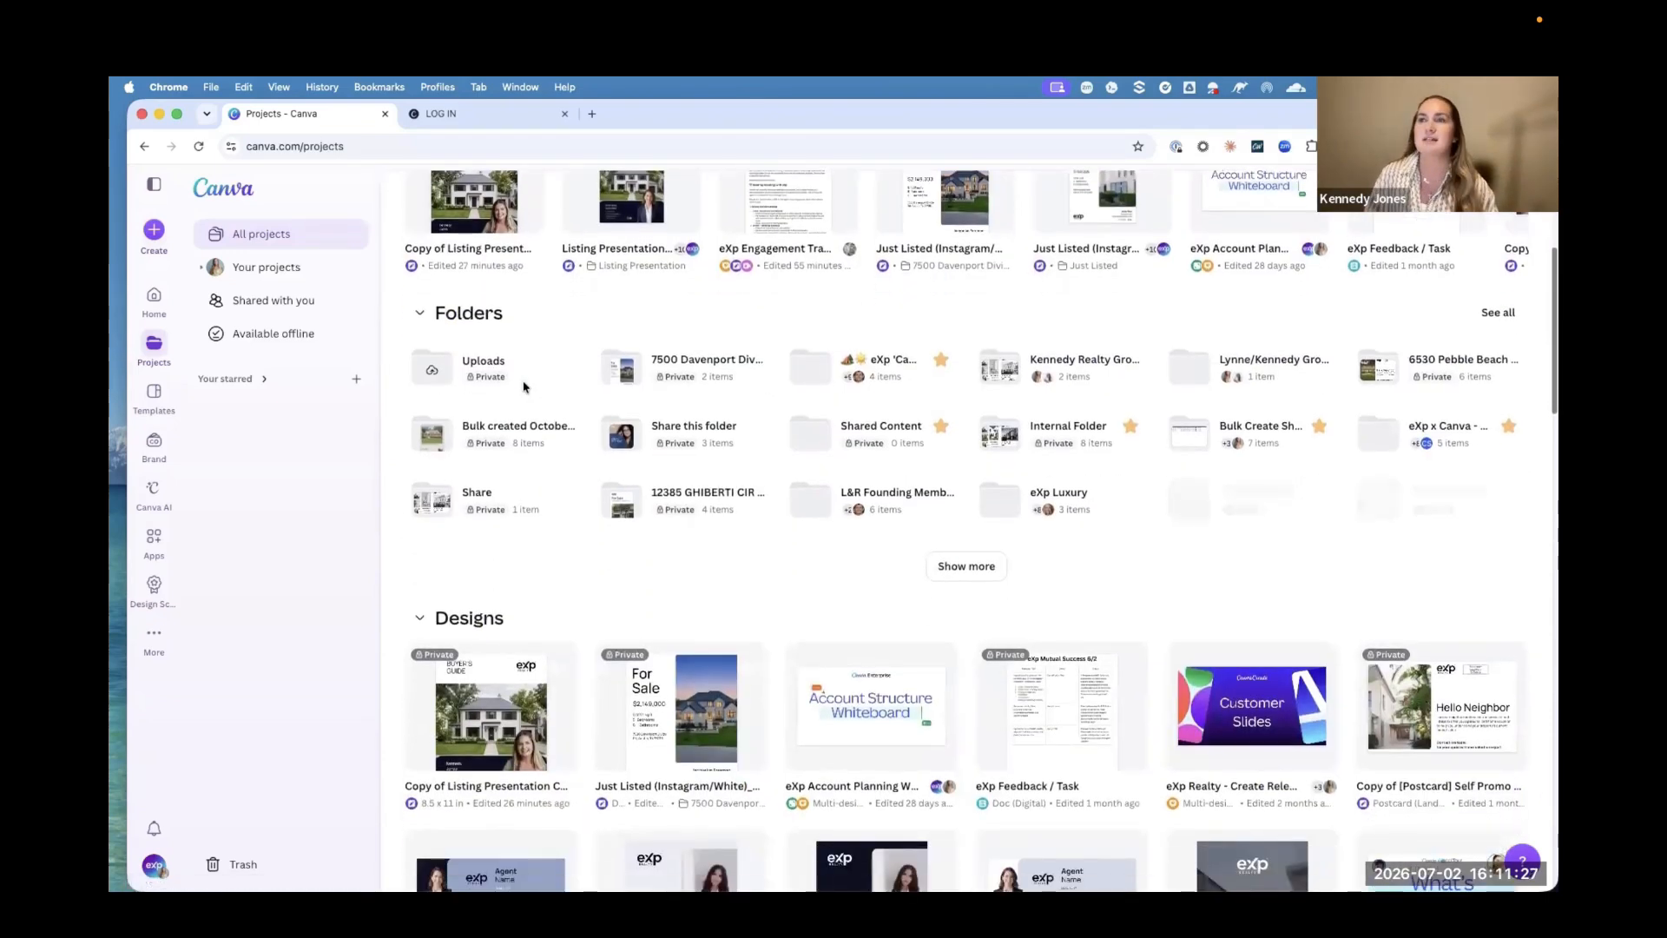
pyautogui.scroll(-5, 524, 387)
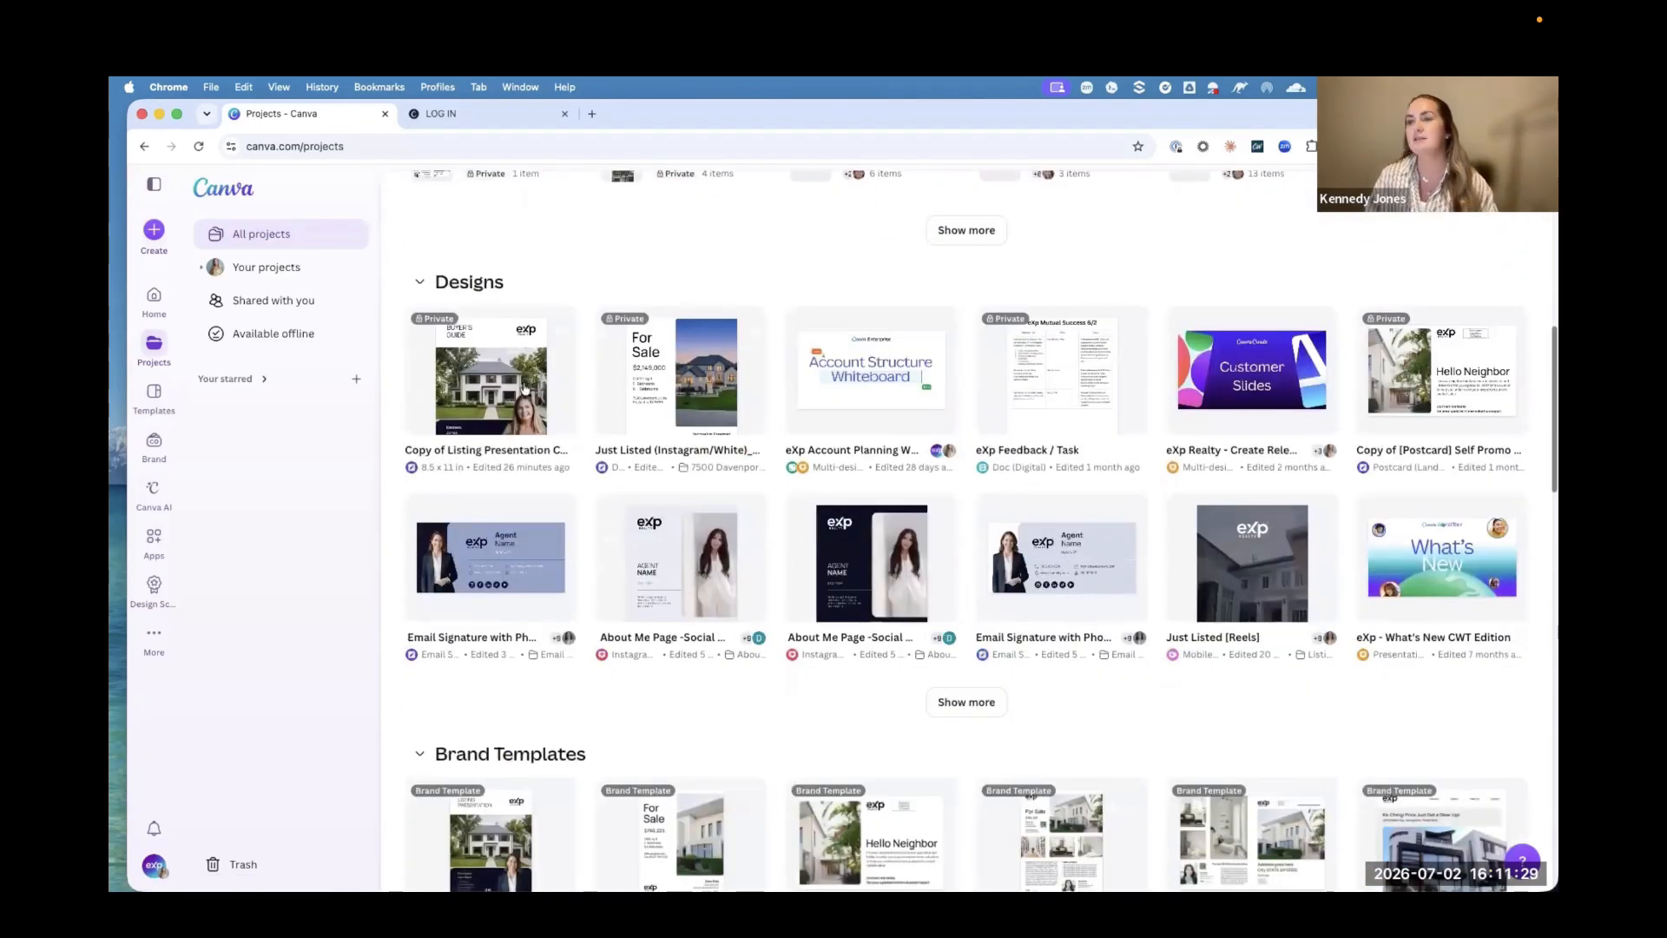
pyautogui.scroll(-10, 524, 388)
pyautogui.scroll(20, 524, 387)
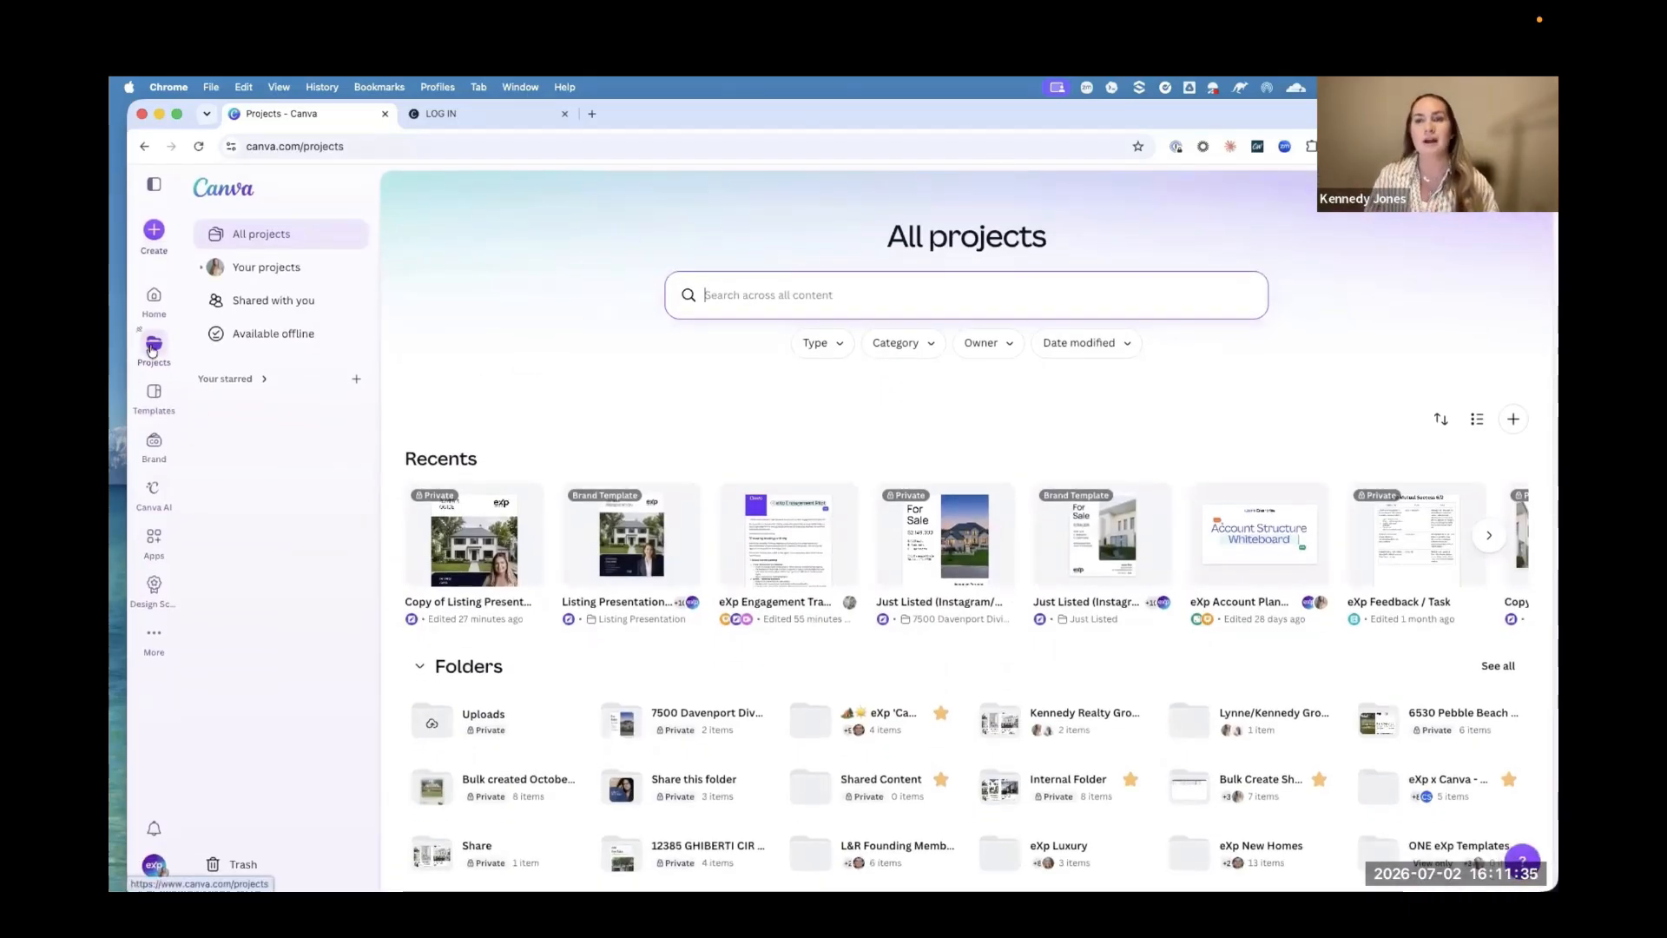
# Step: Open the brand area and switch from the personal brand kit to the eXp Realty kit
pyautogui.click(155, 444)
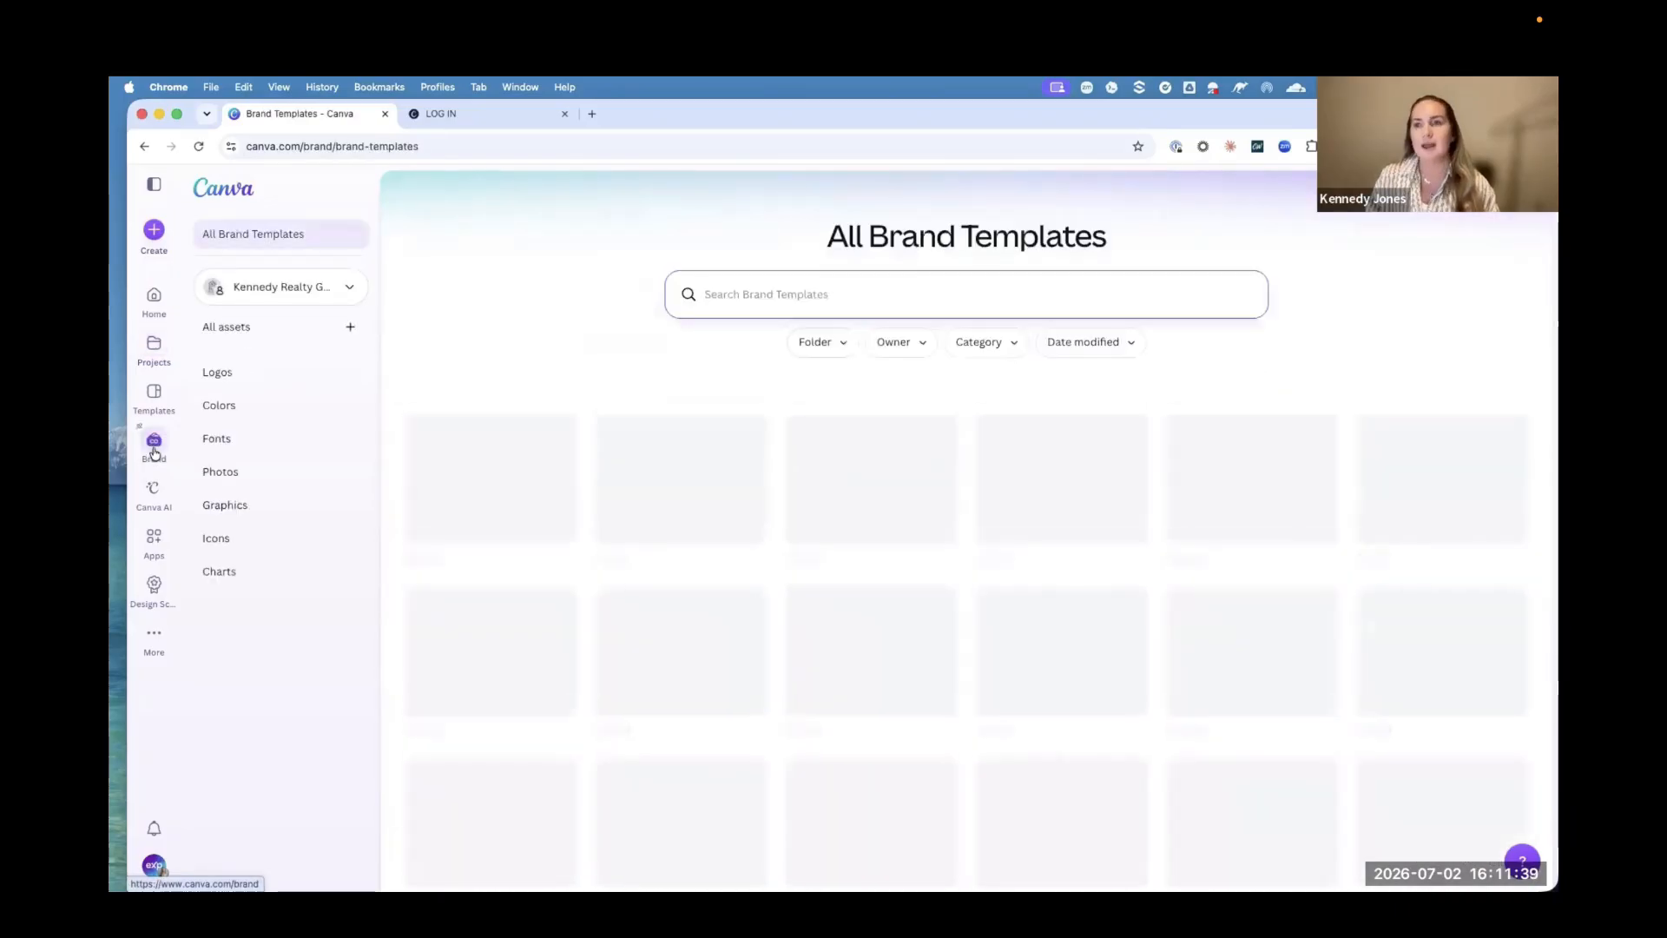
pyautogui.click(264, 286)
pyautogui.scroll(-3, 297, 437)
pyautogui.scroll(2, 297, 436)
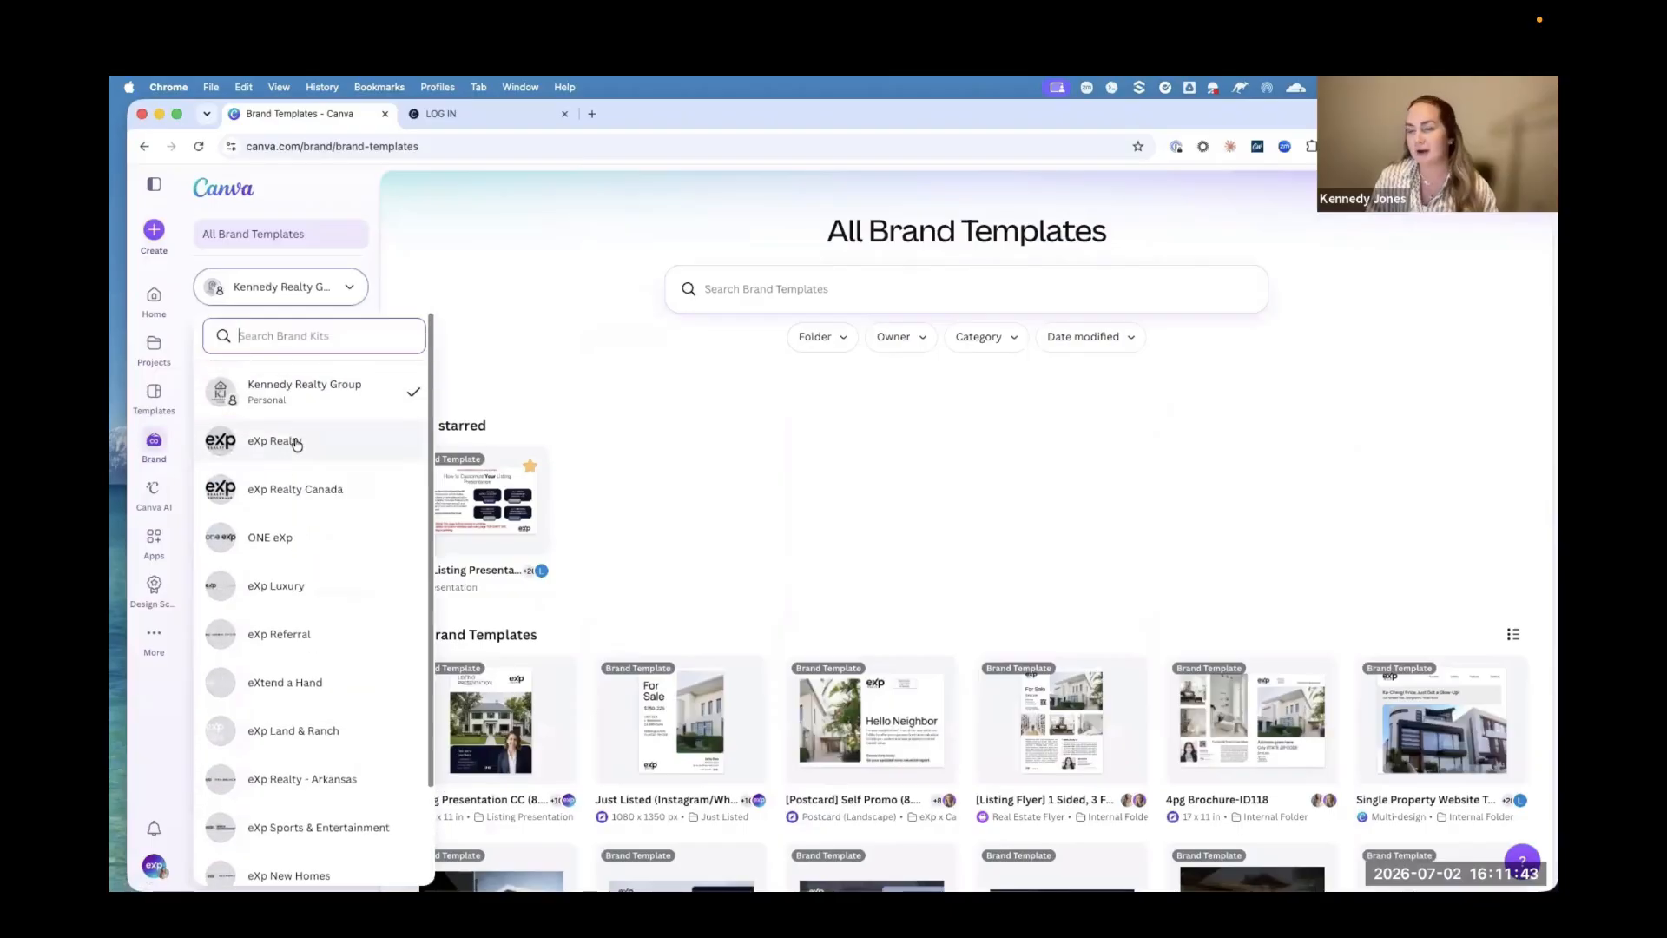
pyautogui.click(297, 438)
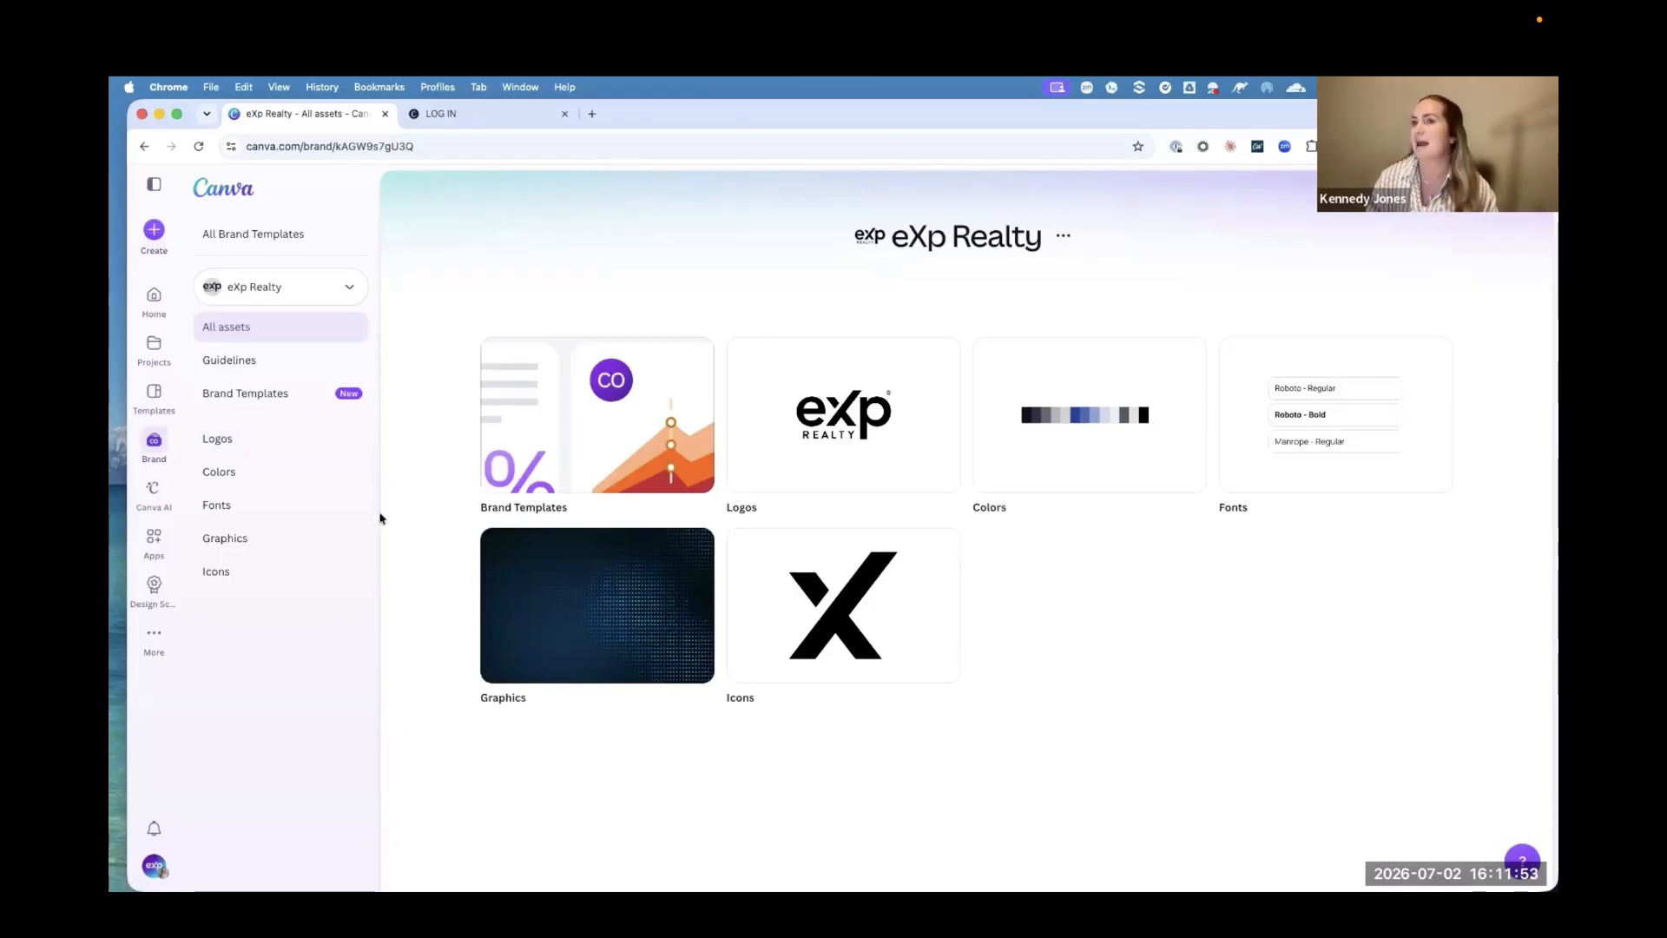
# Step: Look through the eXp Realty kit's colors, logos, fonts, graphics and brand templates
pyautogui.click(249, 477)
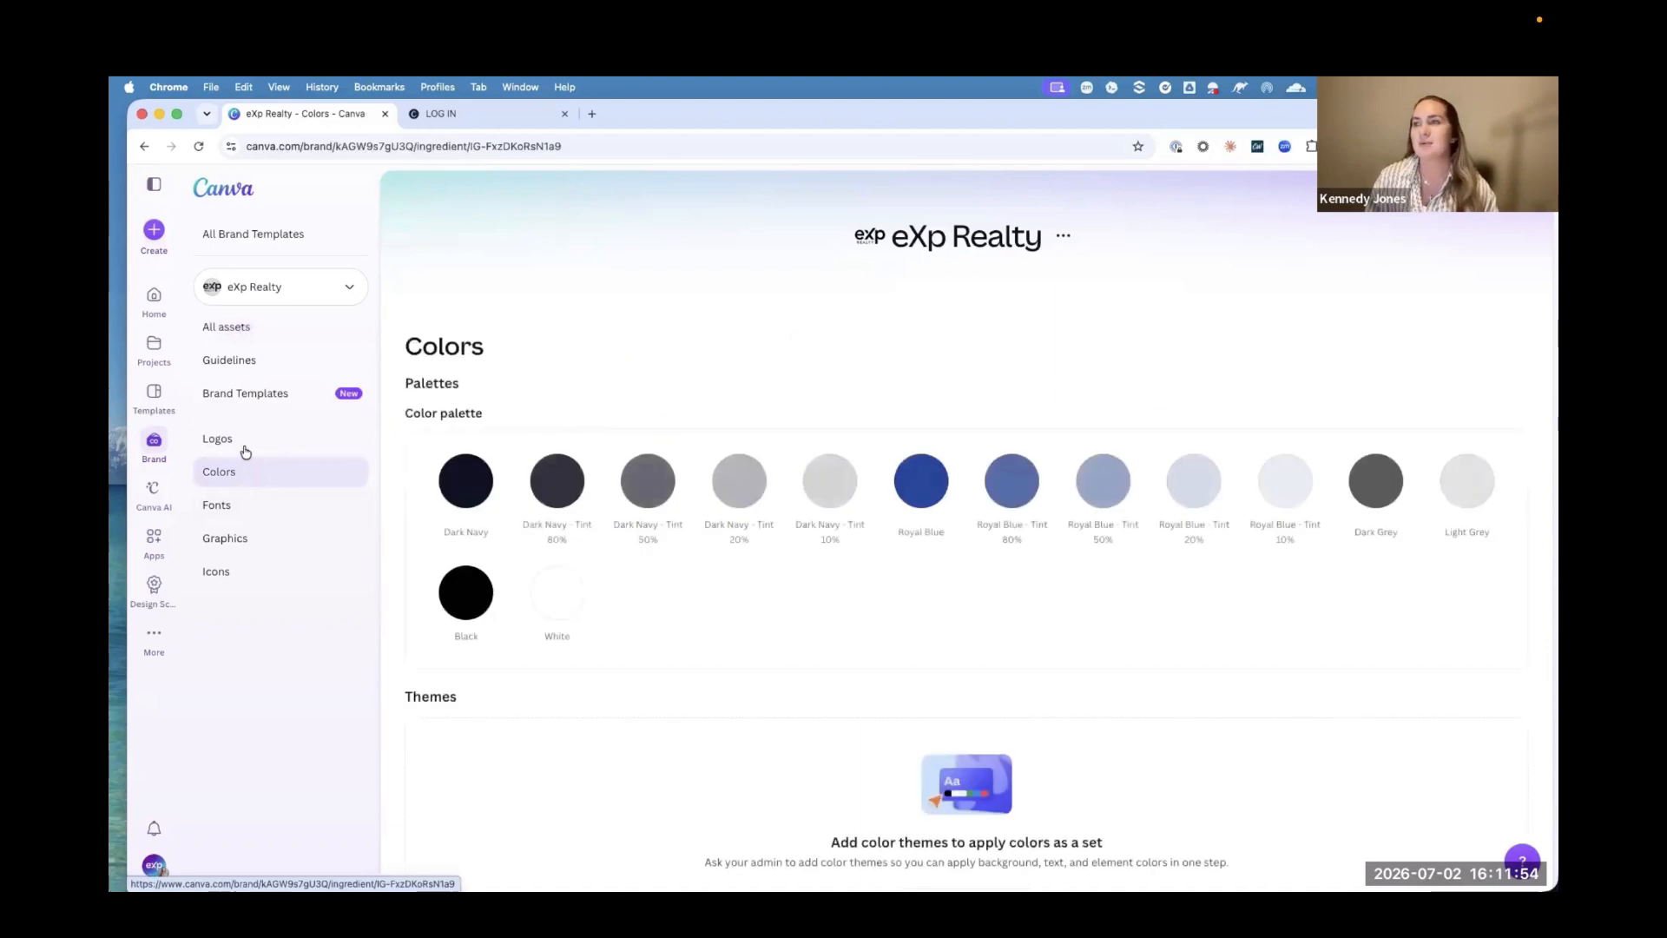
pyautogui.click(246, 448)
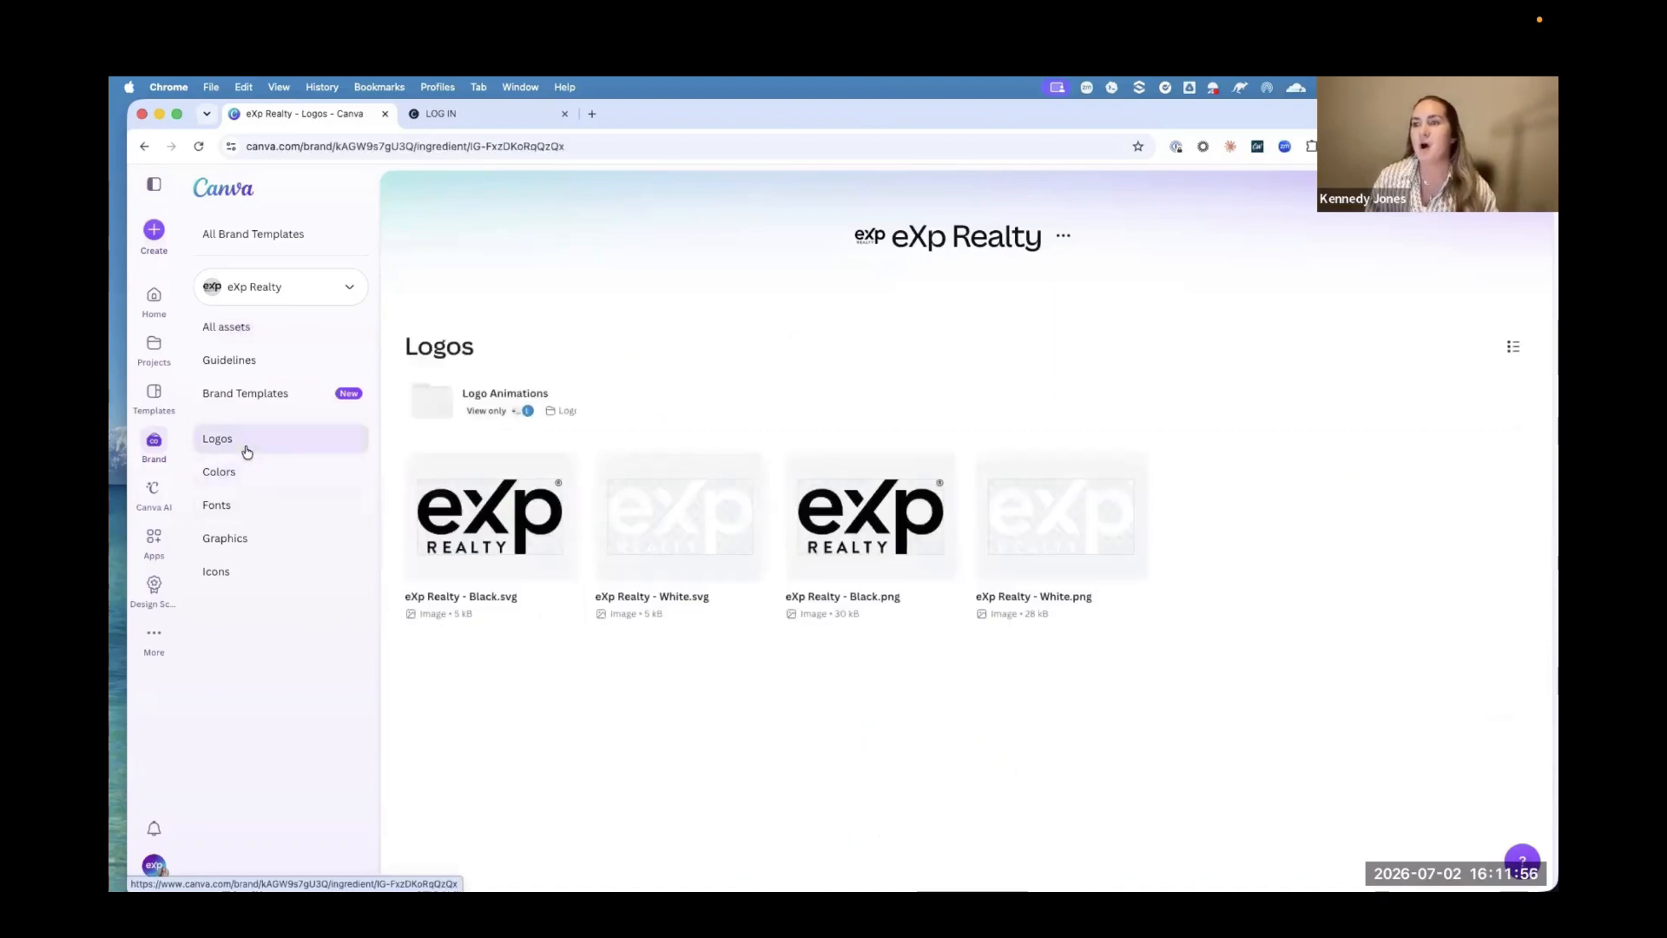
pyautogui.click(246, 497)
pyautogui.click(244, 541)
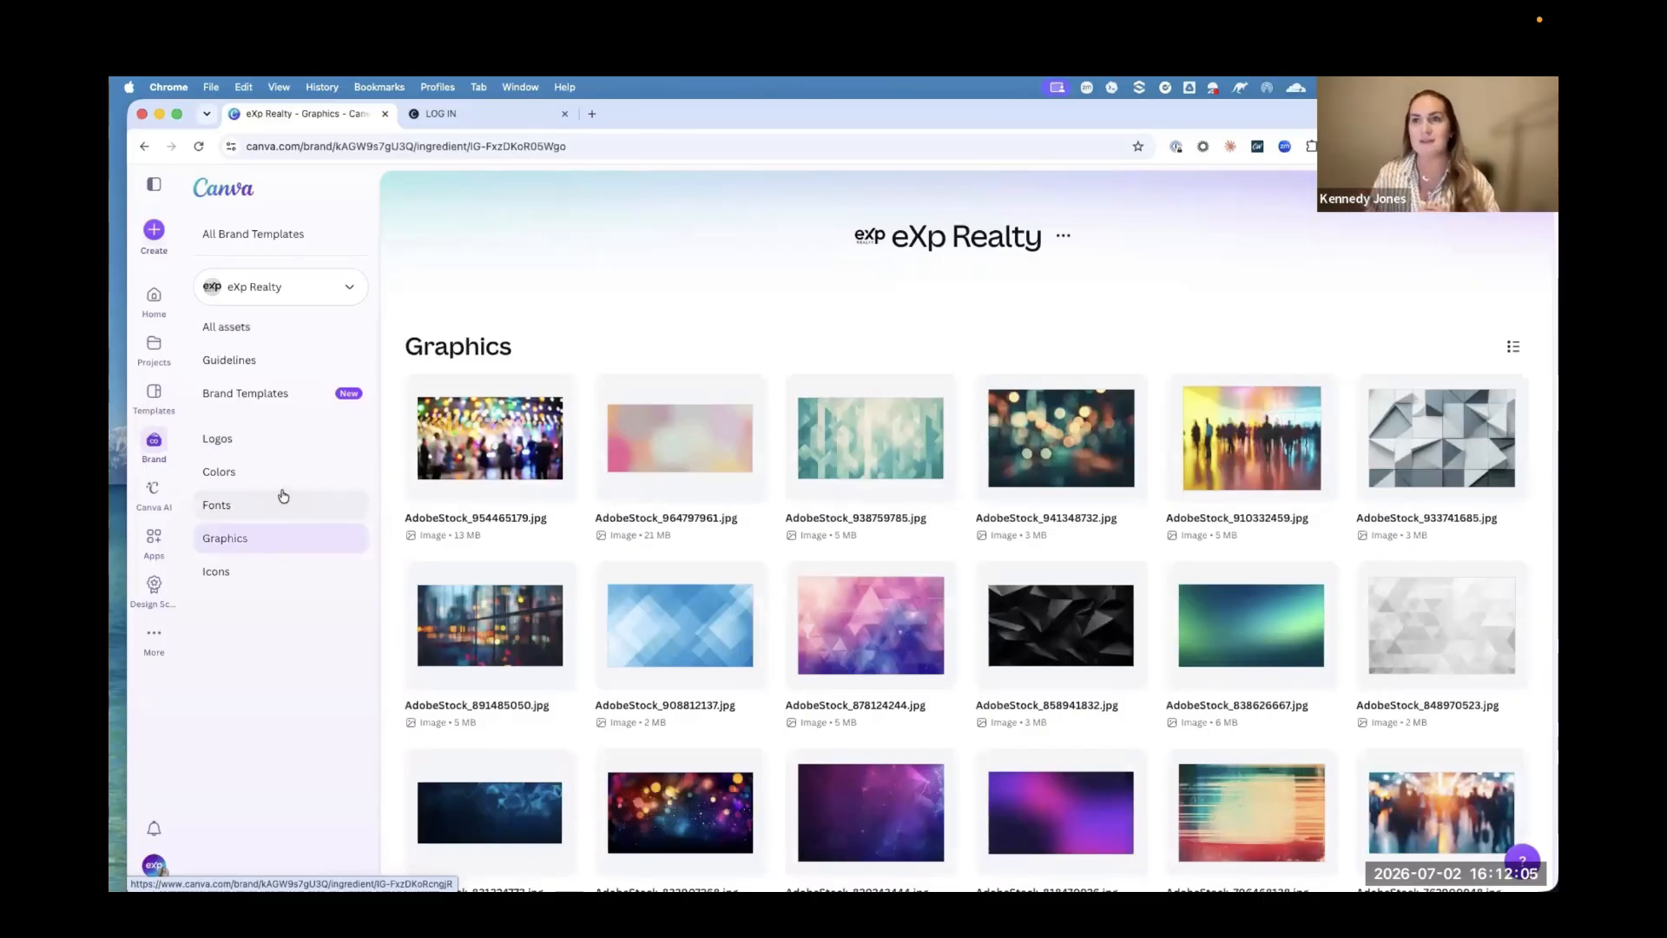
pyautogui.click(283, 396)
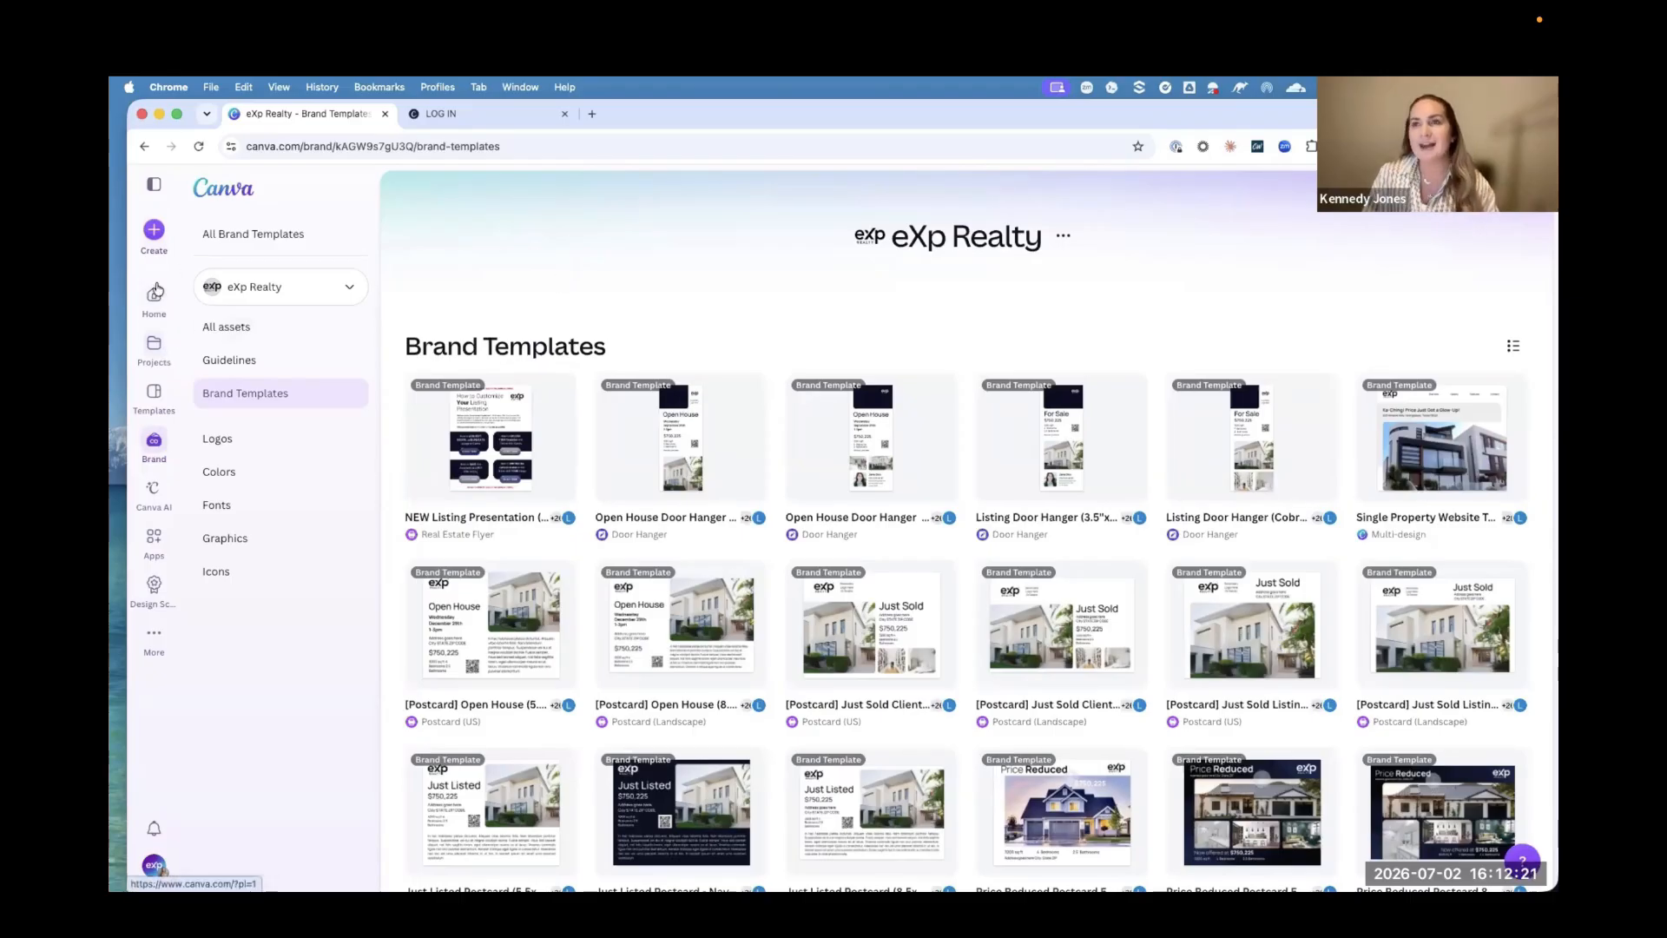
# Step: Return to the home page and open the Listing Presentation folder within eXp 'Camp Canva 2026' > 'Winning the Listing'
pyautogui.click(154, 299)
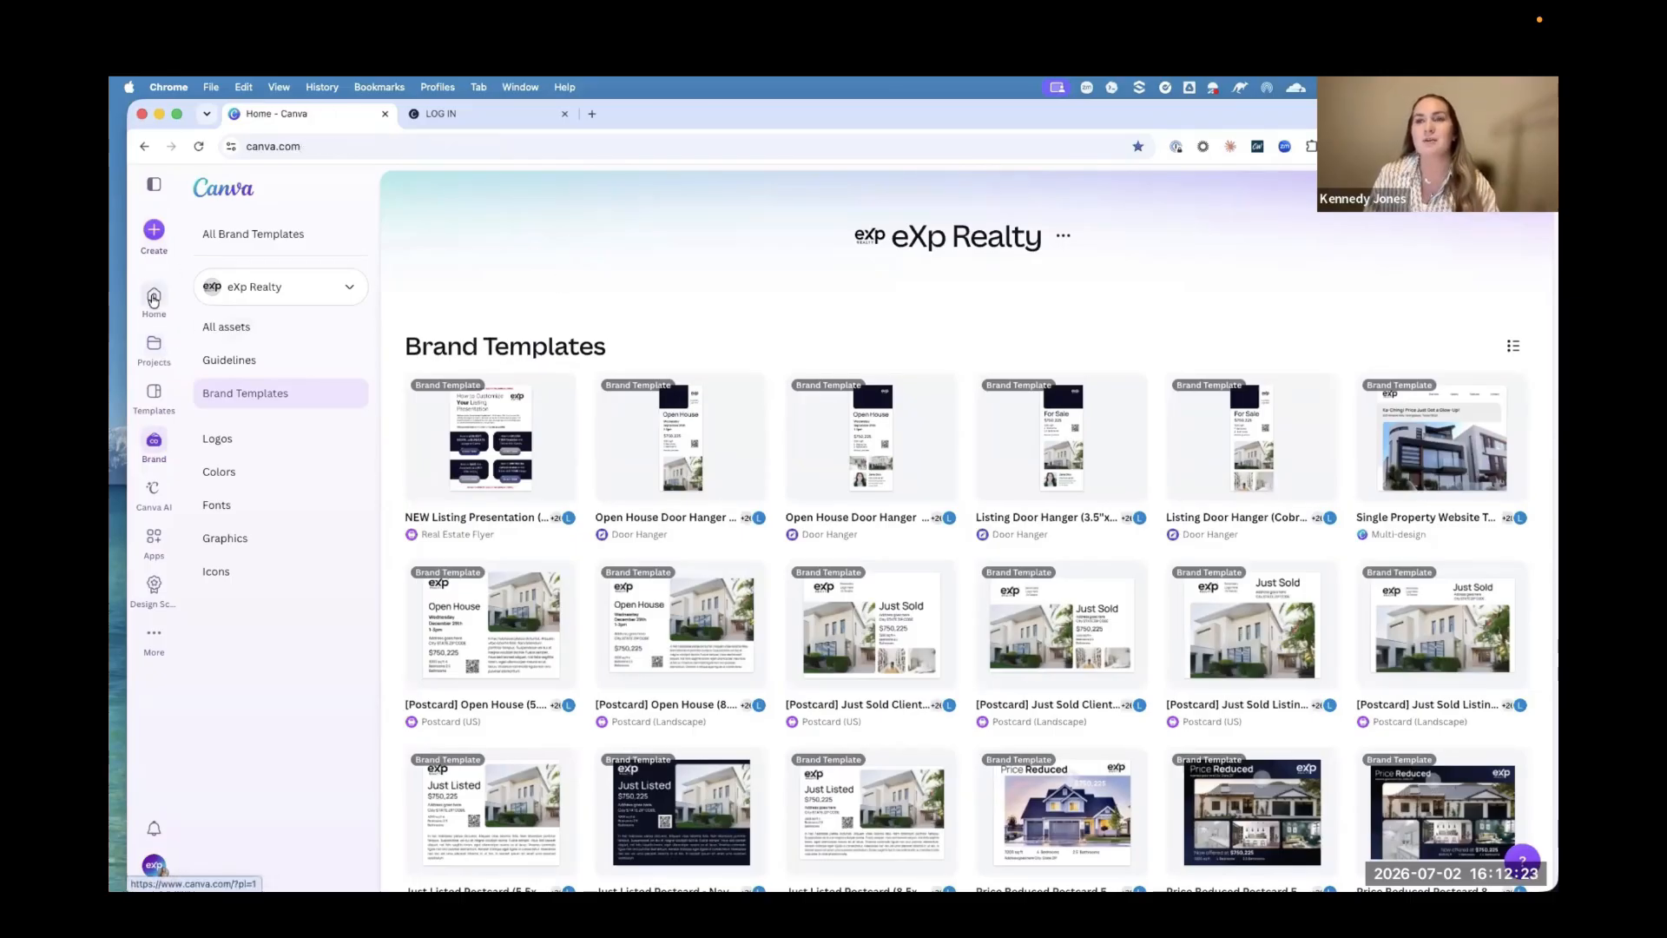
pyautogui.click(156, 190)
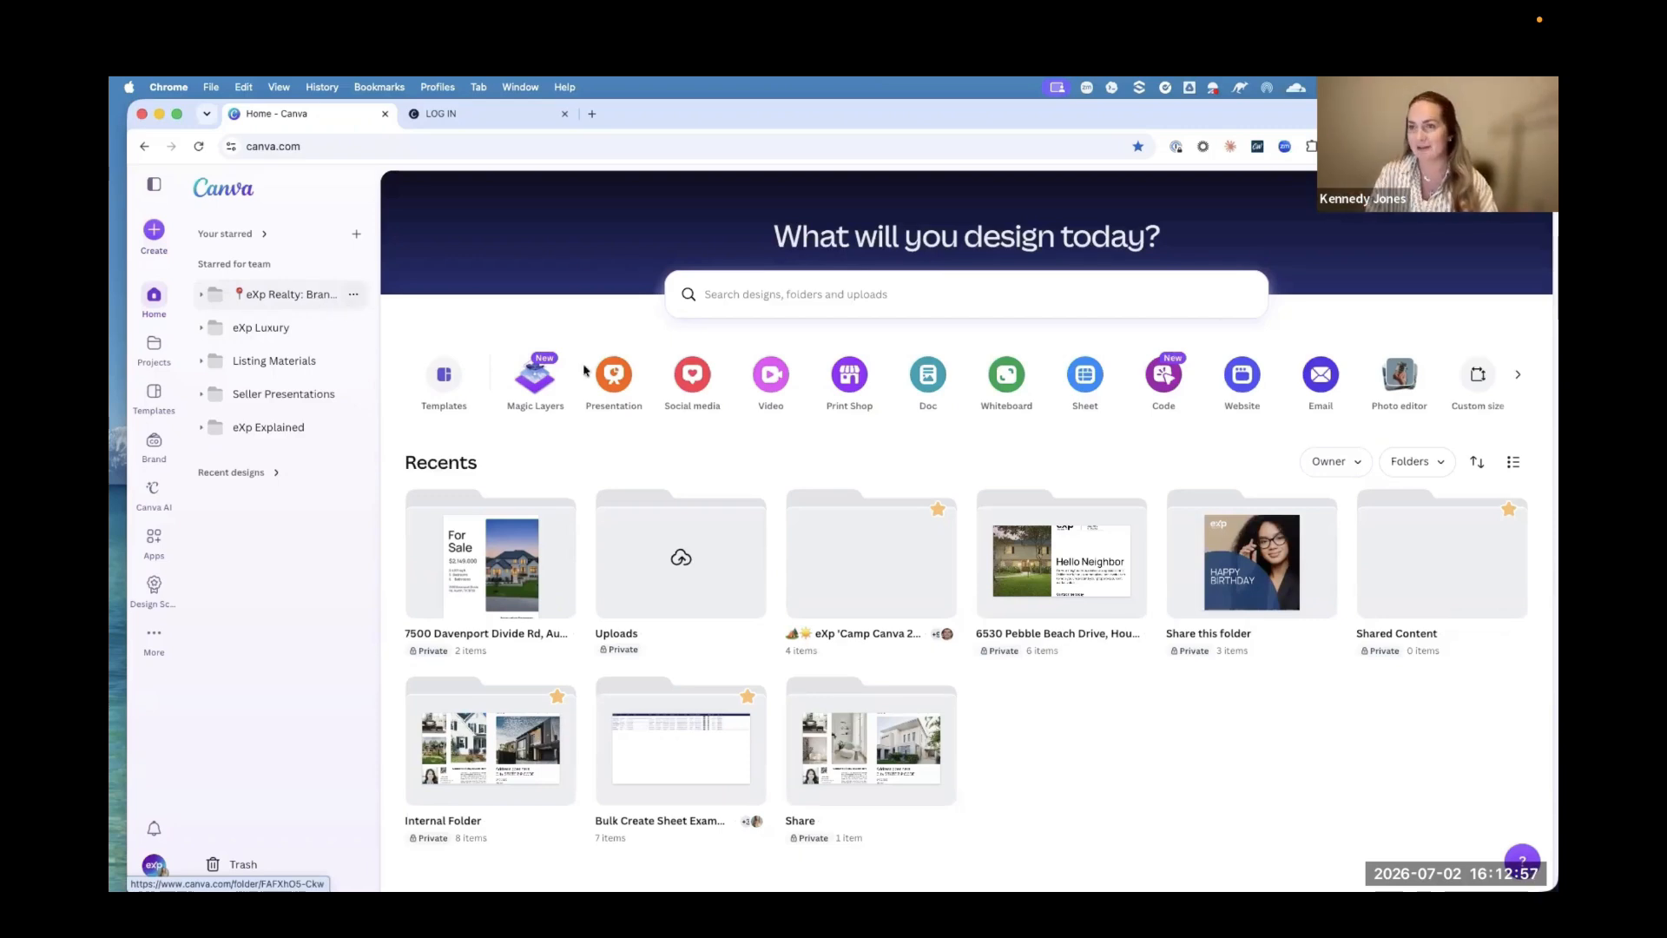
pyautogui.click(838, 570)
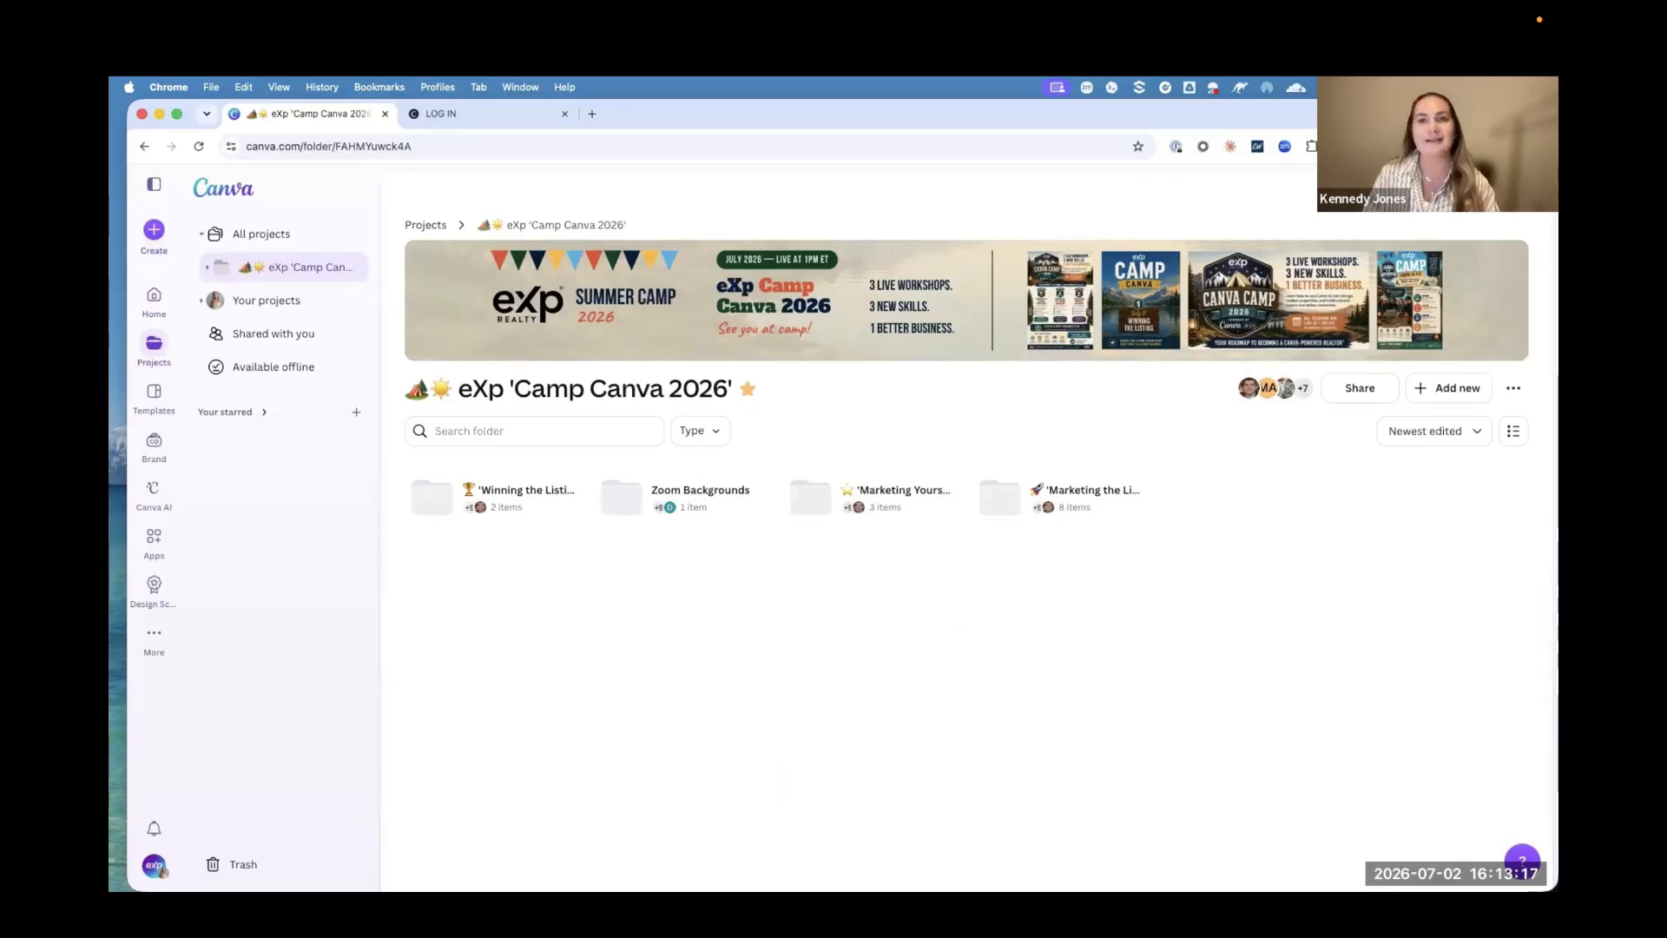
pyautogui.click(539, 520)
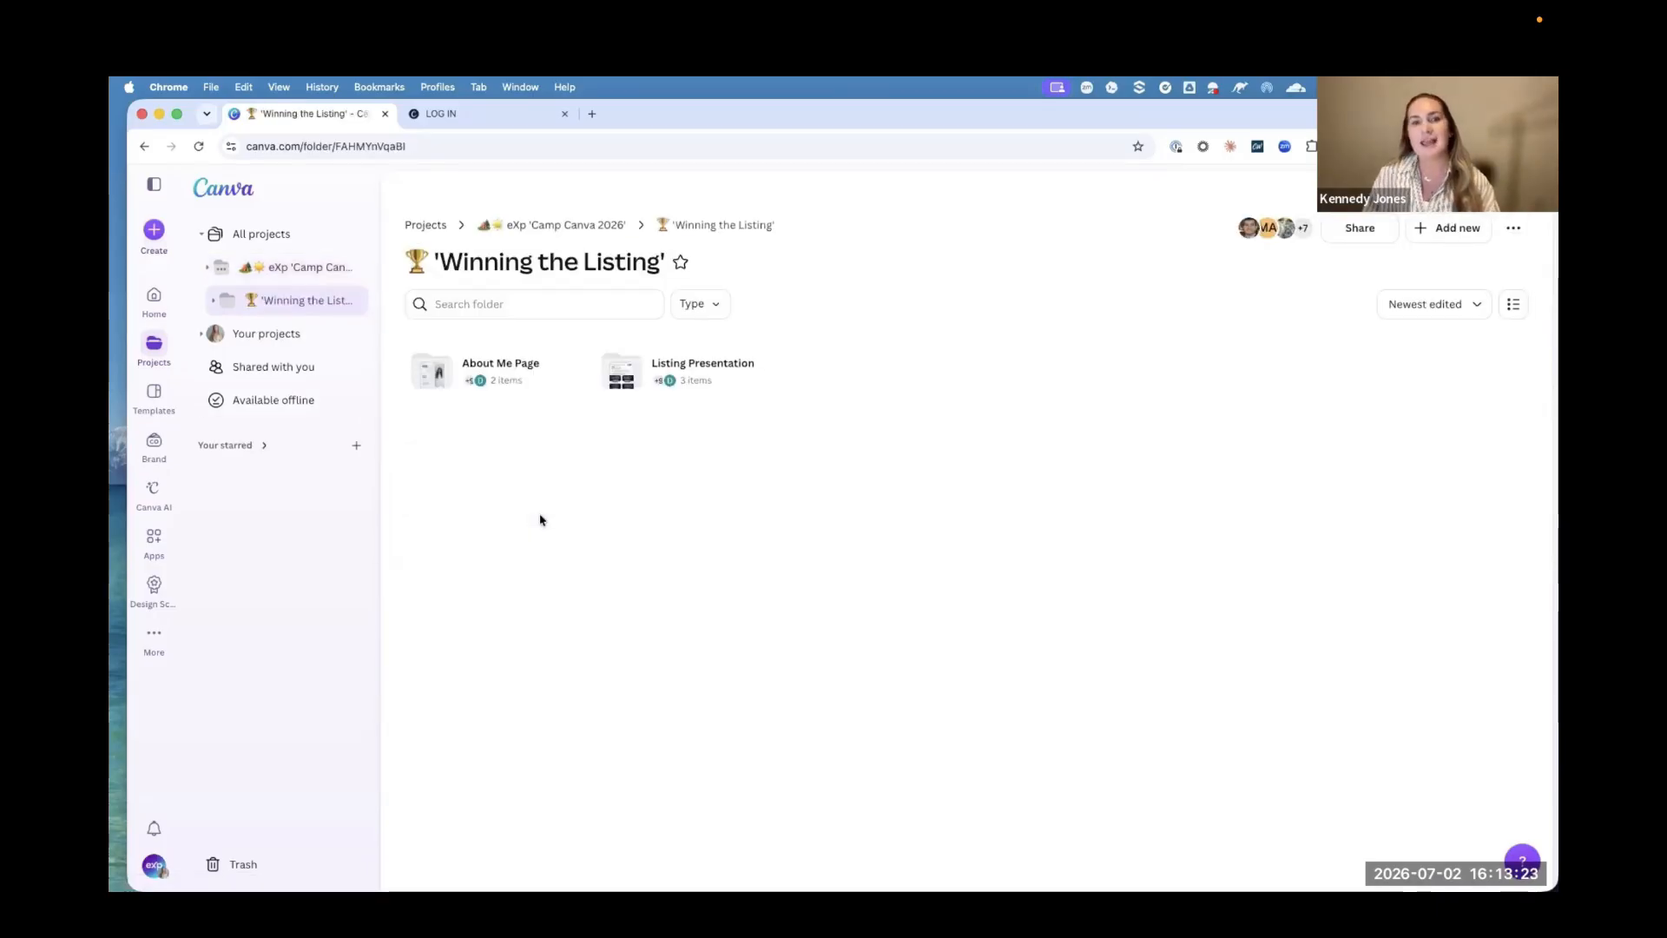
pyautogui.click(700, 398)
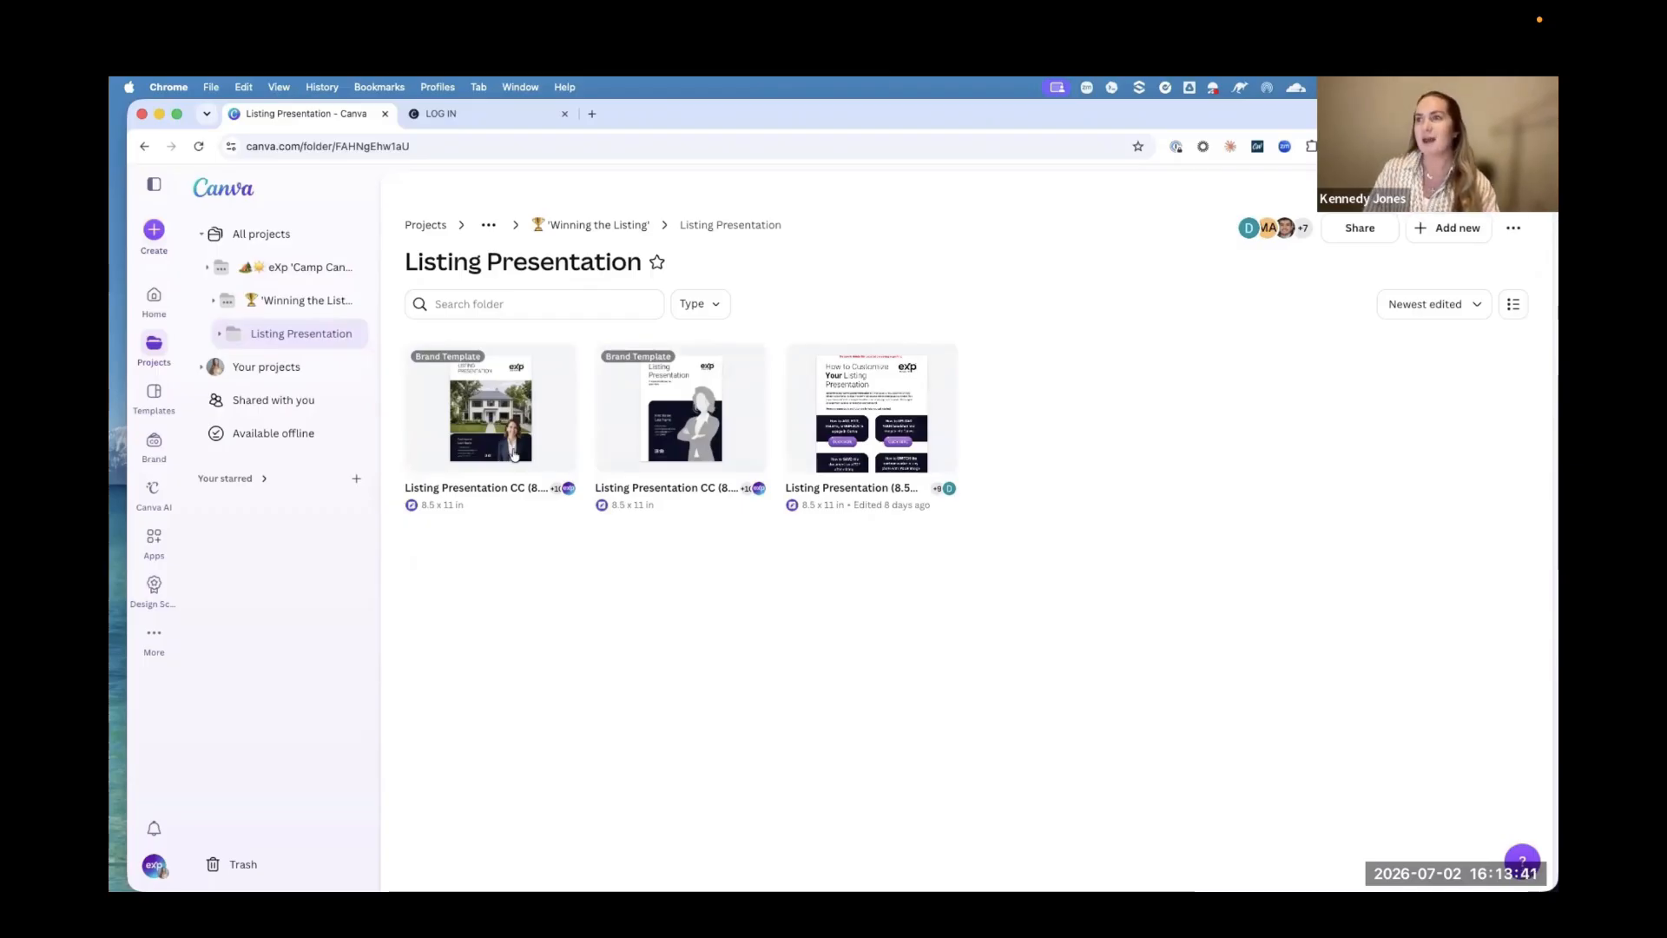
# Step: Create a design from the Listing Presentation CC (8.5x11) brand template with the house cover, and collapse the Listings side panel
pyautogui.moveTo(514, 454)
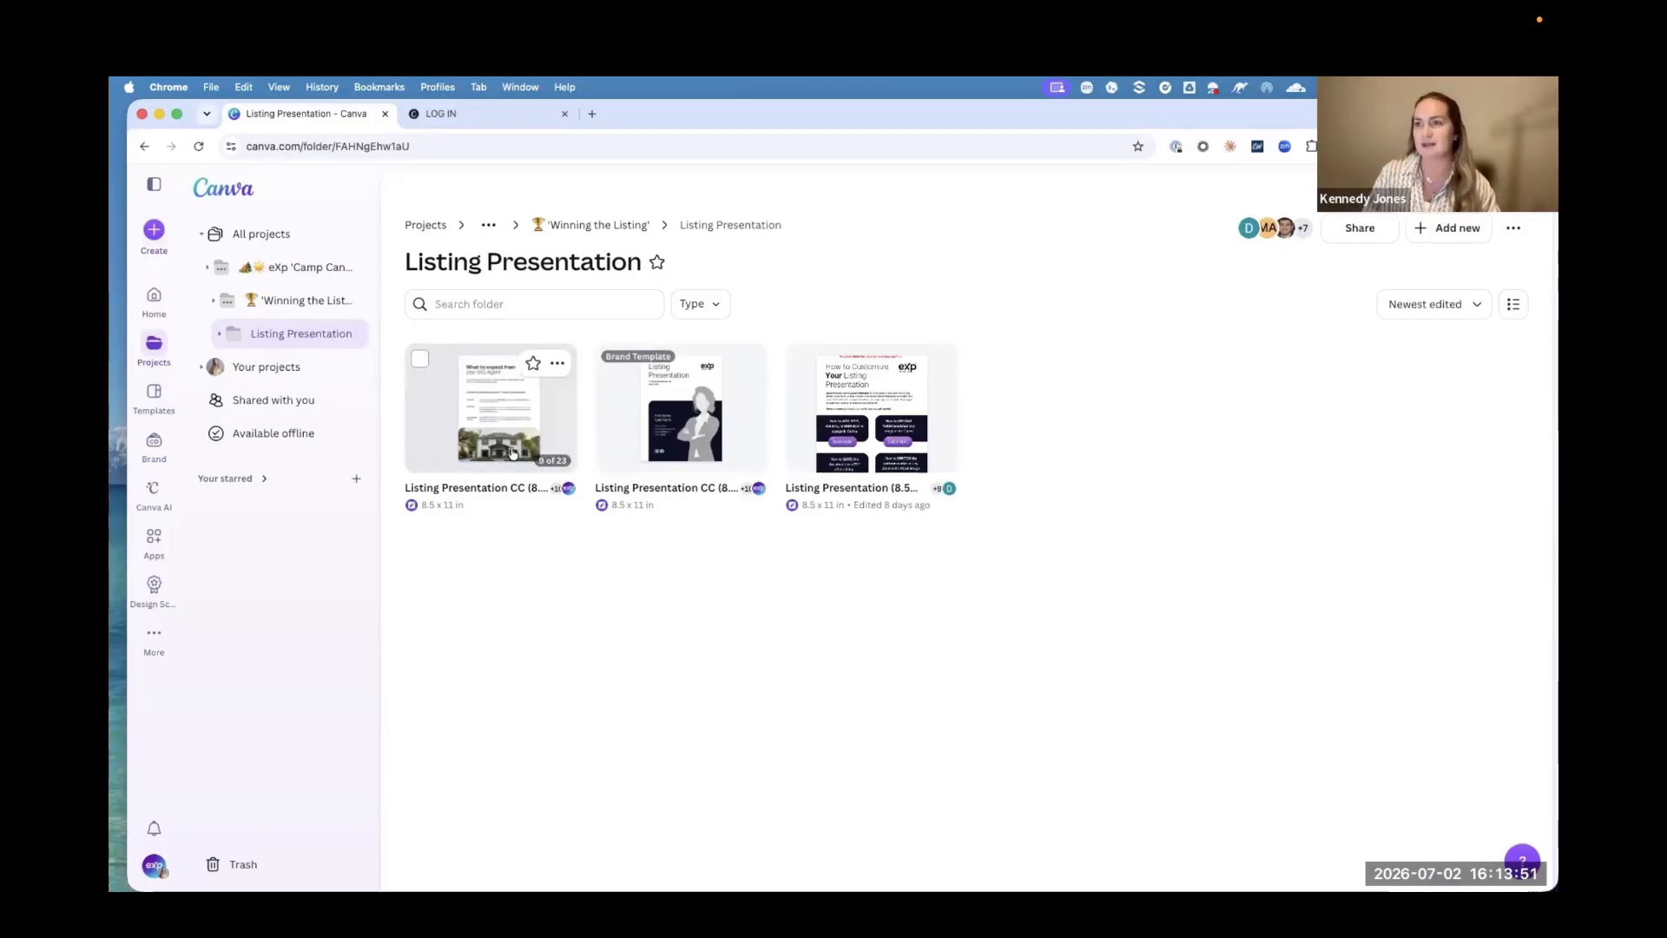
pyautogui.click(513, 452)
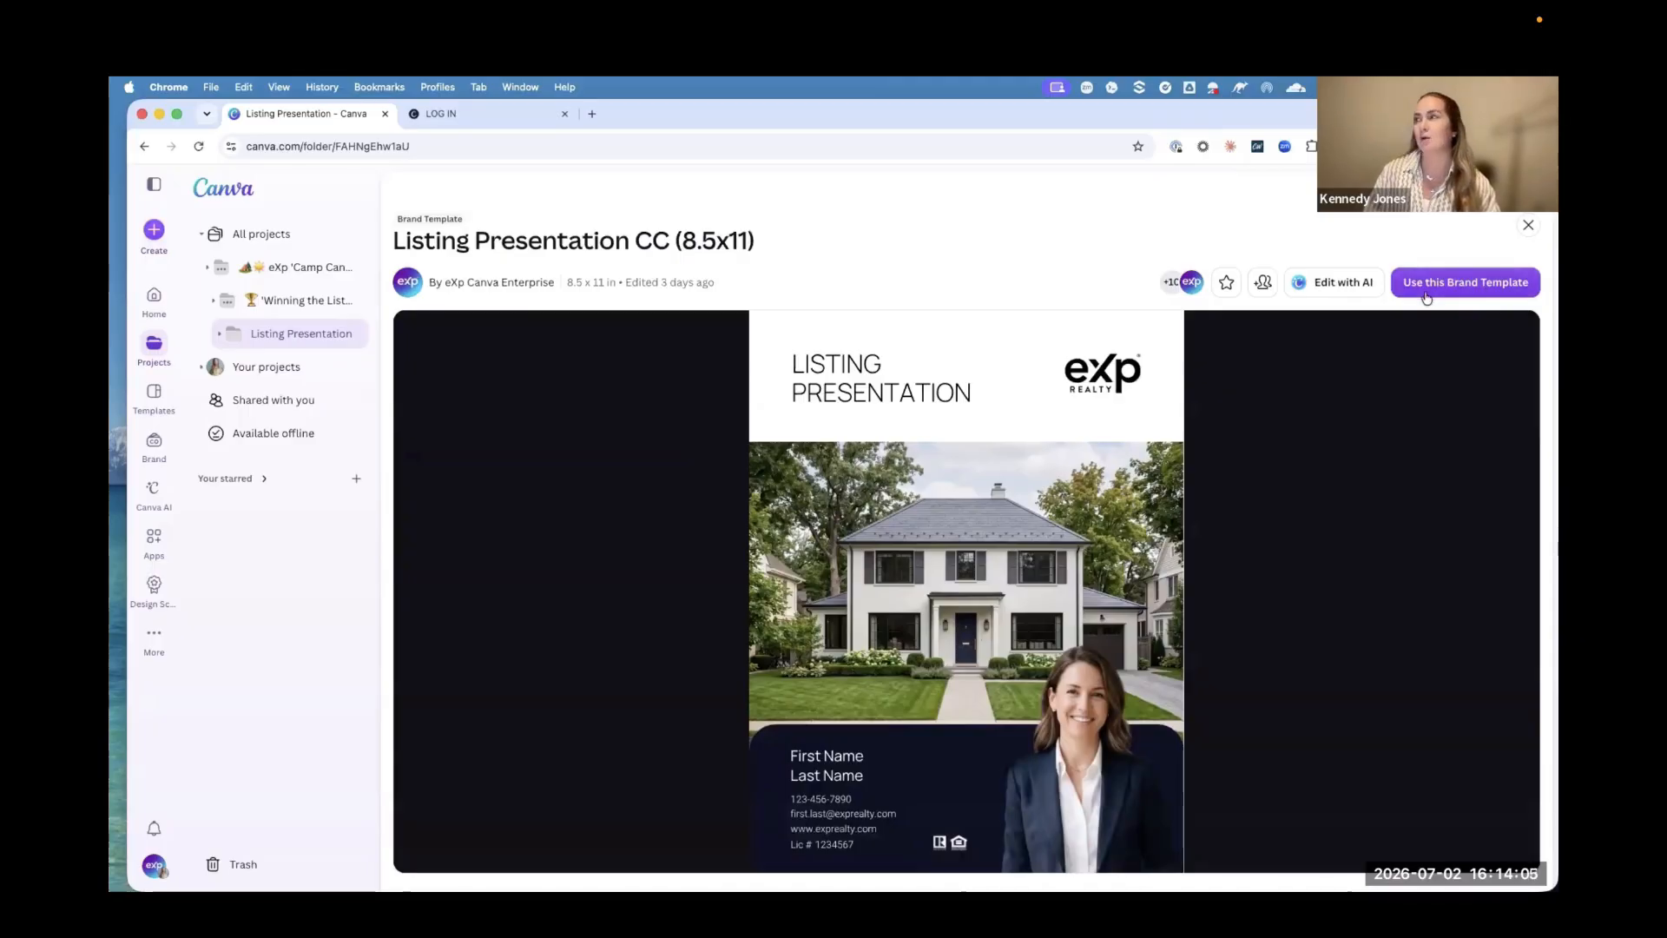
pyautogui.click(1470, 289)
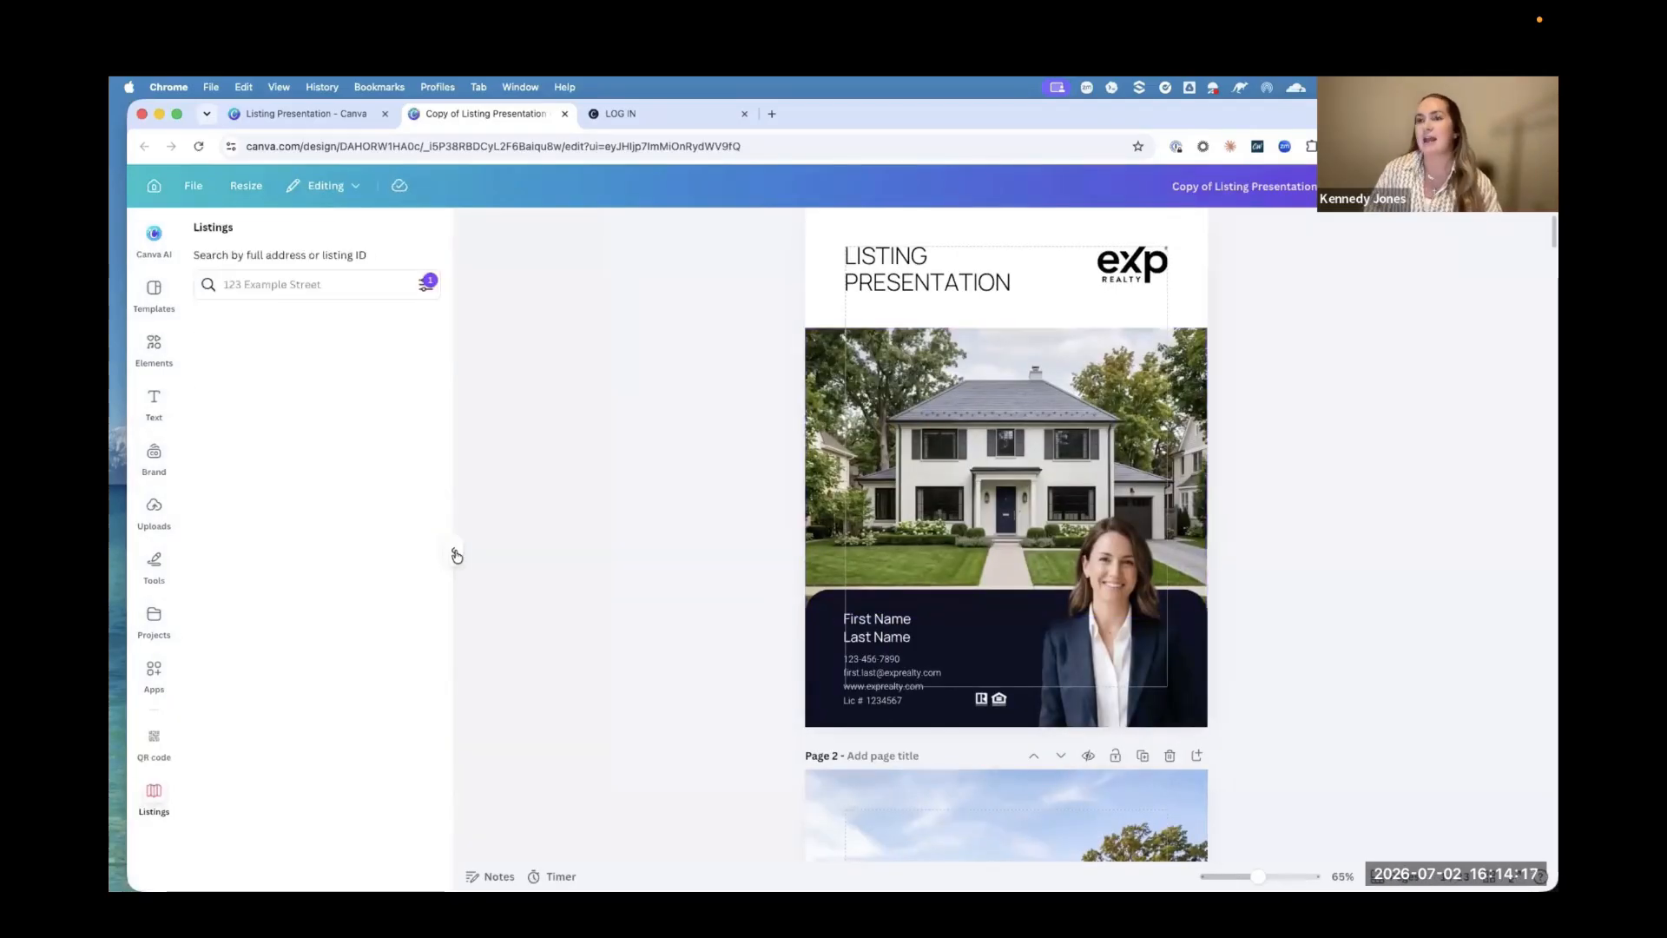
pyautogui.click(453, 550)
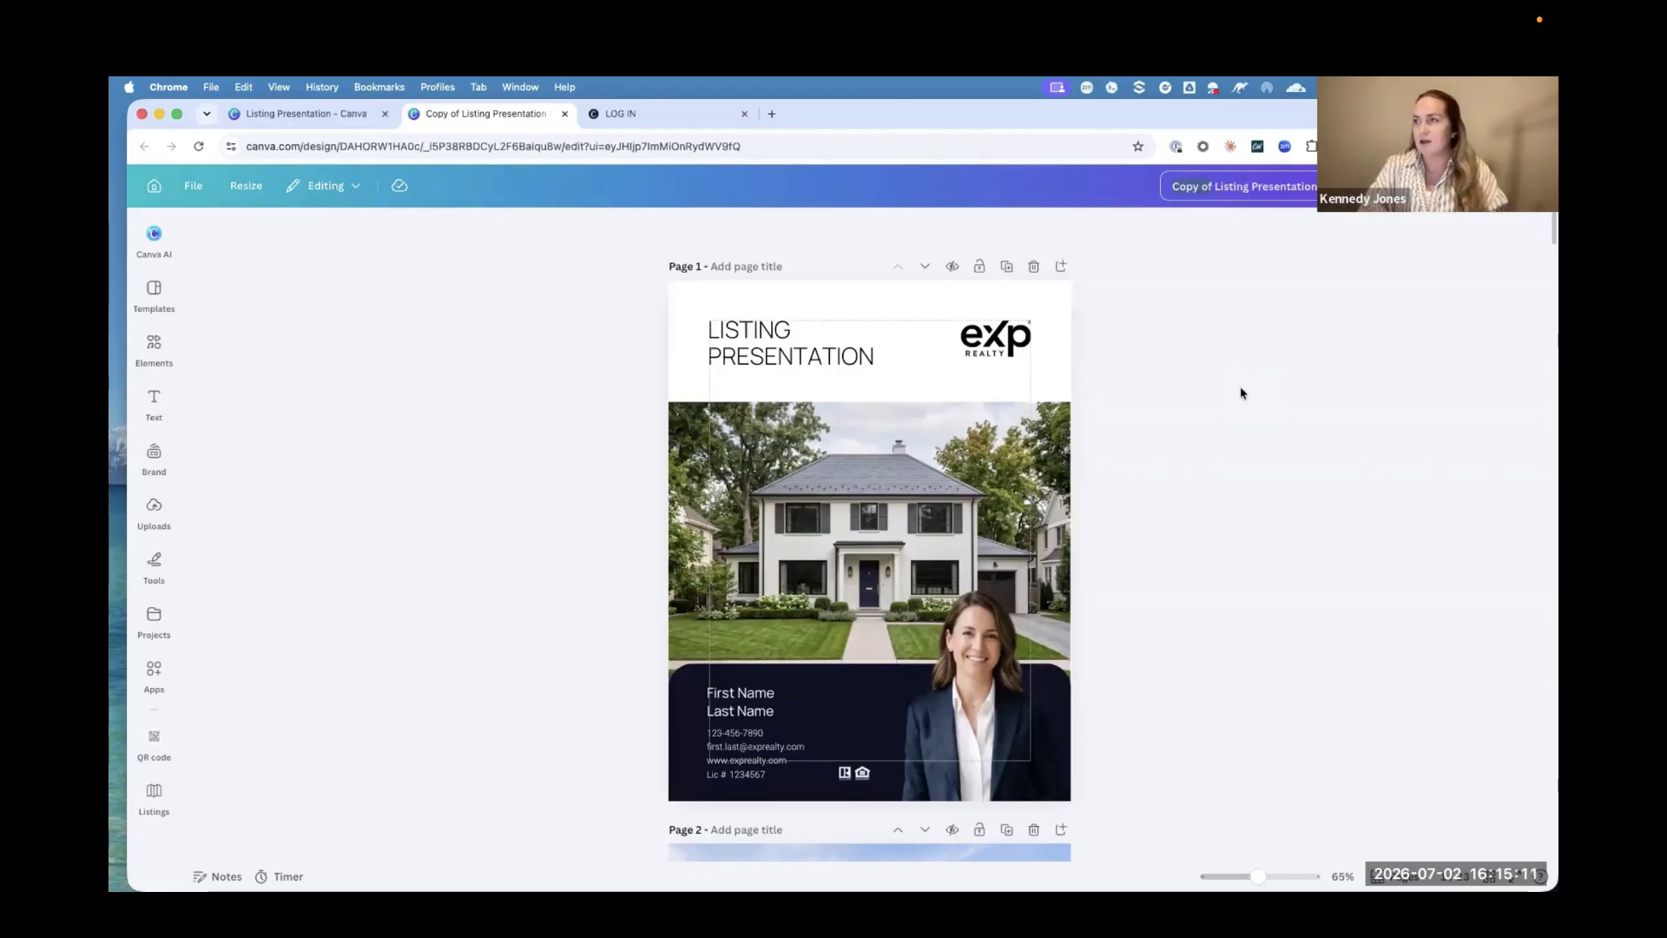
# Step: Rename the design by replacing "Copy of" in its title with "KJ 7/2 -"
pyautogui.write('KJ')
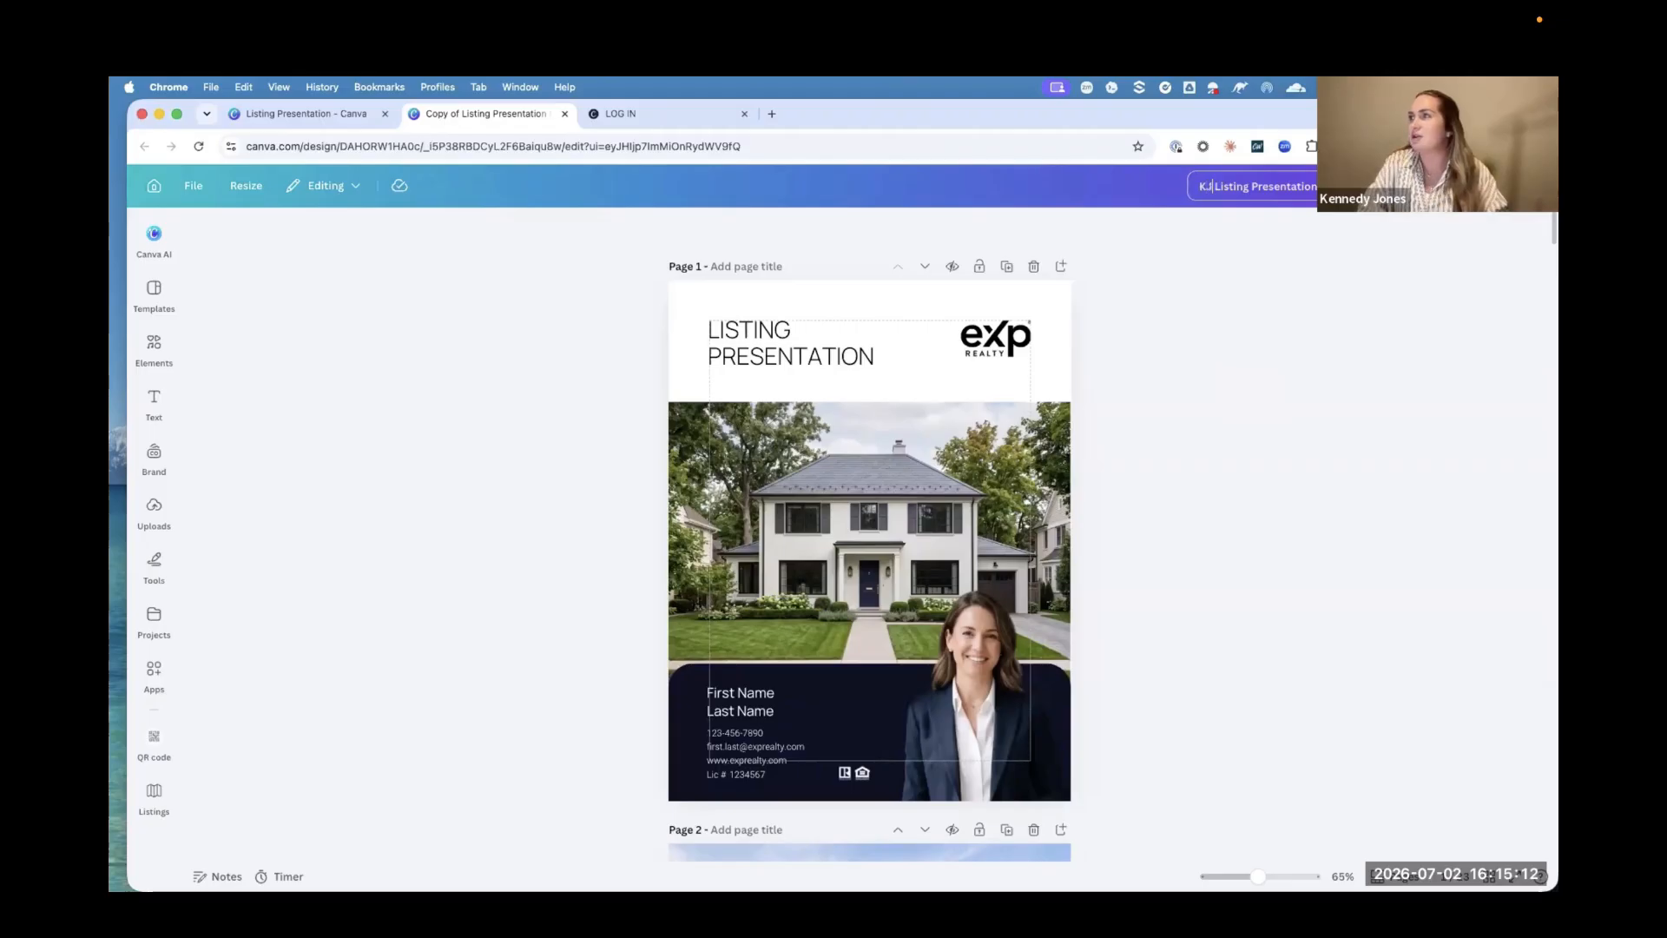
pyautogui.write(' 7/2 ')
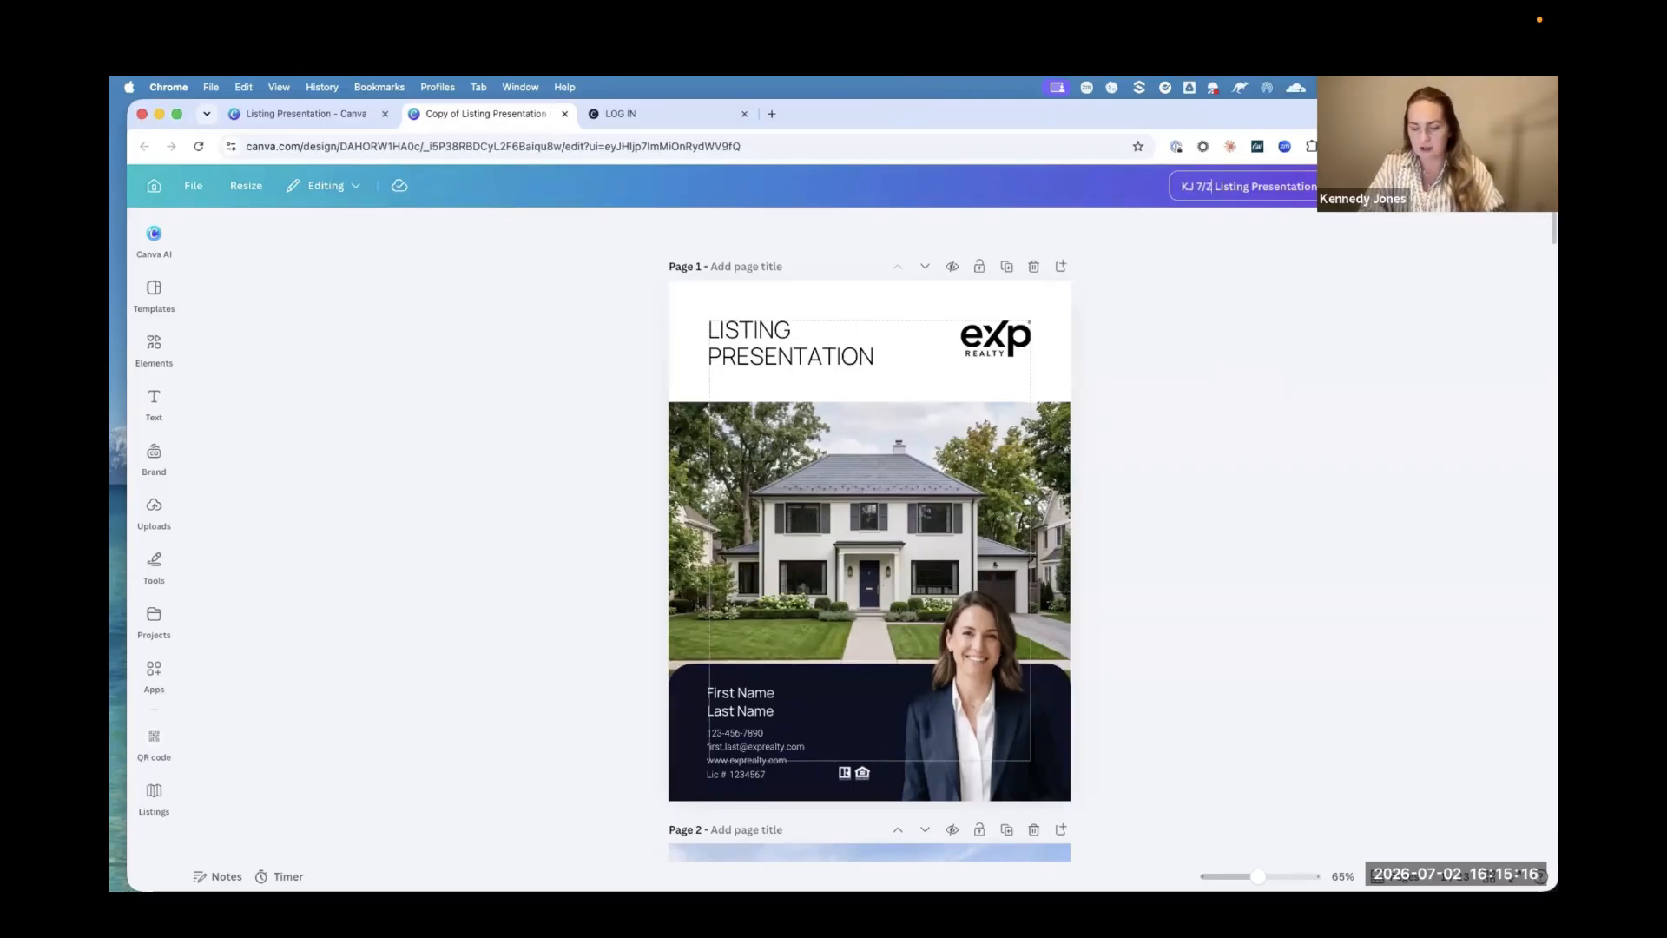
pyautogui.write('-')
pyautogui.press('Return')
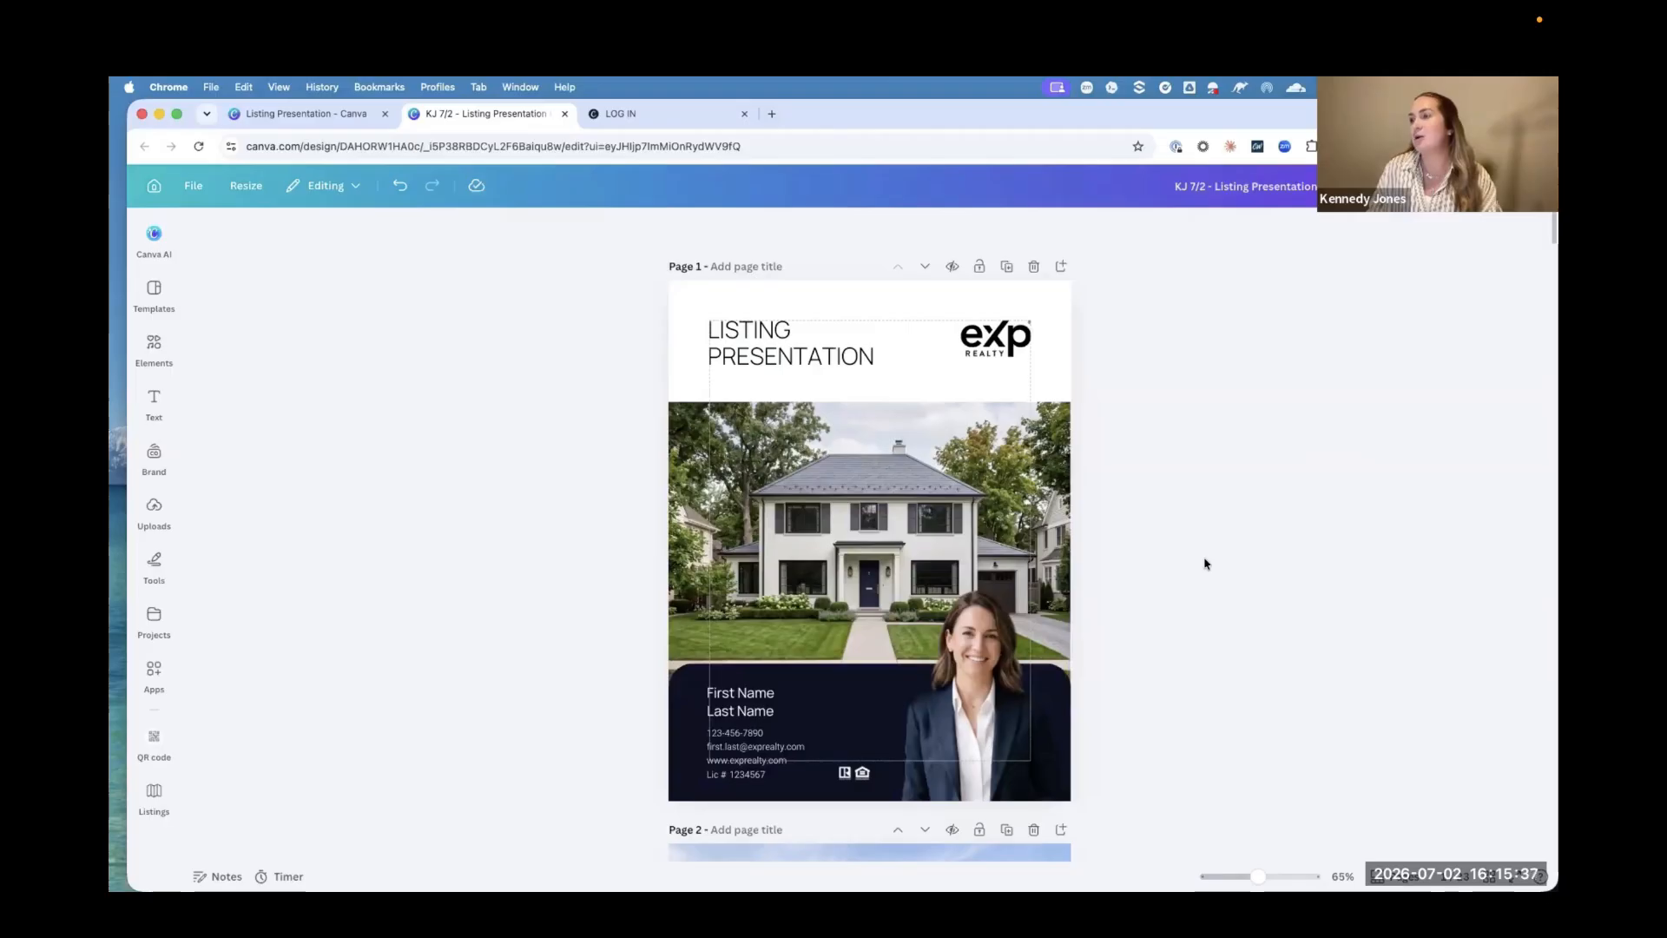
# Step: Look through the listing presentation from the cover to the "Why Work with eXp Realty?" page
pyautogui.scroll(-1, 1205, 563)
pyautogui.scroll(-3, 1204, 564)
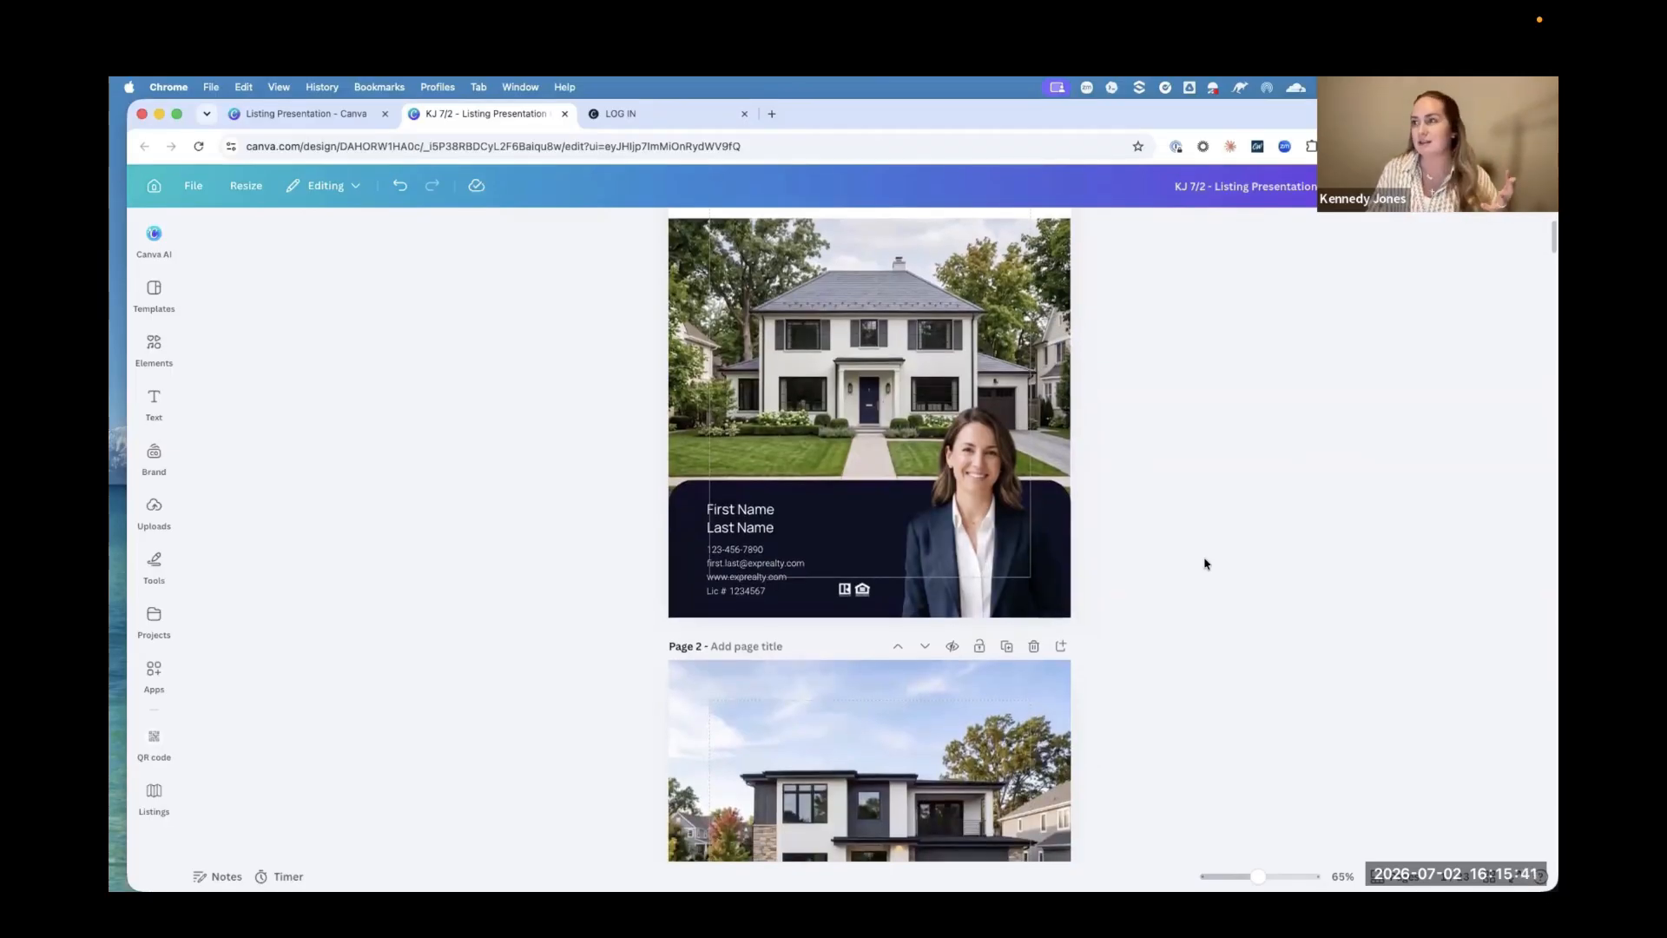
pyautogui.scroll(-15, 1204, 563)
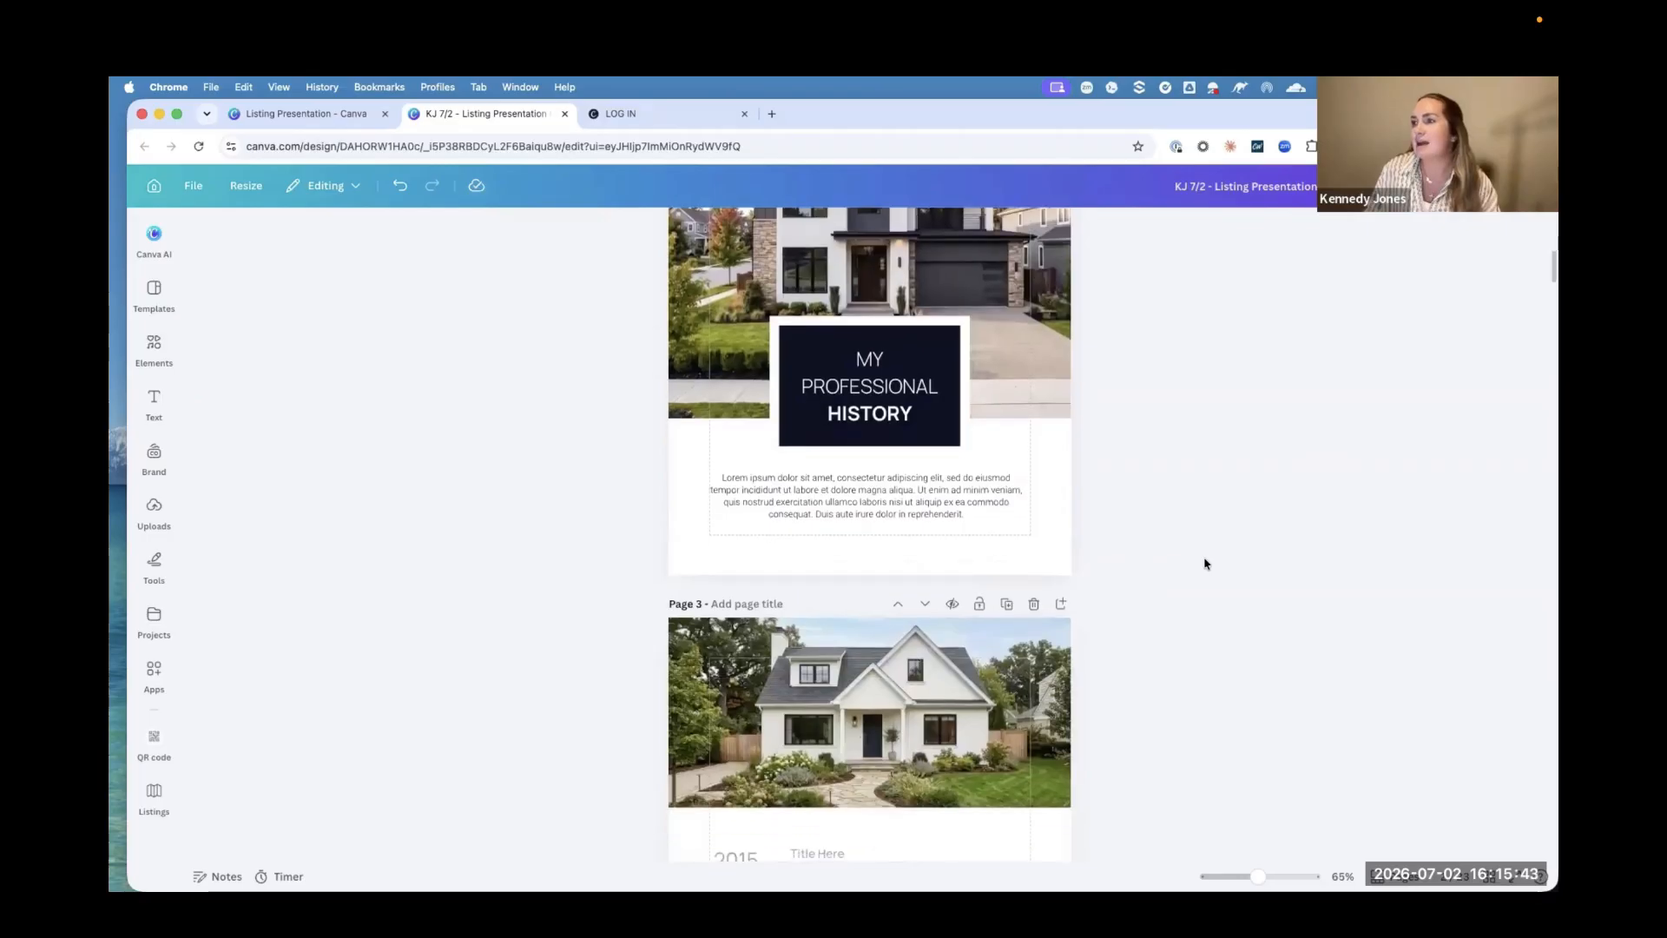
pyautogui.scroll(-20, 1205, 564)
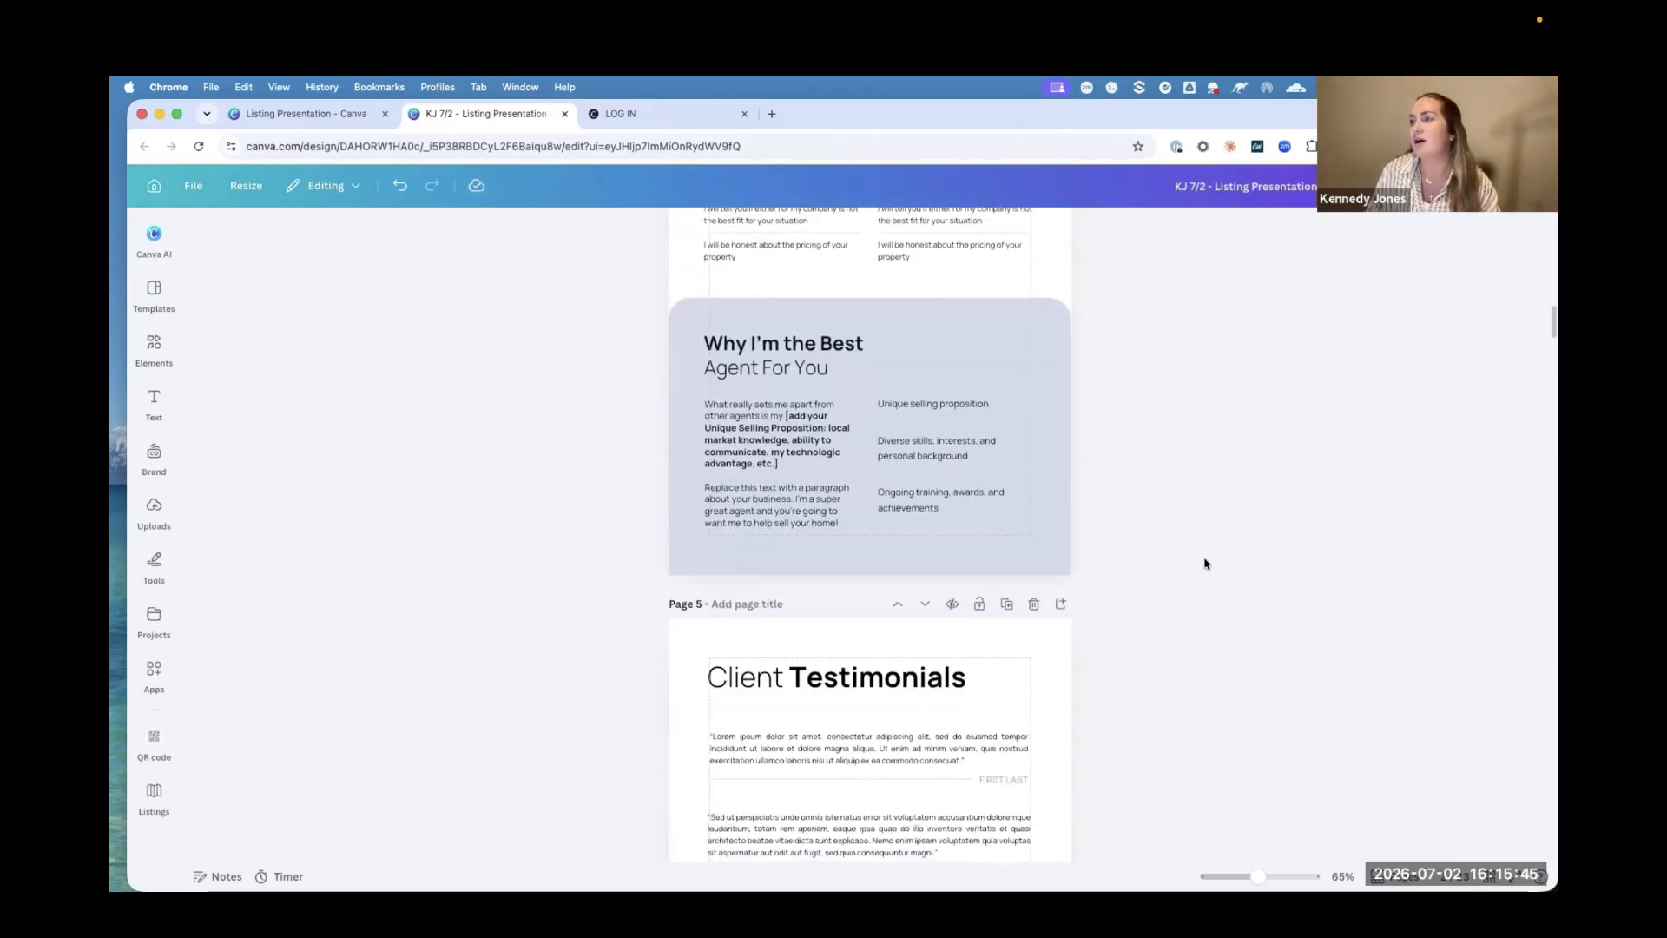
pyautogui.scroll(-13, 1204, 563)
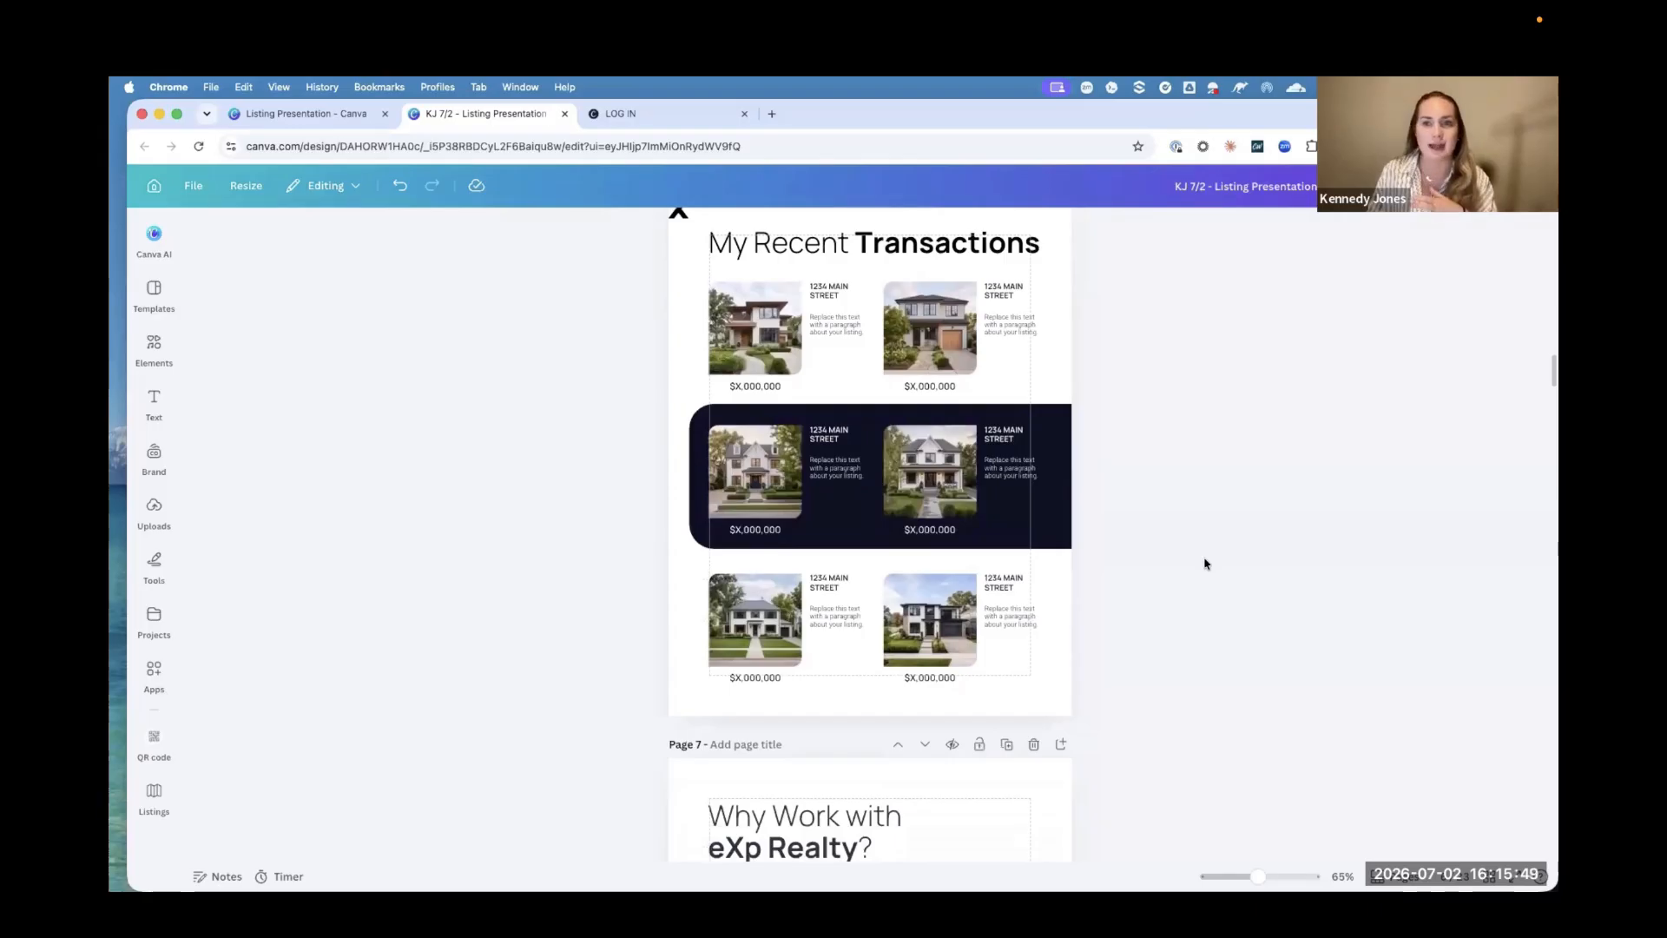
pyautogui.scroll(-3, 1205, 564)
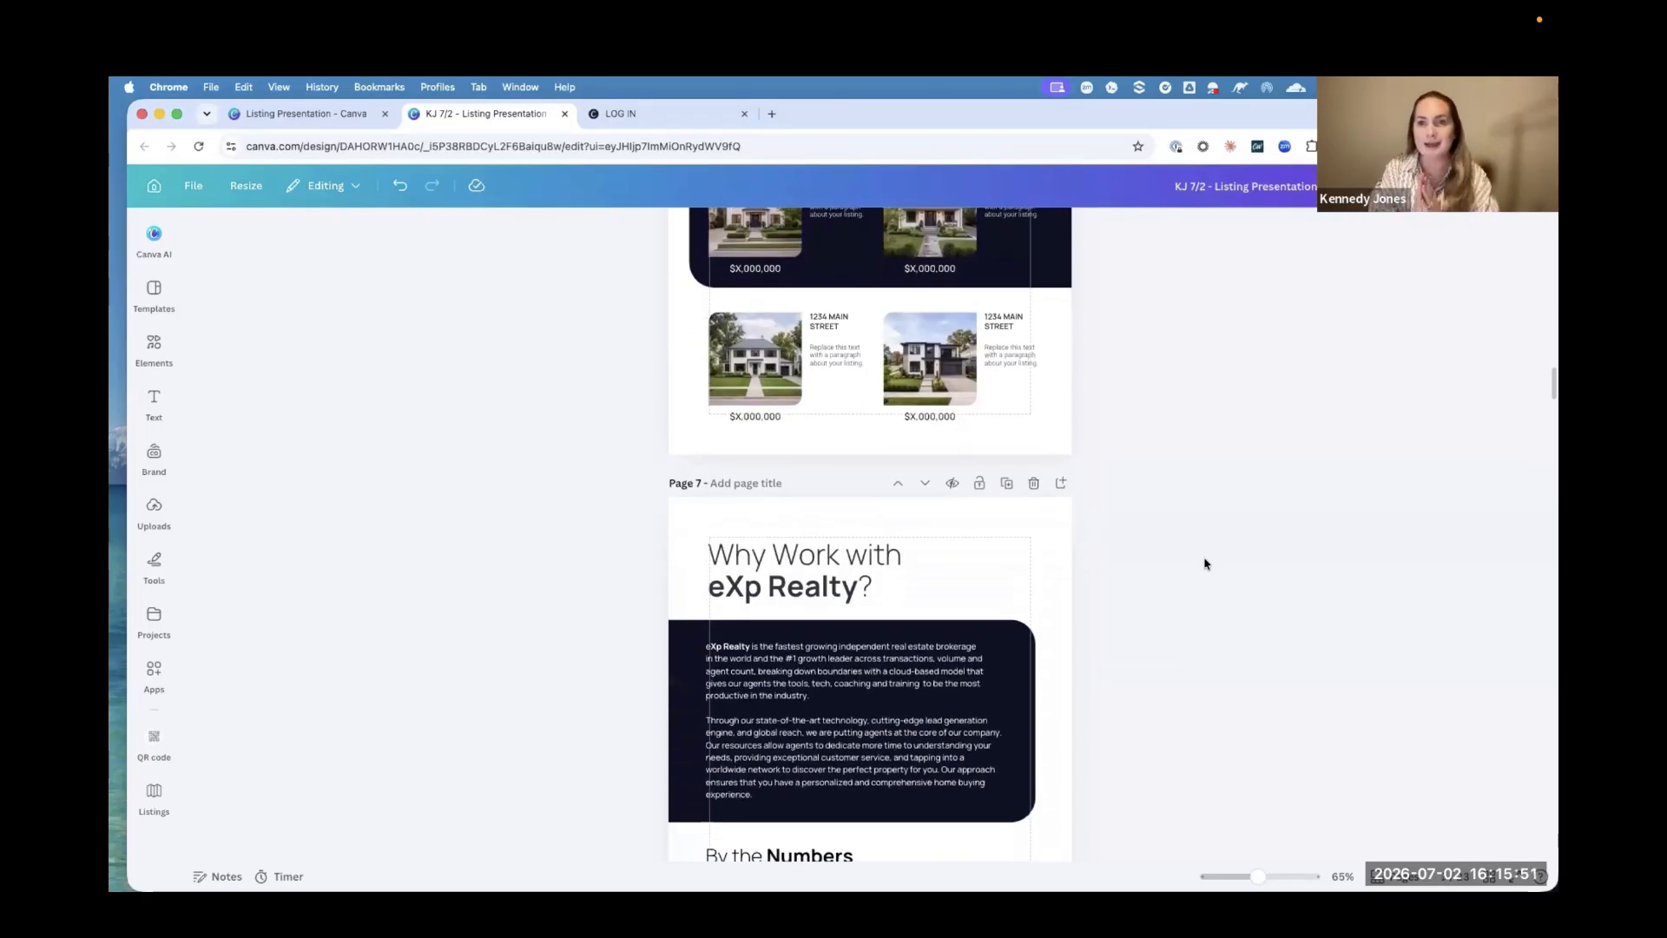
pyautogui.scroll(-4, 1204, 563)
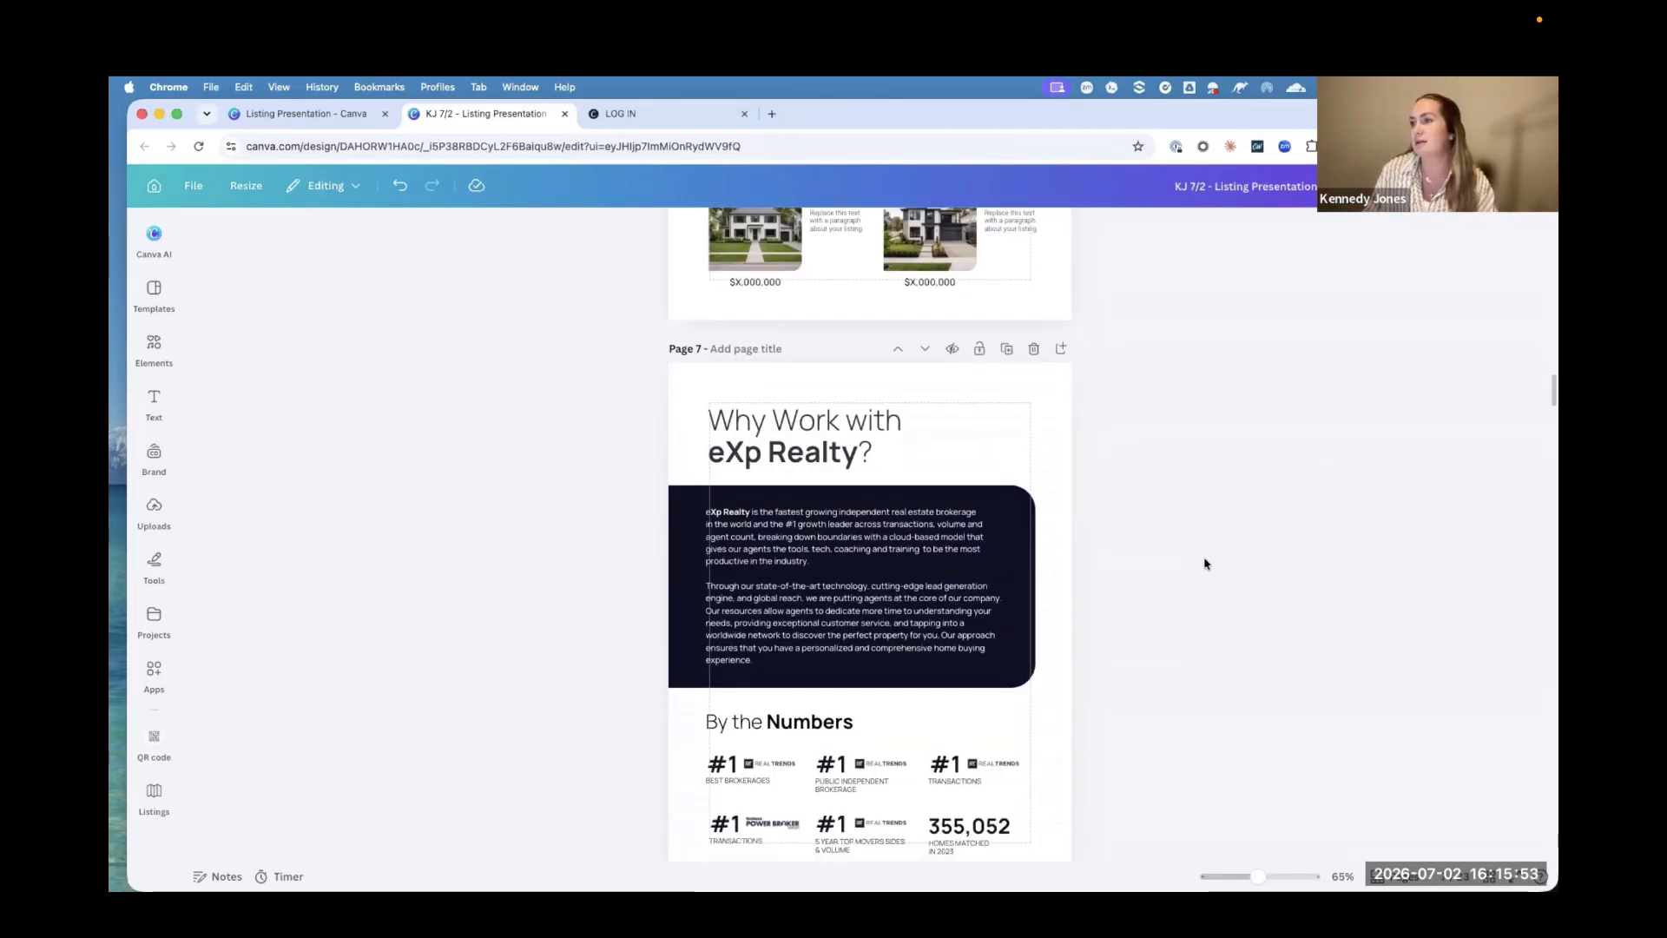
# Step: Look through the listing presentation from the "Why Work with eXp Realty?" page to the Home Staging Checklist
pyautogui.scroll(-6, 1204, 563)
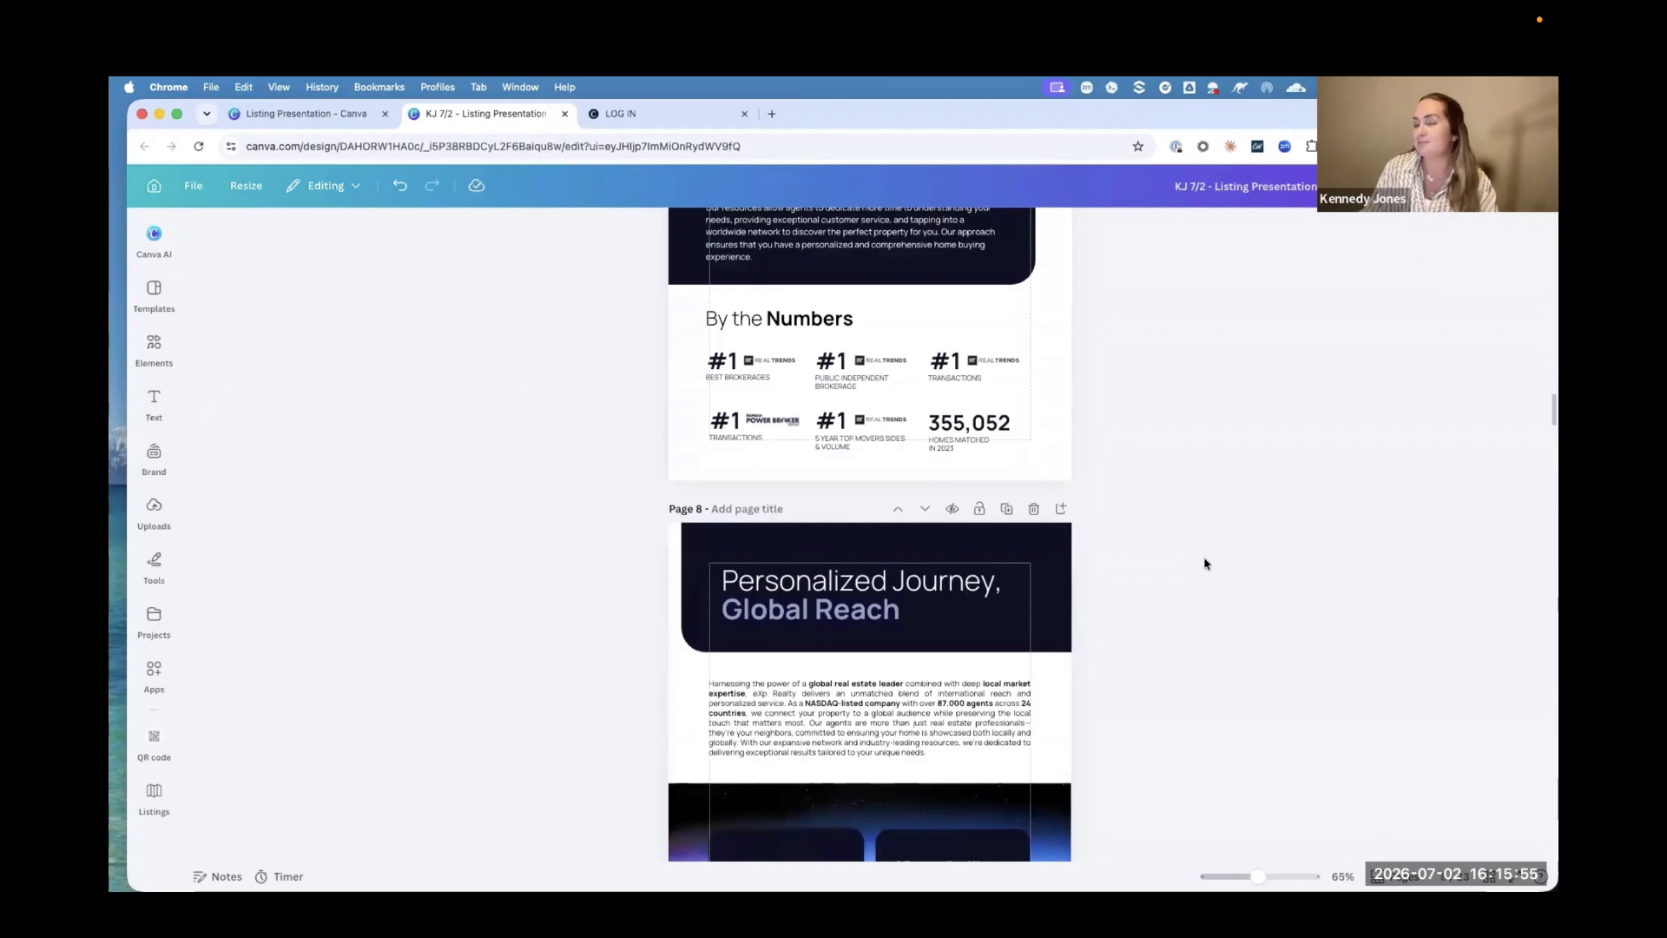
pyautogui.scroll(-18, 1204, 563)
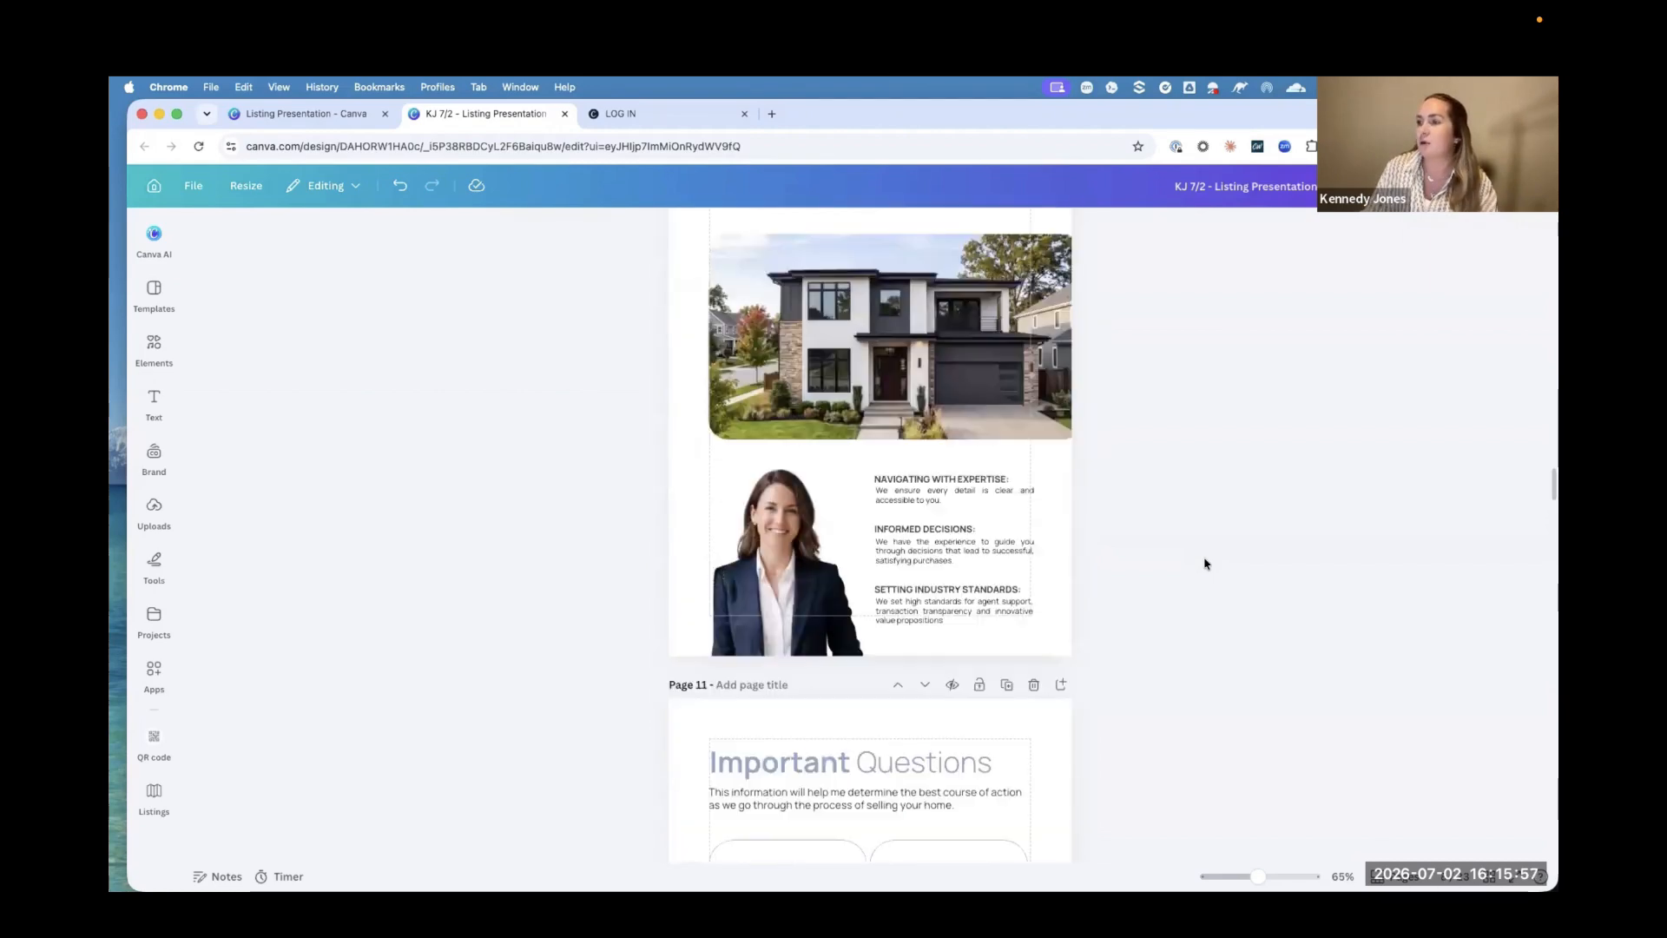
pyautogui.scroll(-16, 1204, 563)
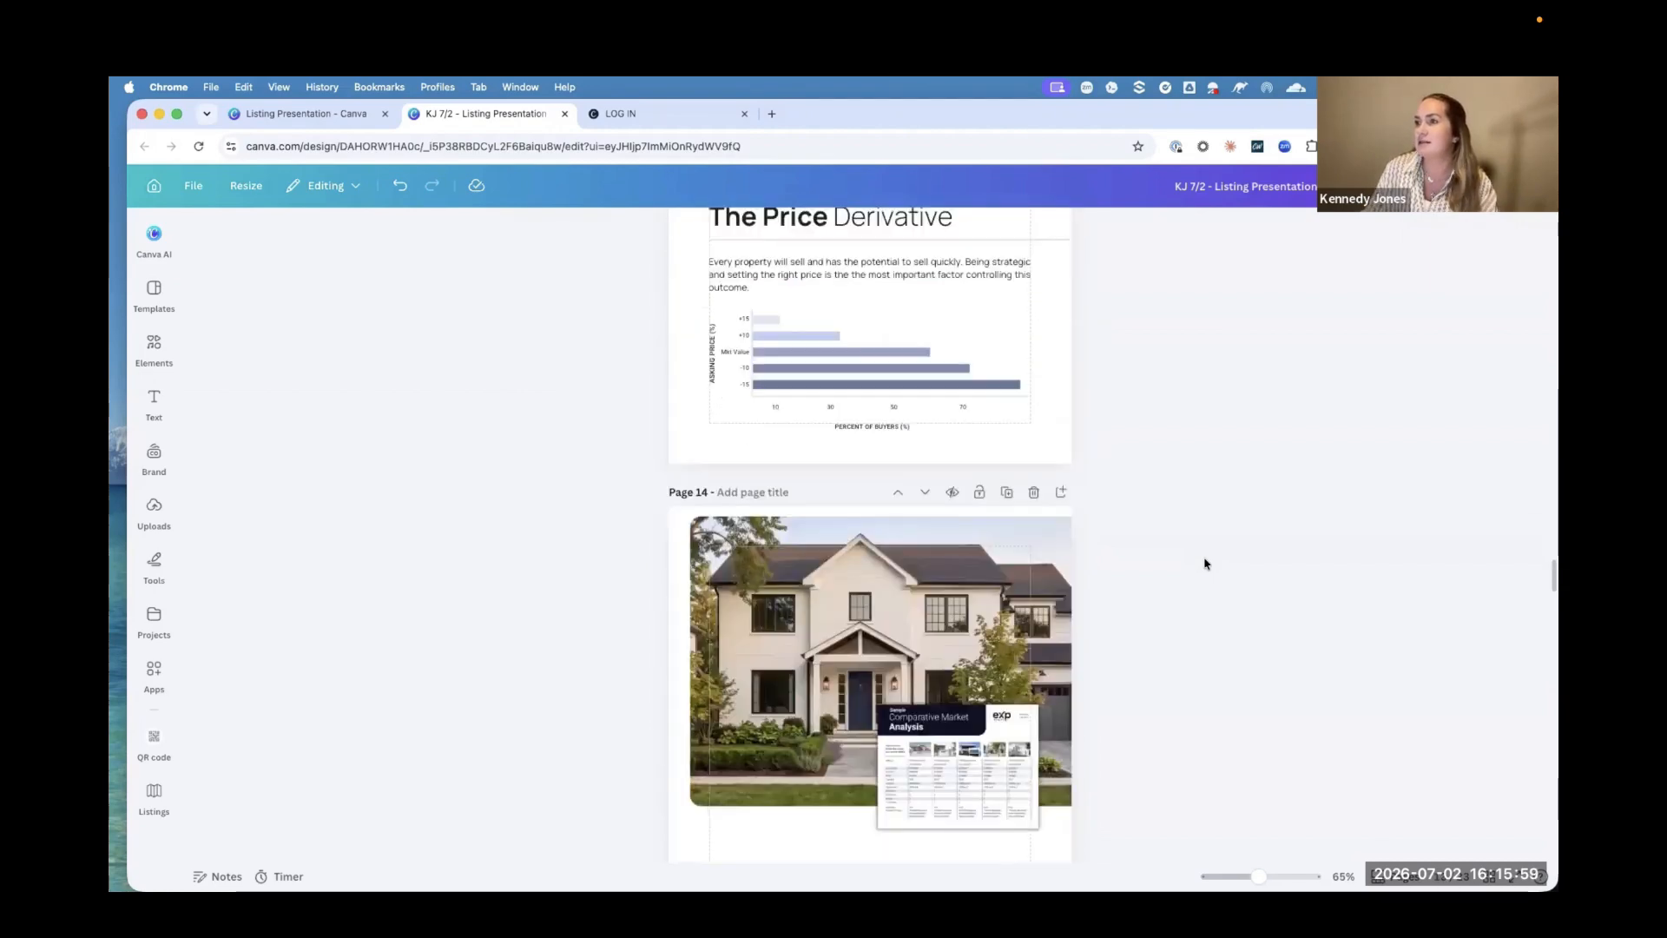
pyautogui.scroll(-7, 1204, 564)
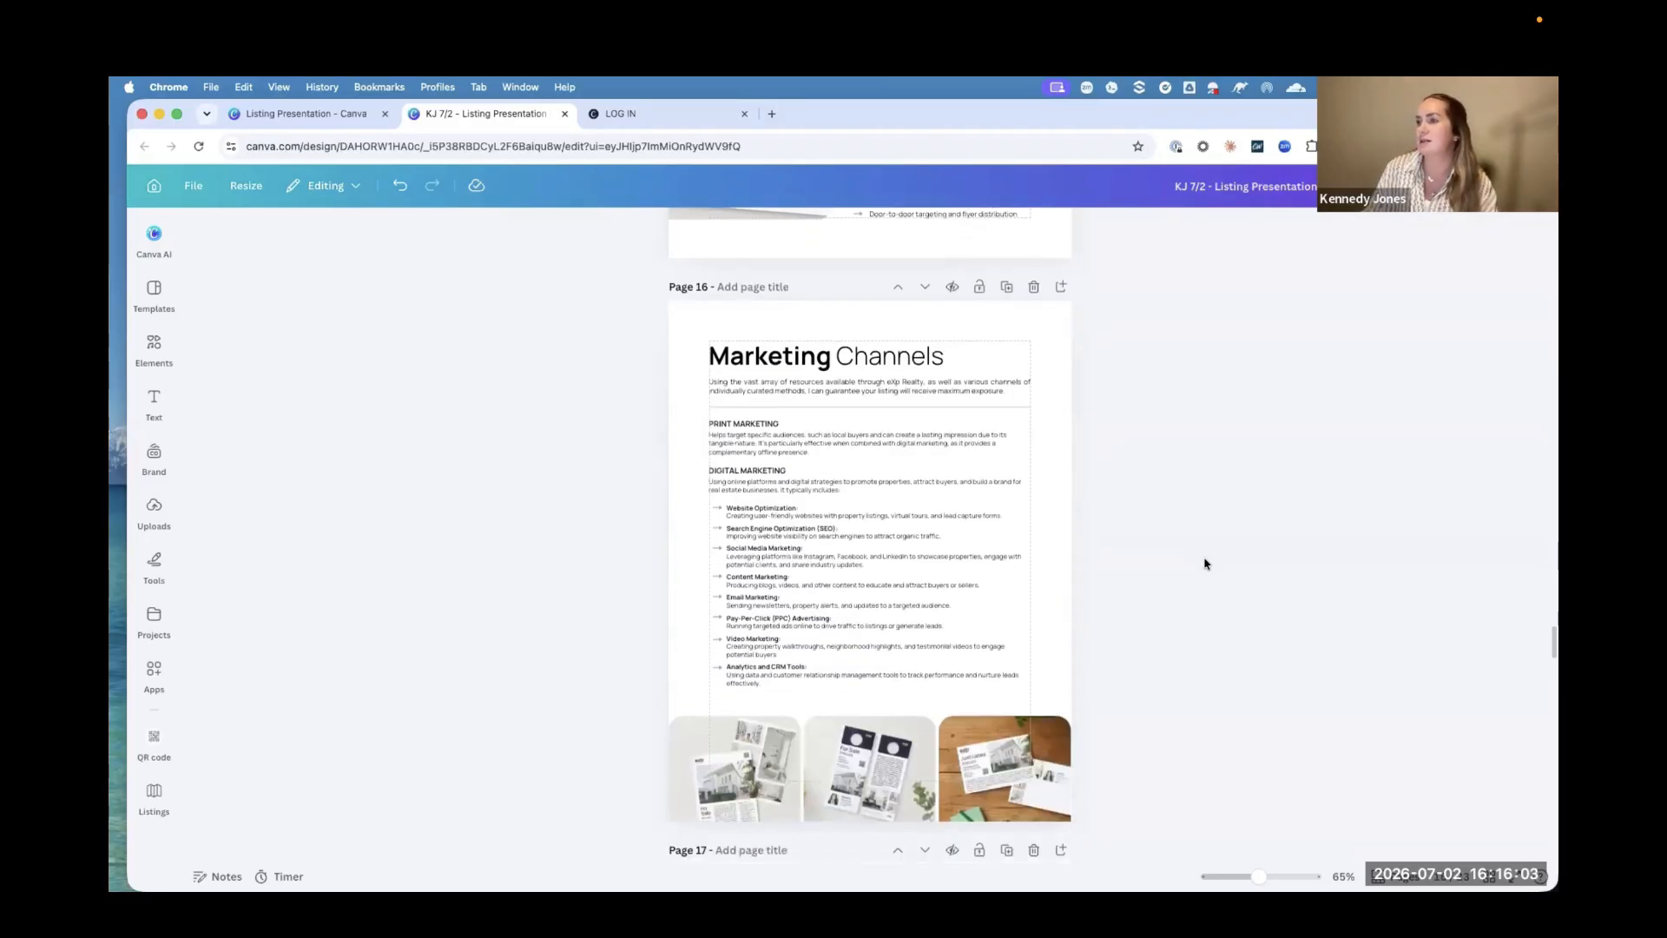
pyautogui.scroll(-4, 1204, 563)
pyautogui.scroll(-20, 1204, 564)
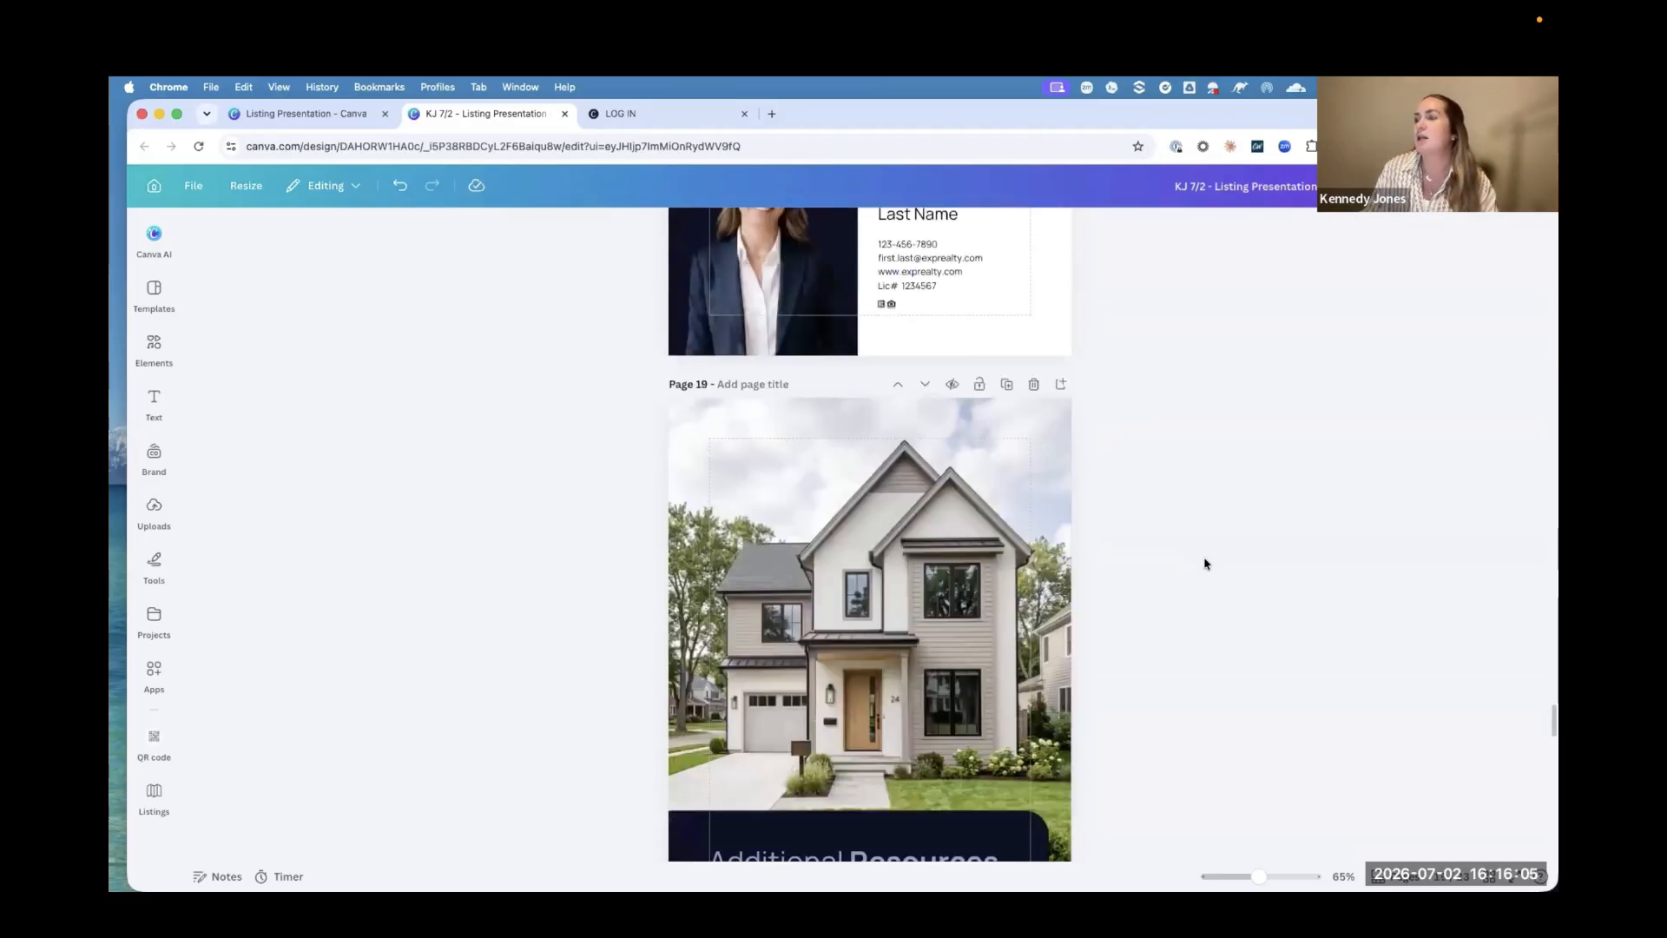
pyautogui.scroll(-8, 1205, 564)
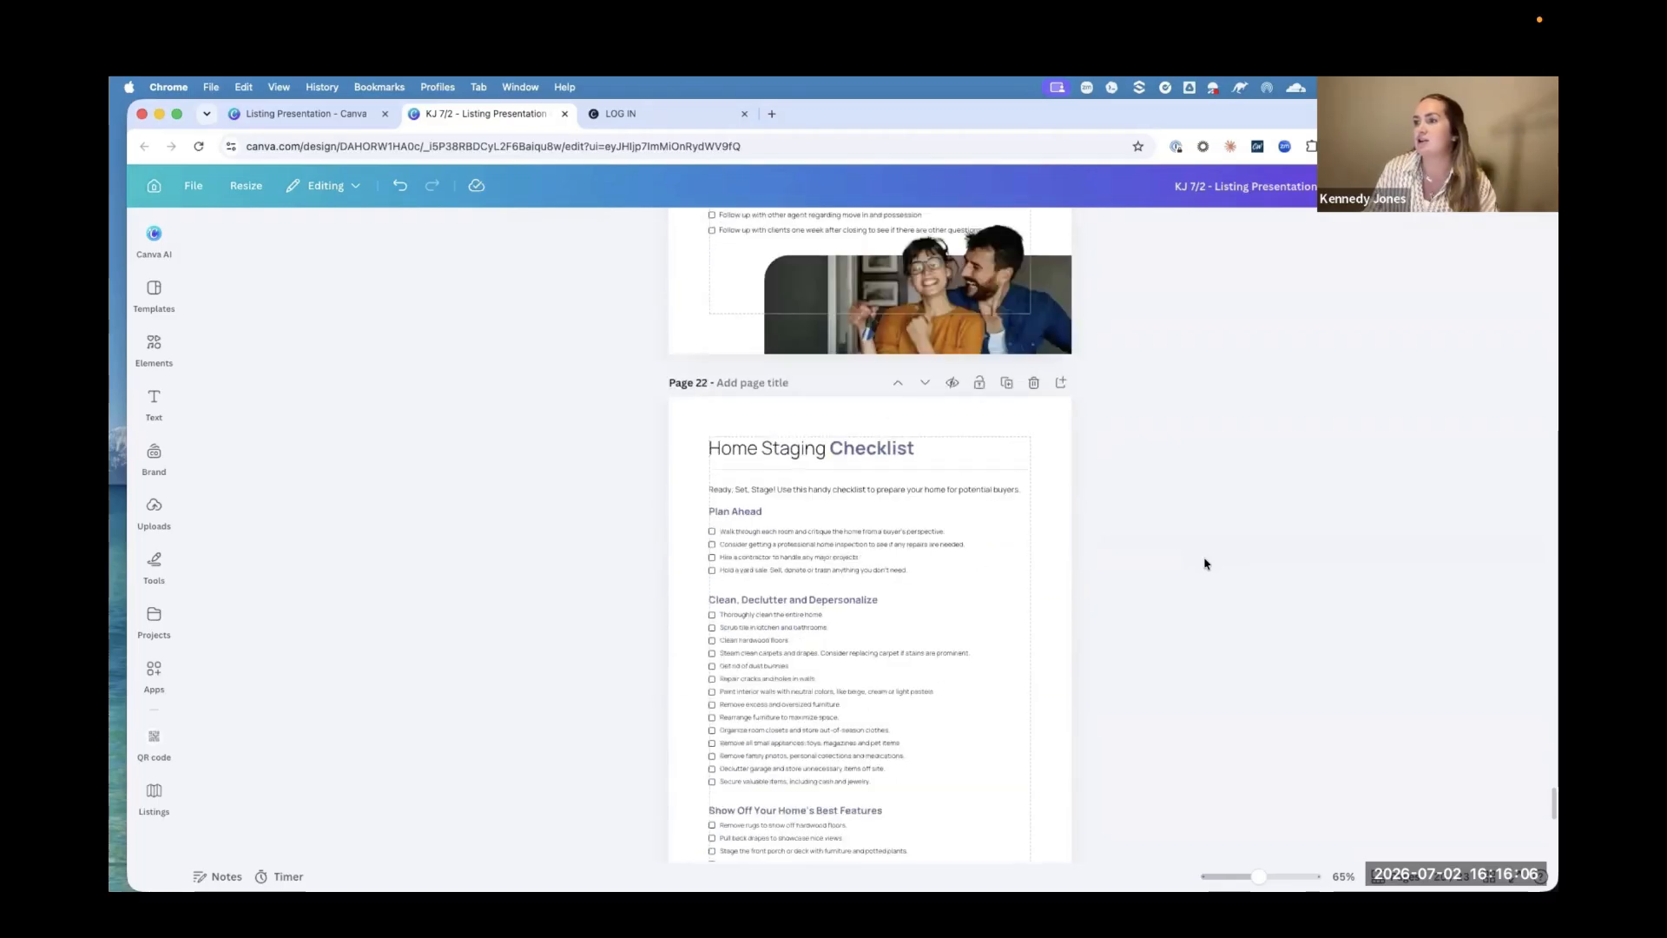
# Step: Go back through the presentation to the cover, reviewing the My Signature Approach and My Professional History pages
pyautogui.scroll(20, 1204, 564)
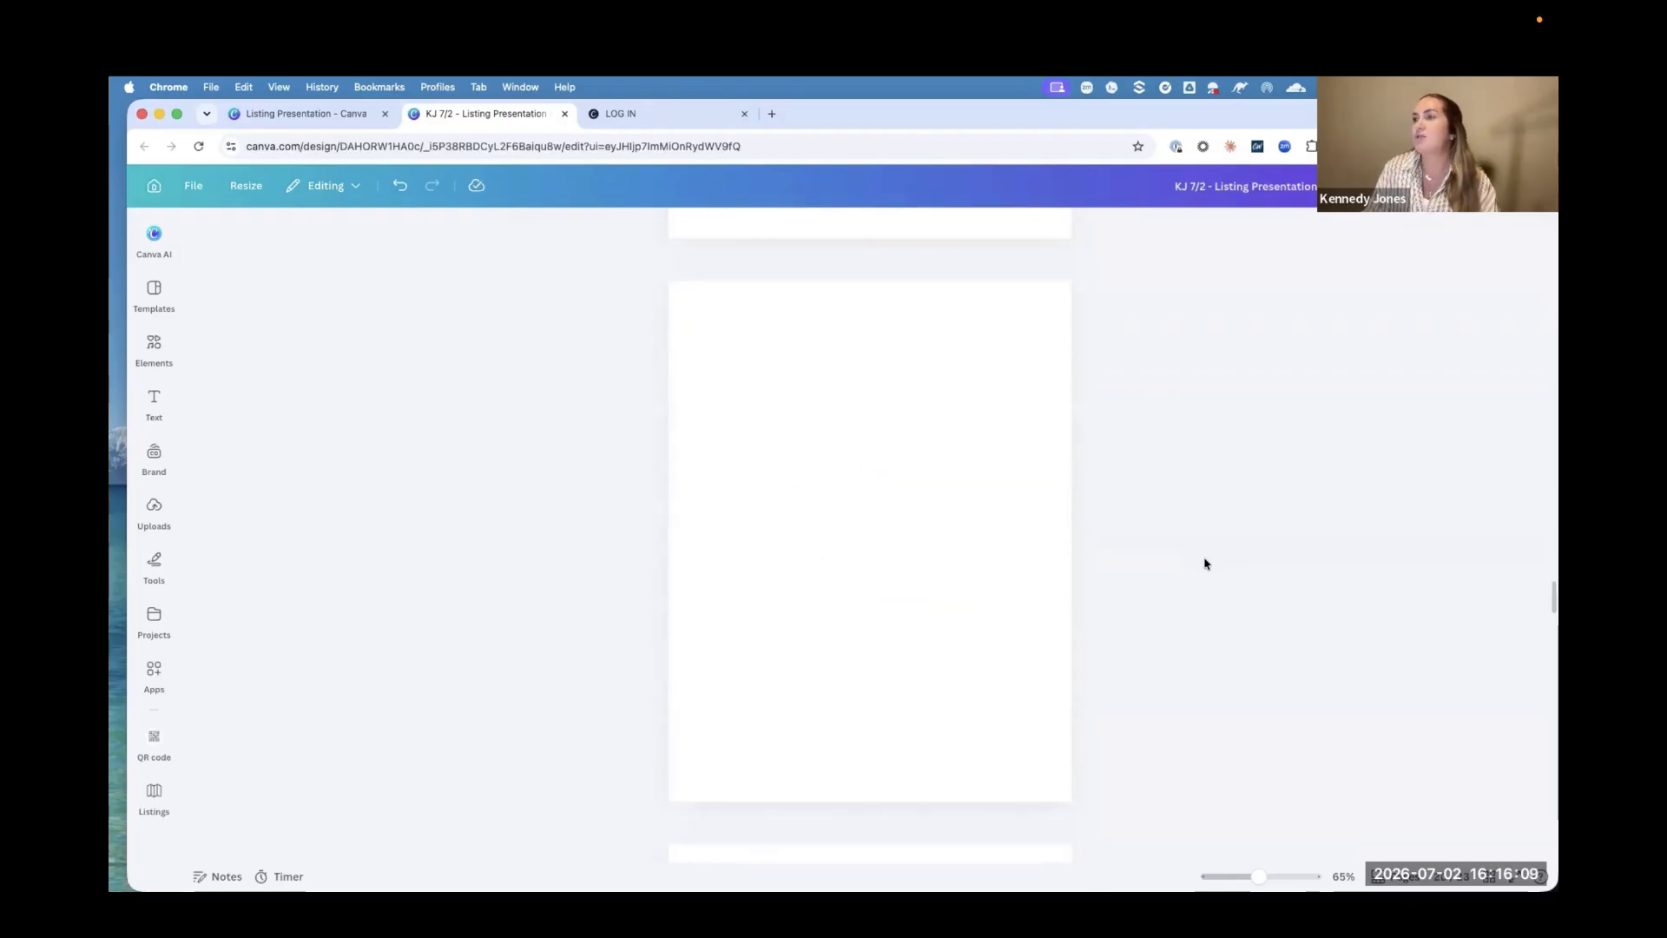
pyautogui.scroll(15, 1205, 564)
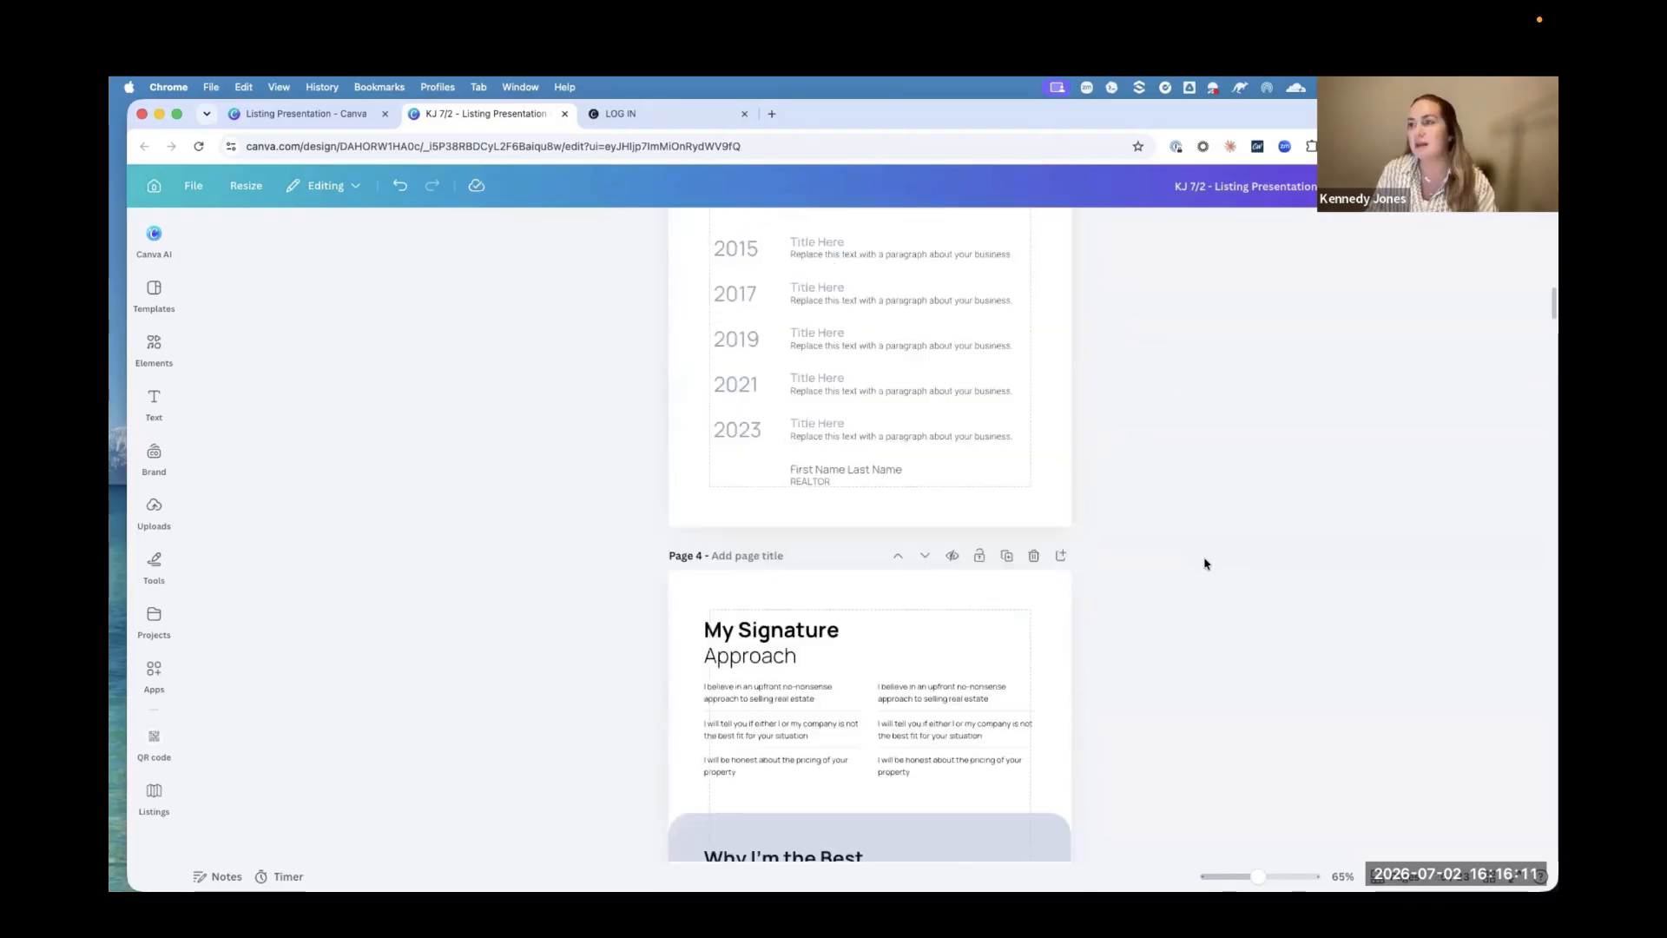
pyautogui.scroll(2, 1204, 564)
pyautogui.scroll(-15, 1205, 564)
pyautogui.scroll(-3, 1204, 564)
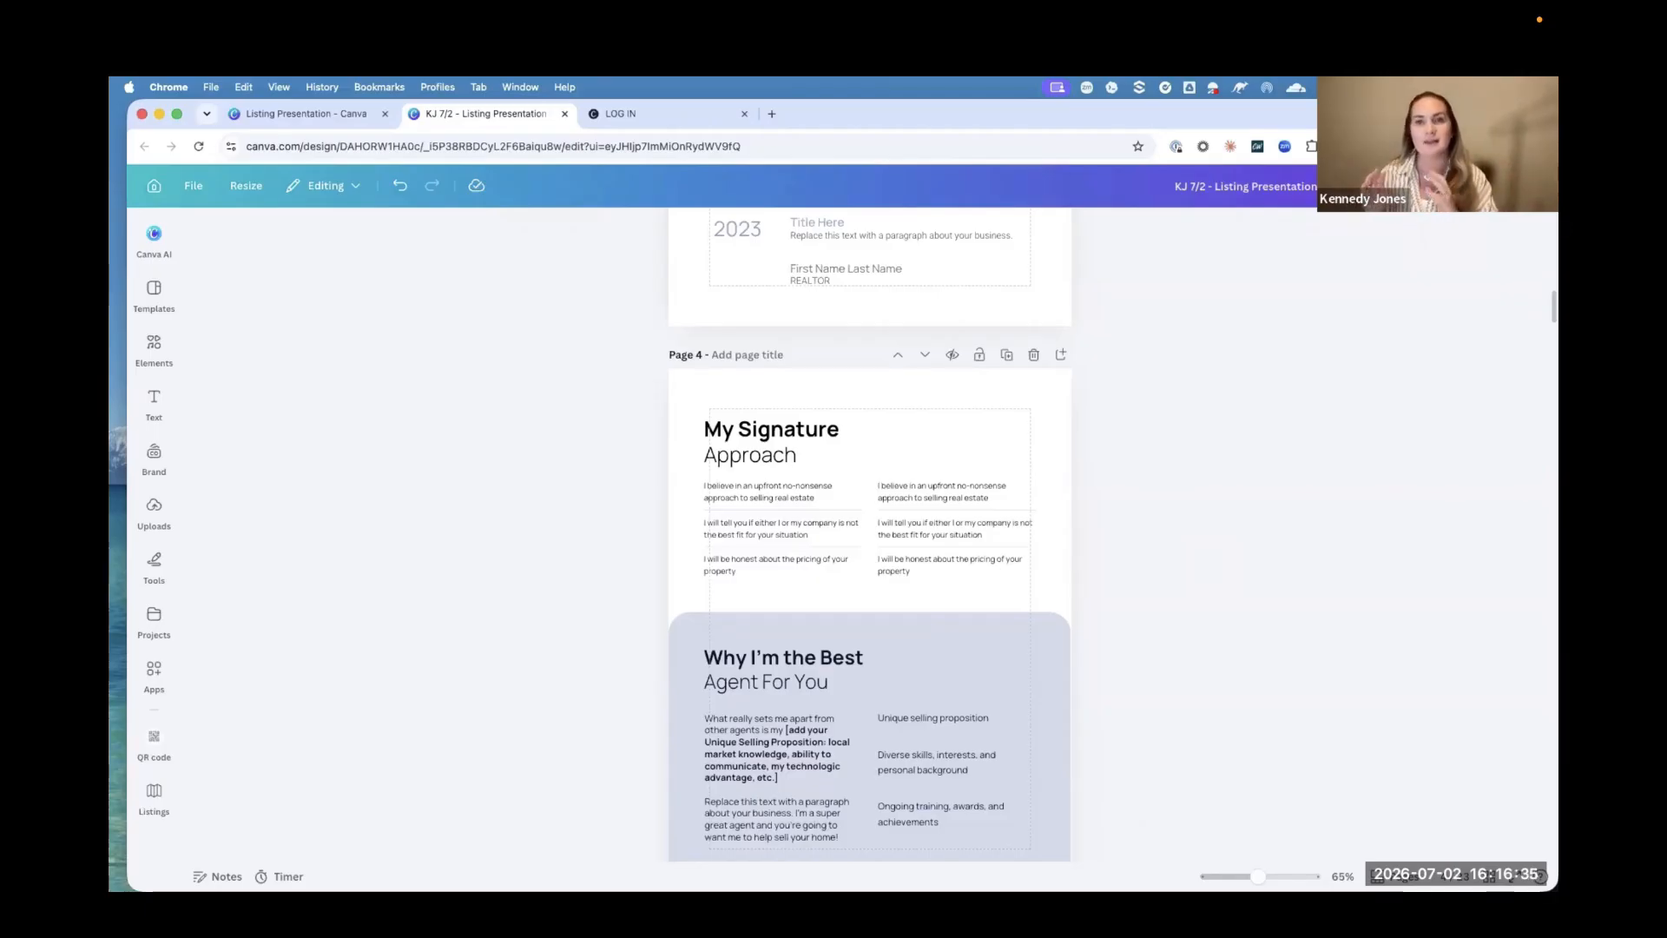
pyautogui.scroll(15, 438, 470)
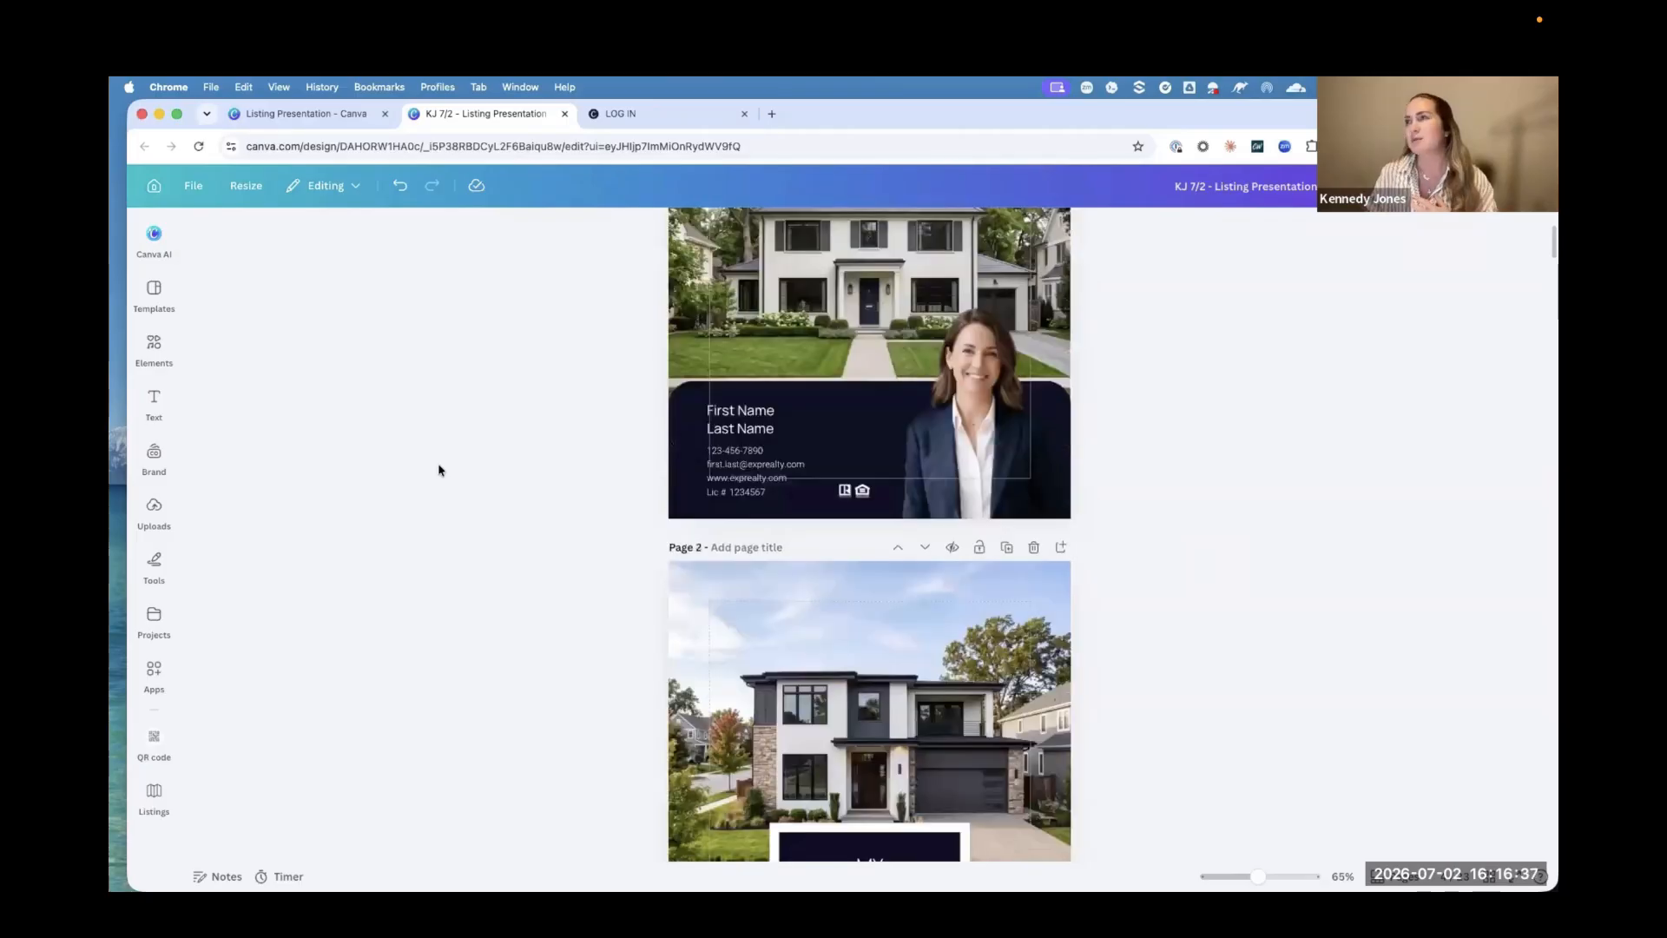
pyautogui.scroll(-10, 439, 469)
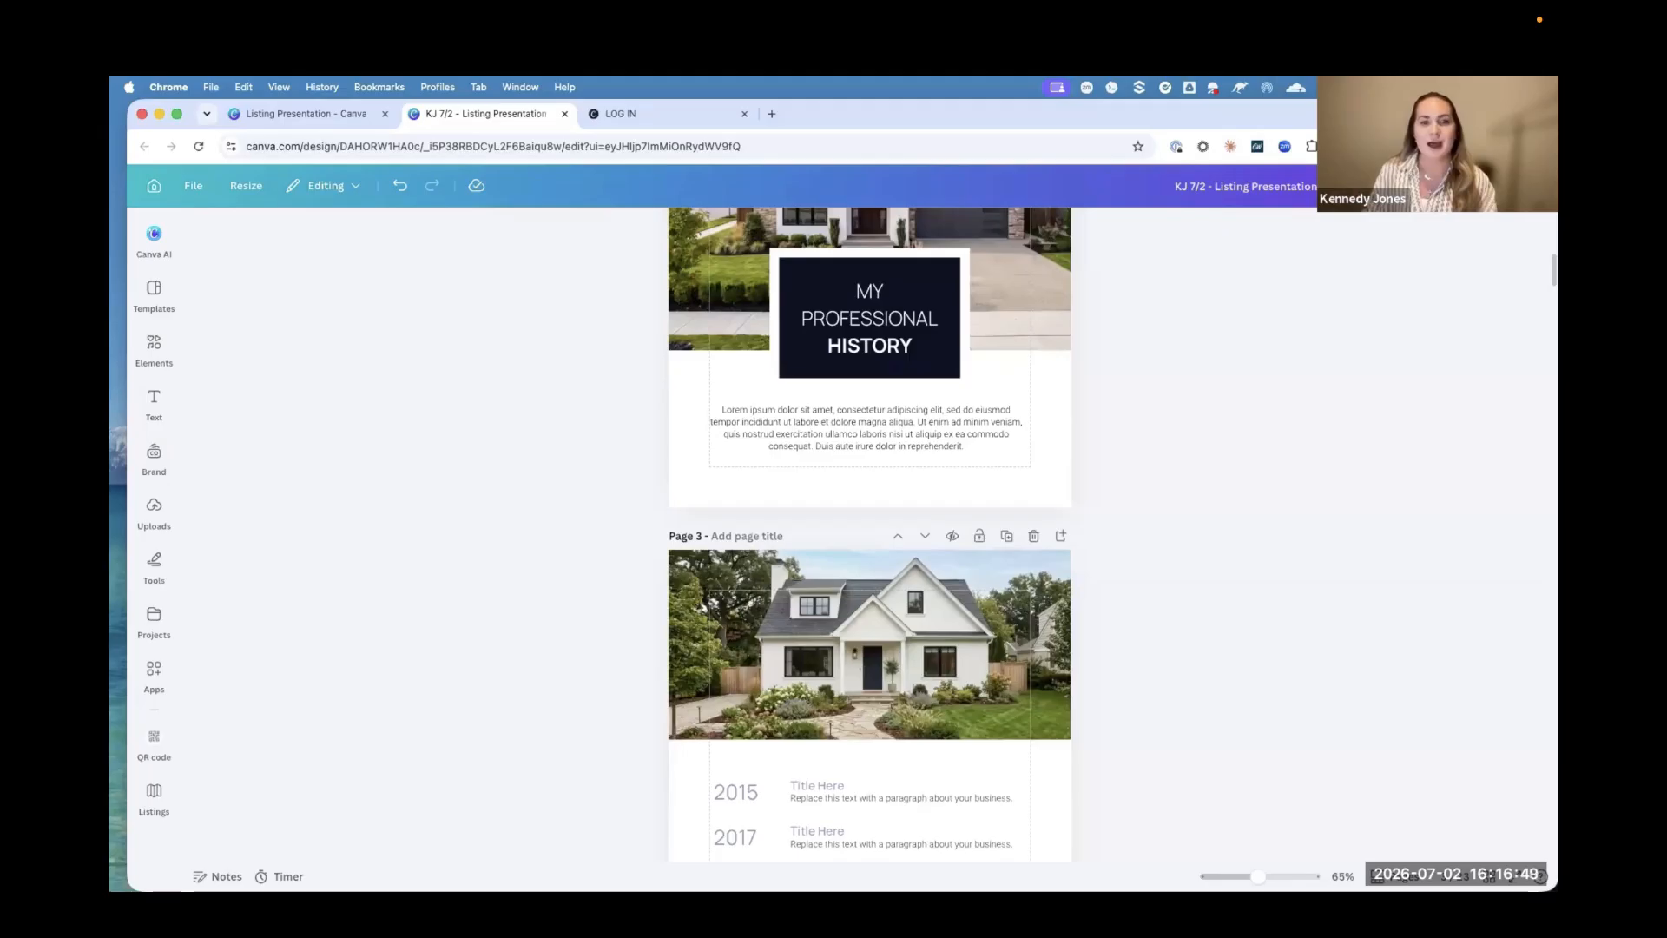
pyautogui.scroll(10, 511, 574)
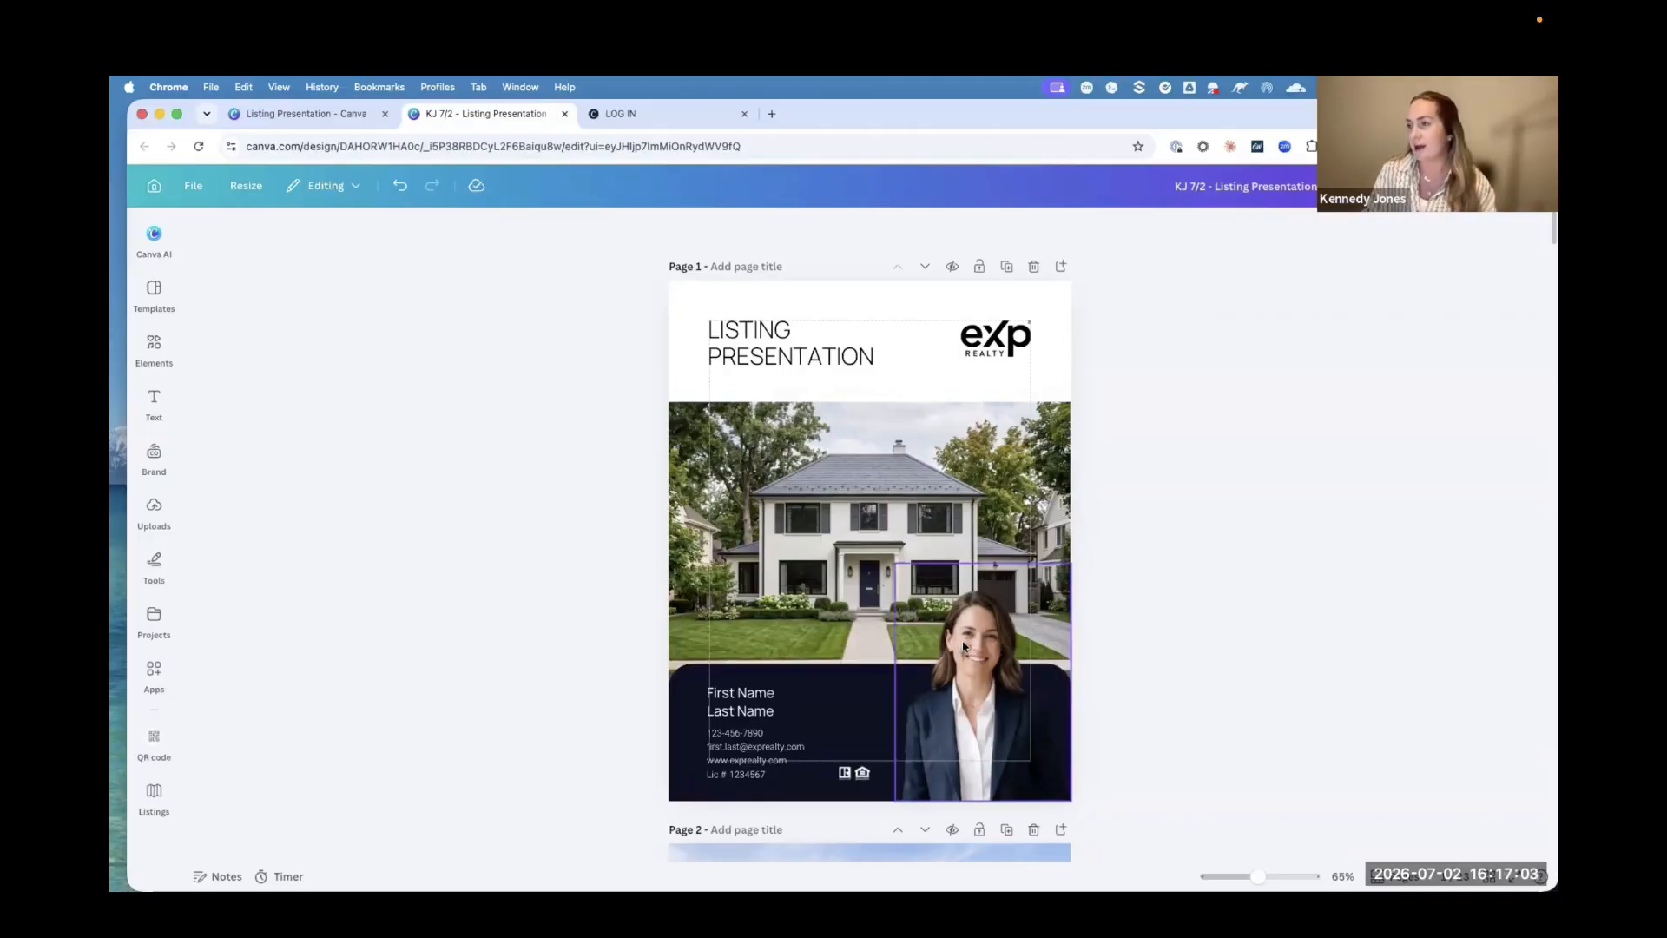
# Step: Replace the sample agent headshot on the cover with the uploaded portrait photo, fitting it into the existing frame
pyautogui.click(156, 508)
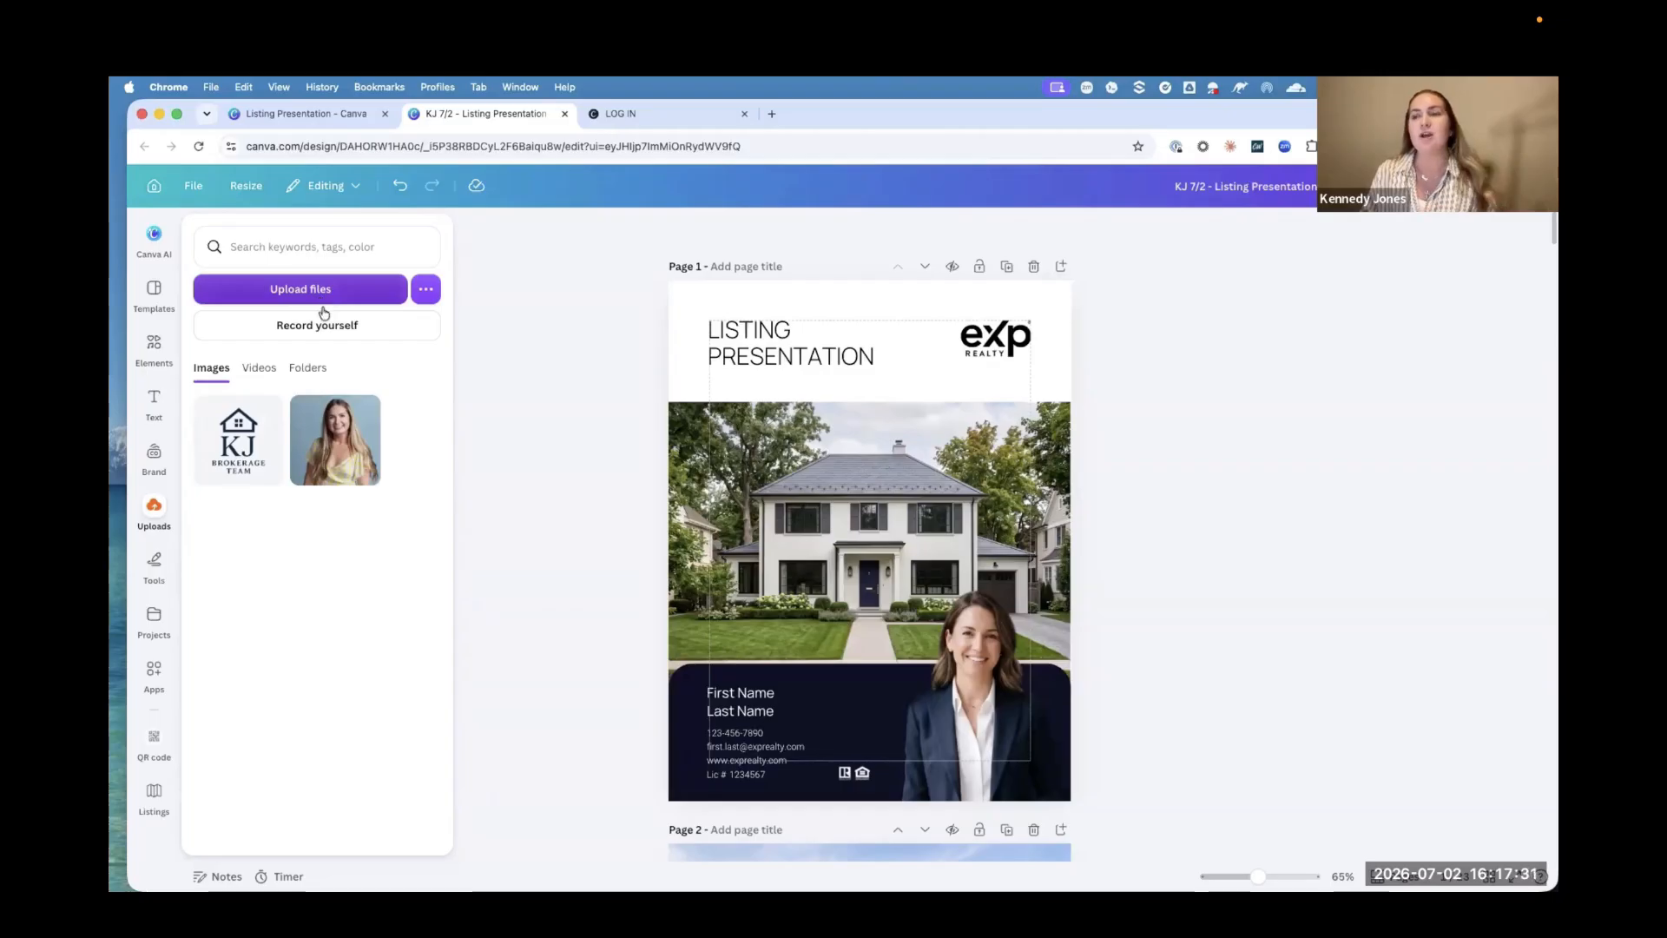
pyautogui.moveTo(351, 474)
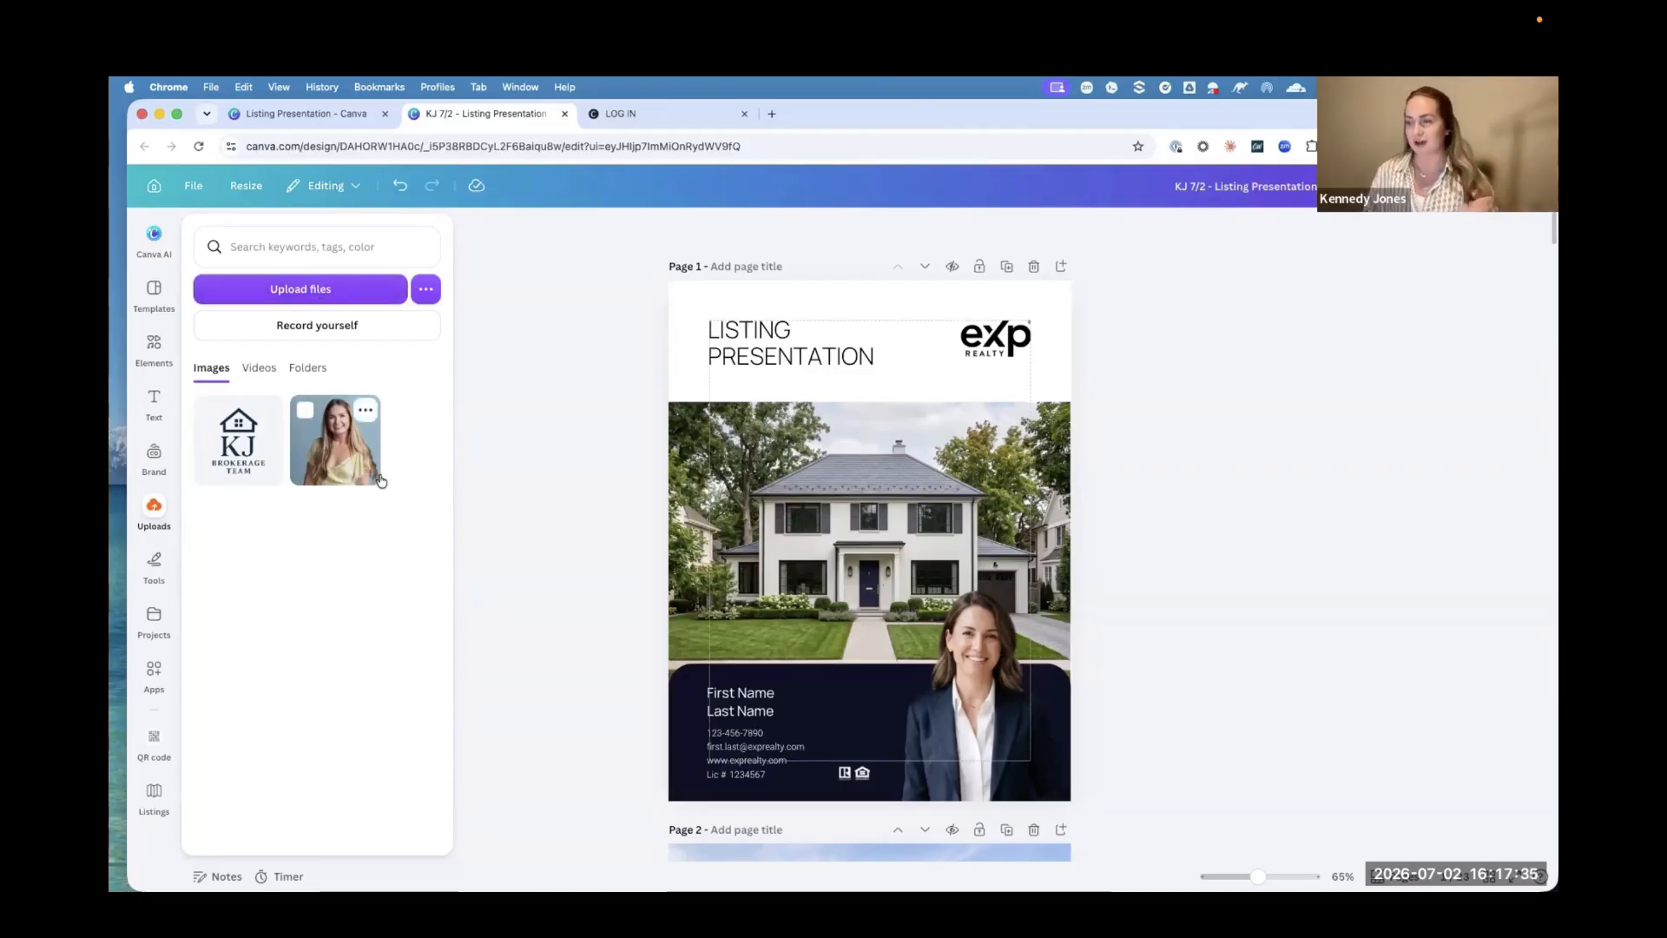
pyautogui.click(339, 458)
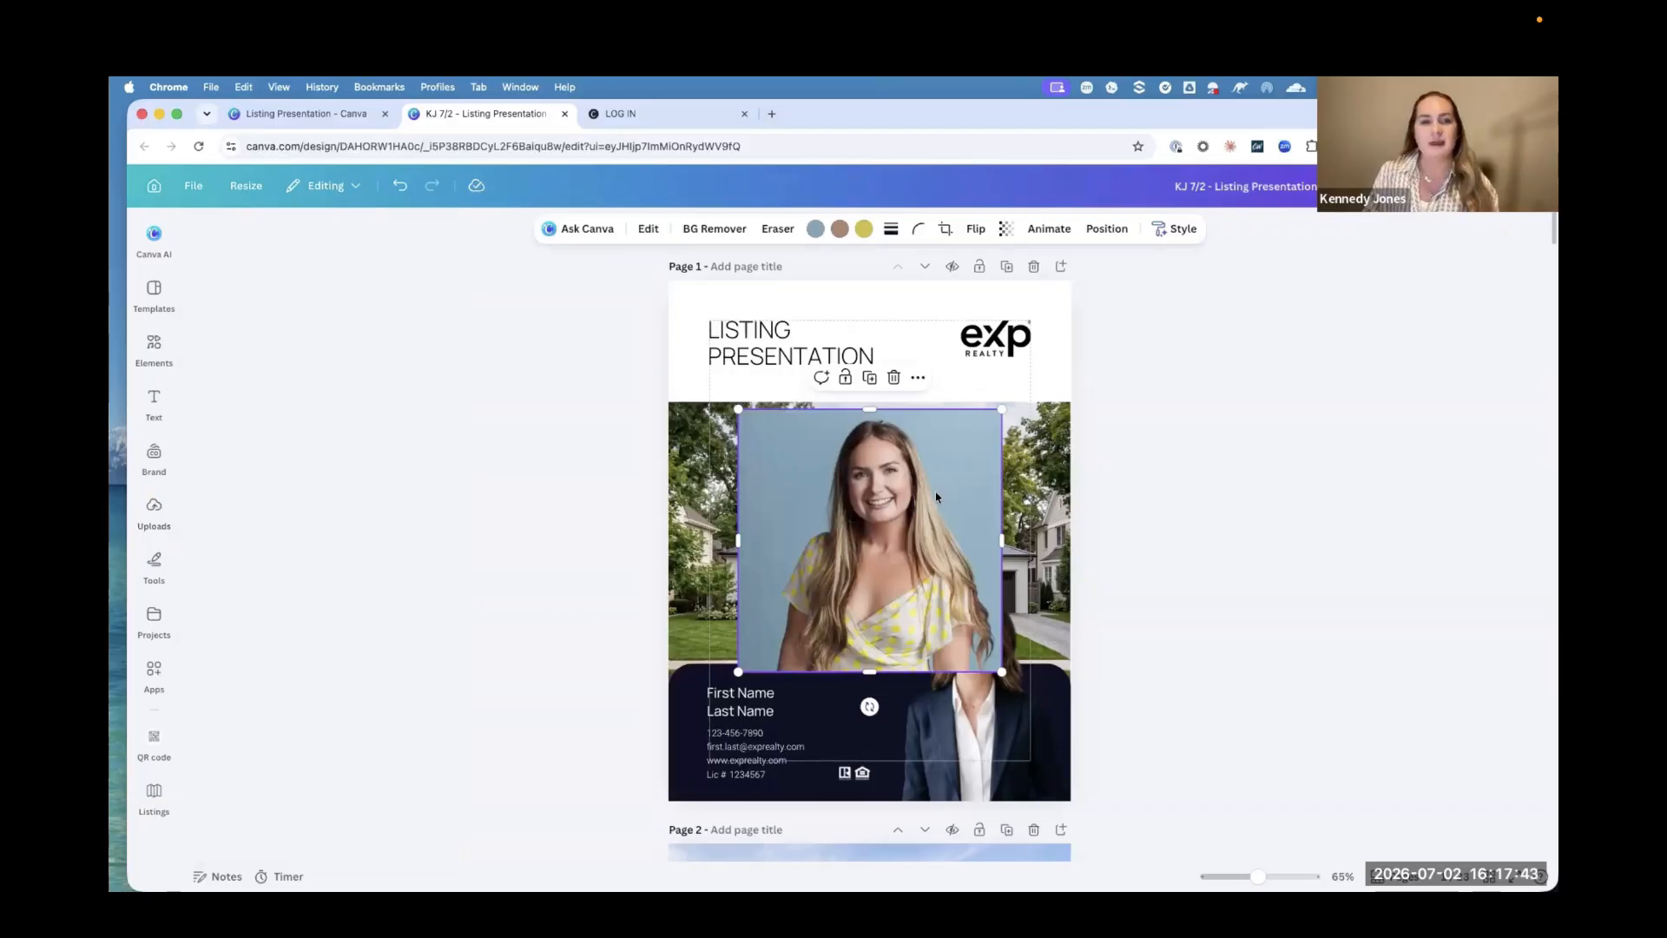
pyautogui.moveTo(890, 490); pyautogui.dragTo(996, 686)
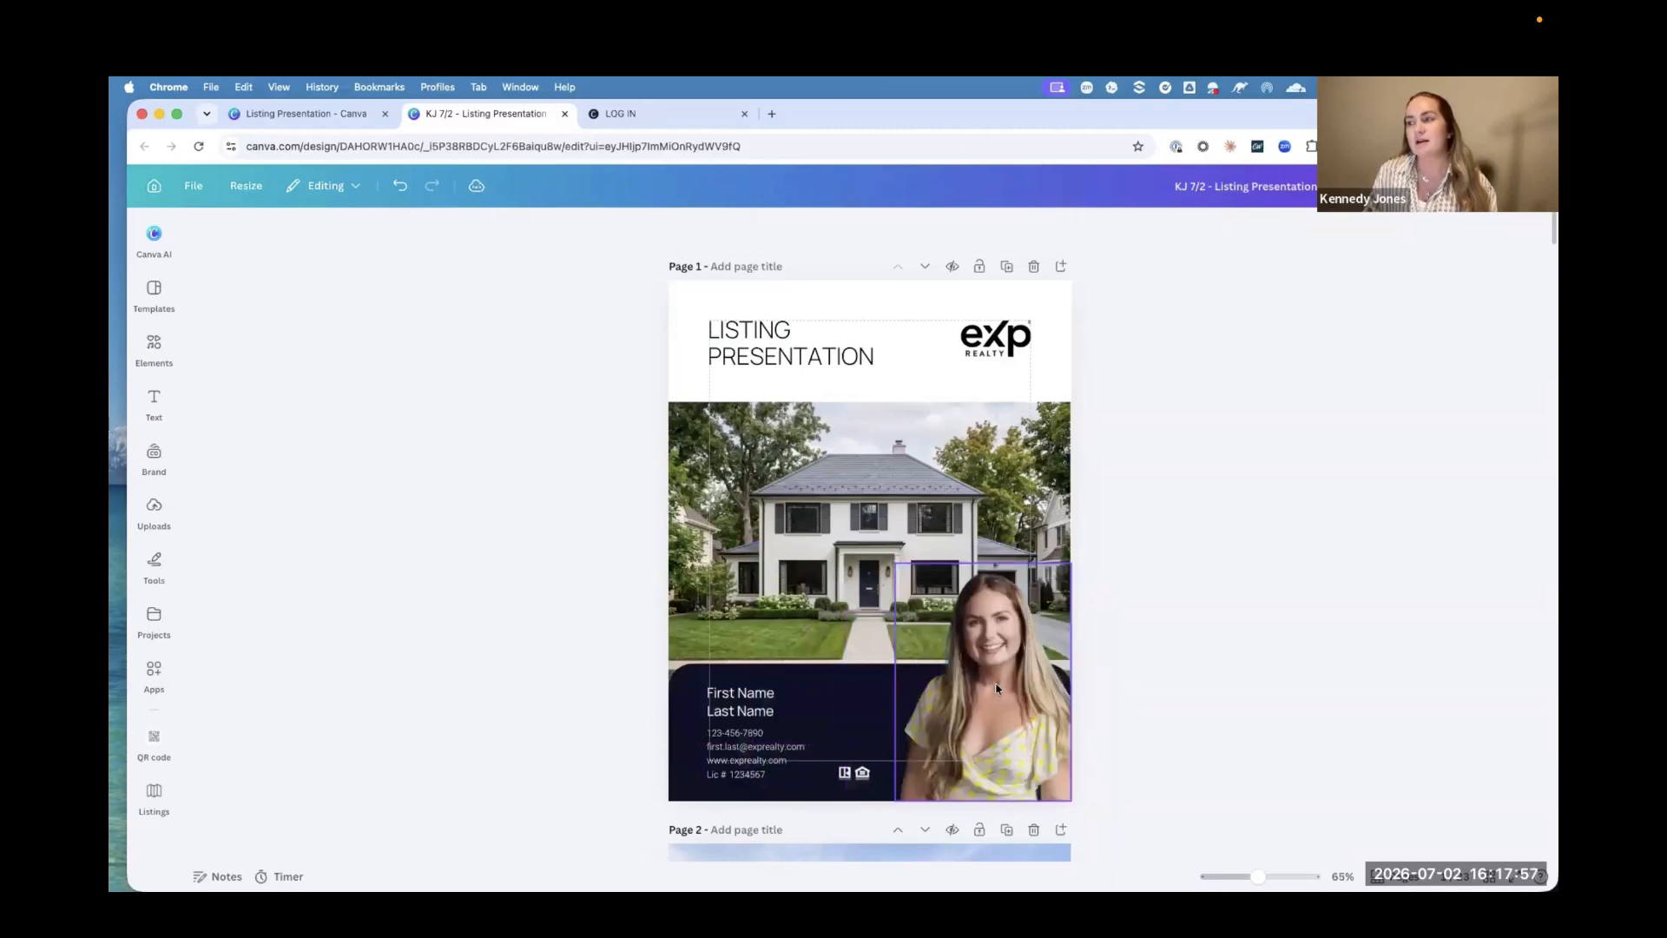
# Step: Undo the background removal on the cover's agent portrait
pyautogui.click(994, 679)
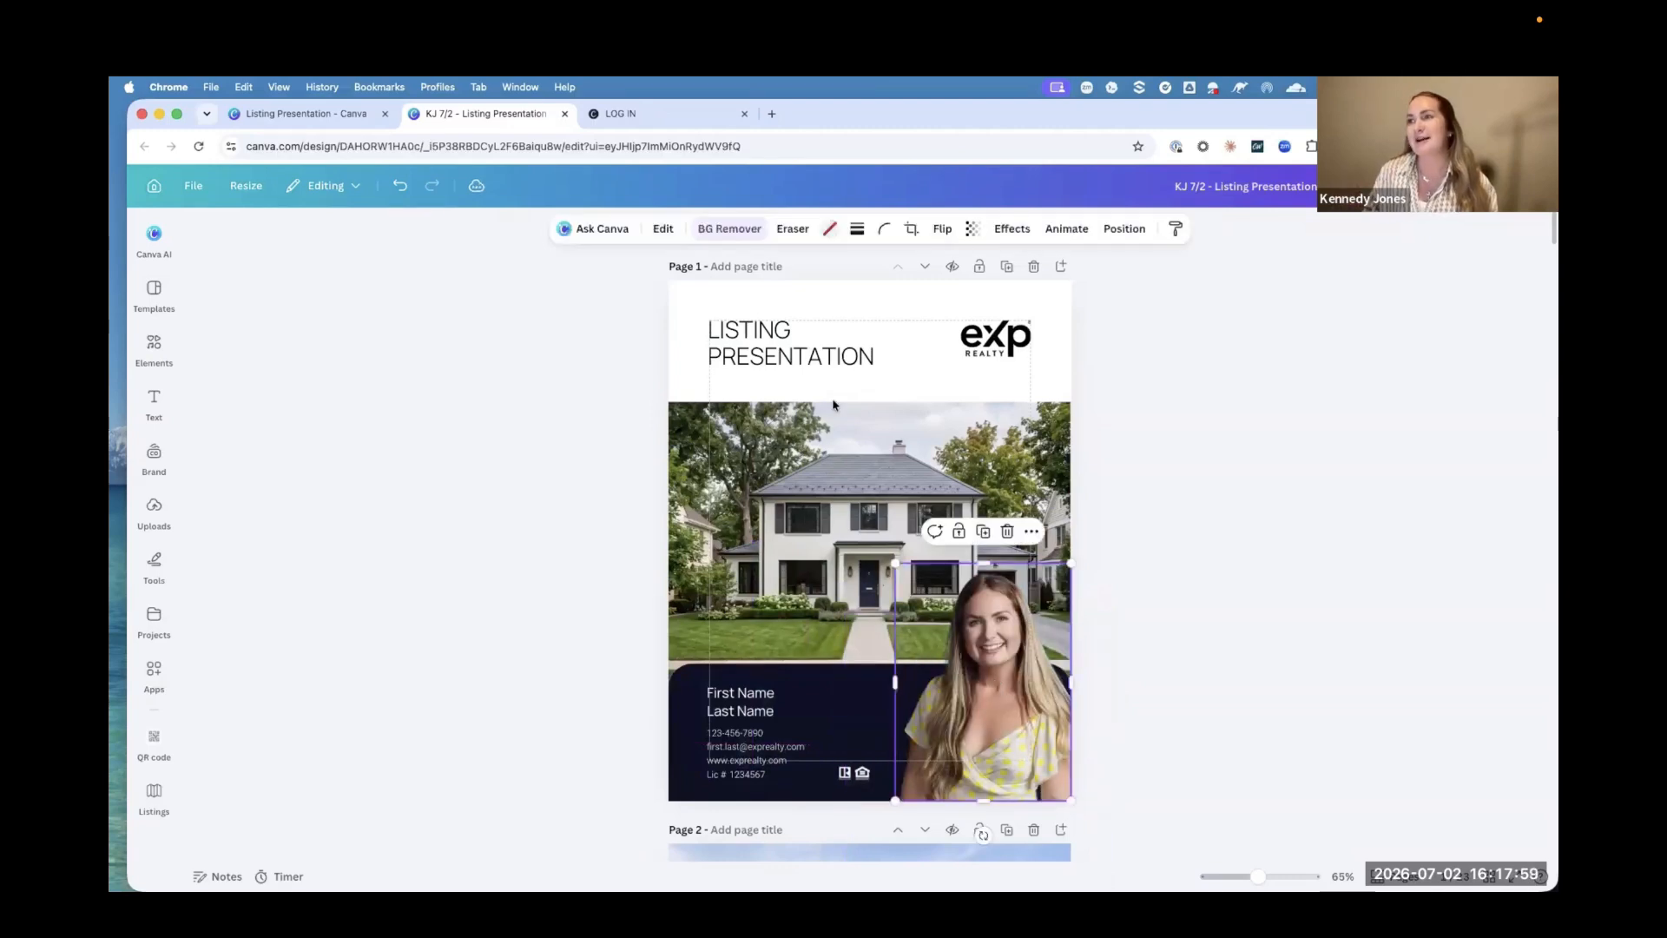
pyautogui.click(400, 186)
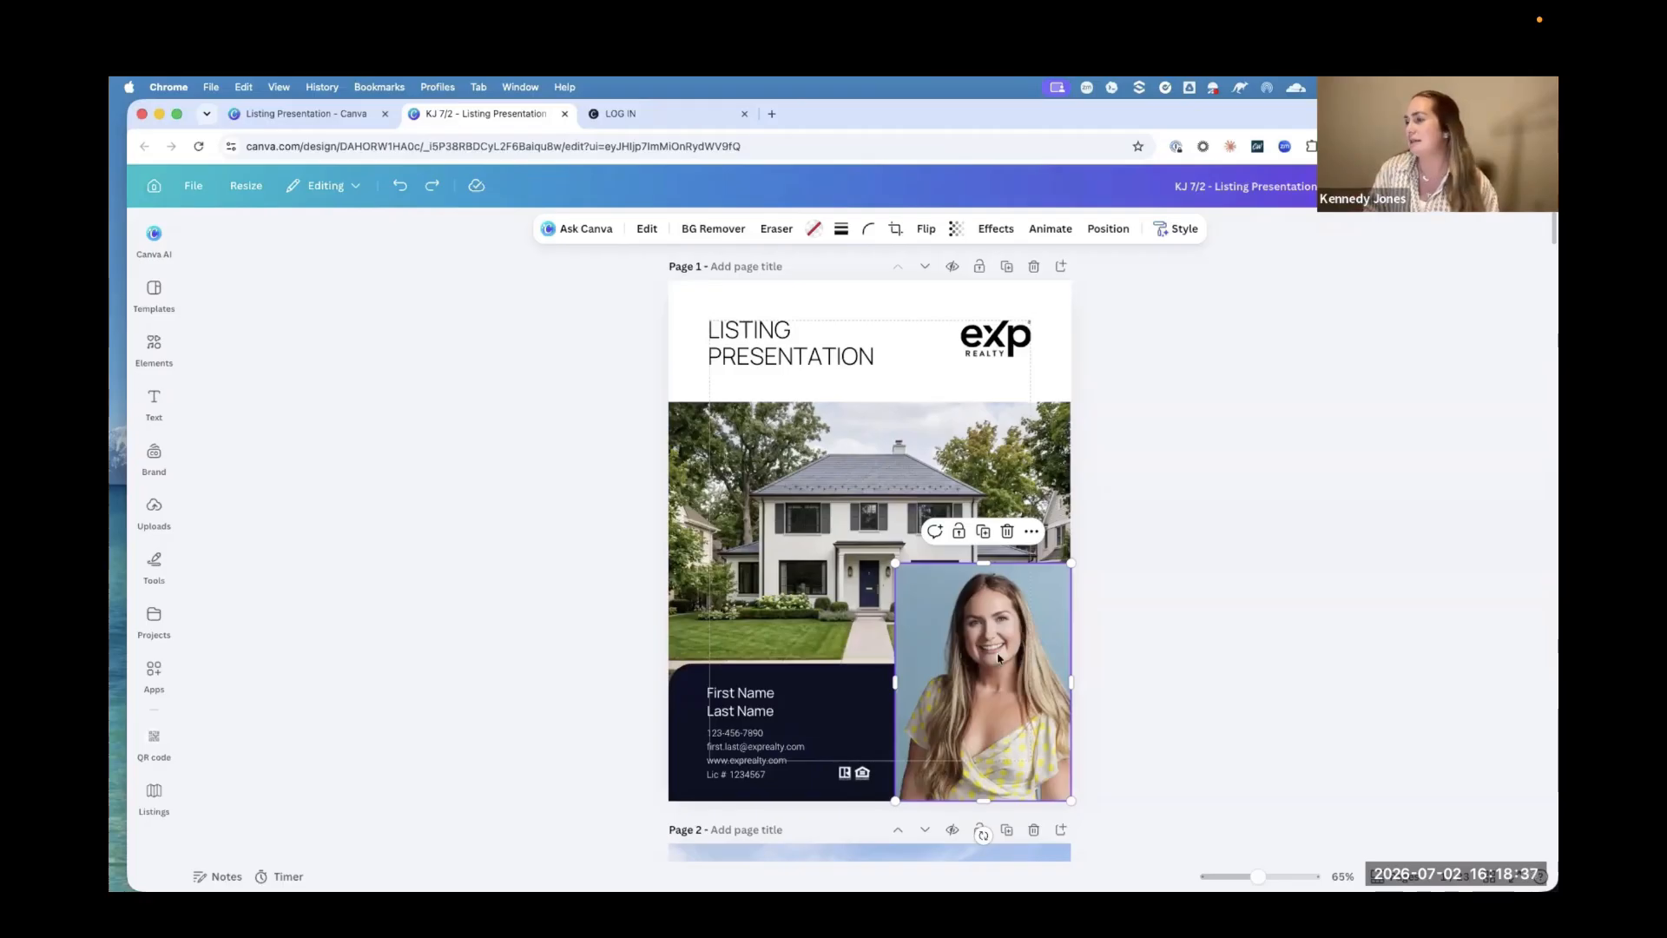
pyautogui.press('Escape')
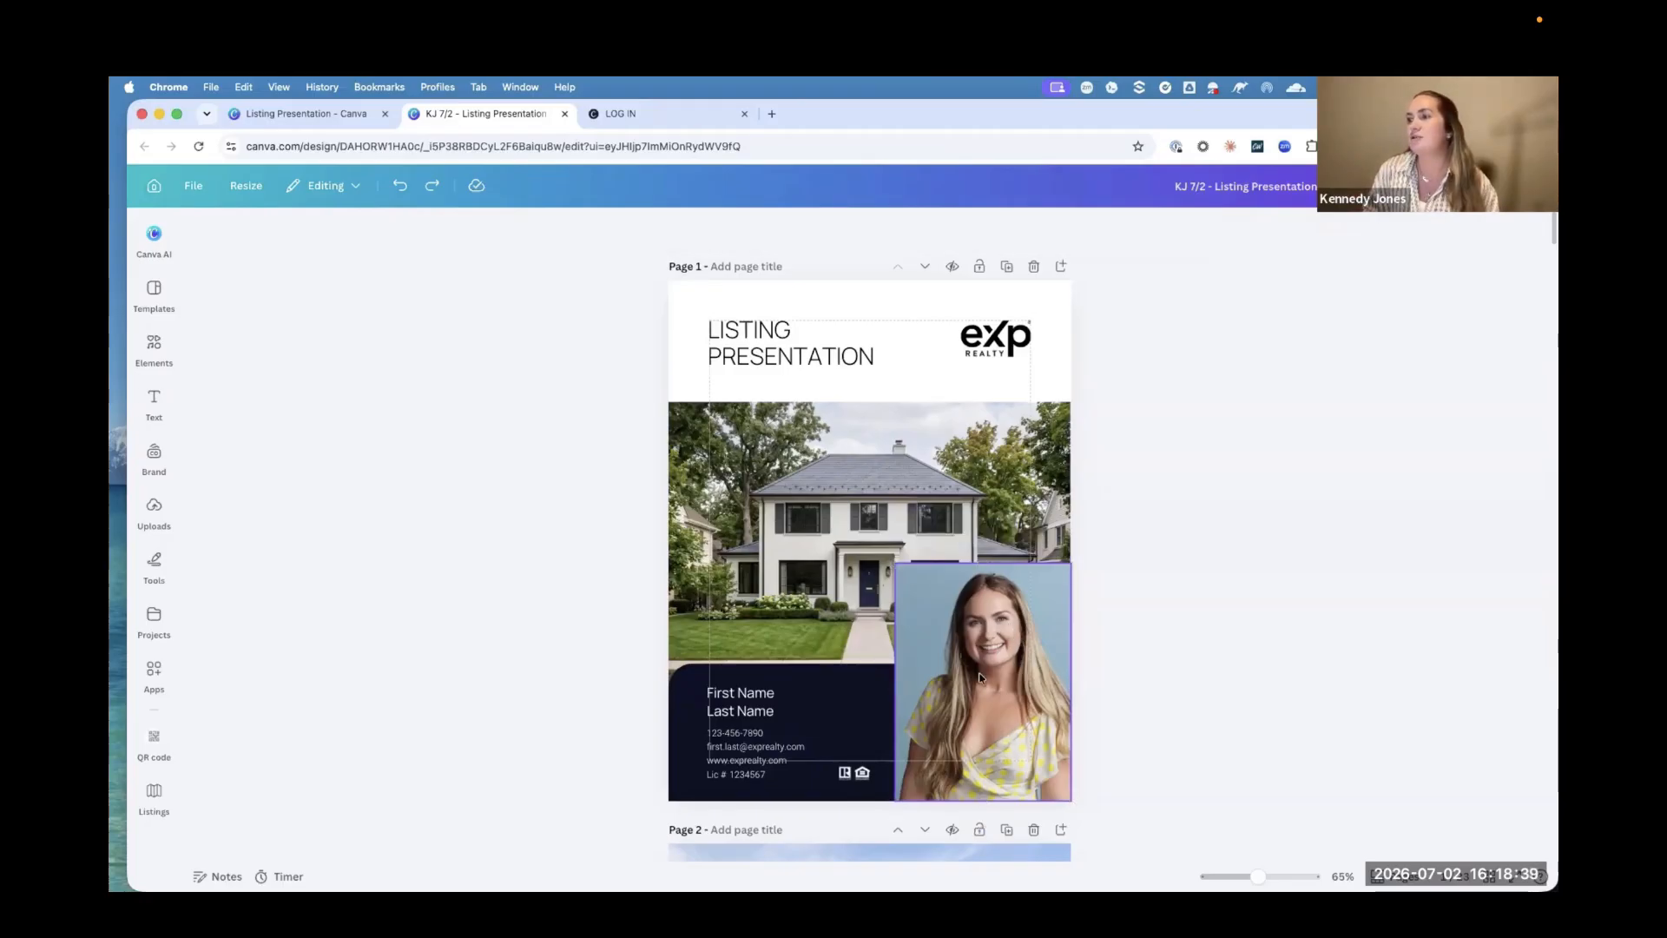
# Step: Open the image editing options for the cover portrait and remove its background with BG Remover
pyautogui.click(989, 664)
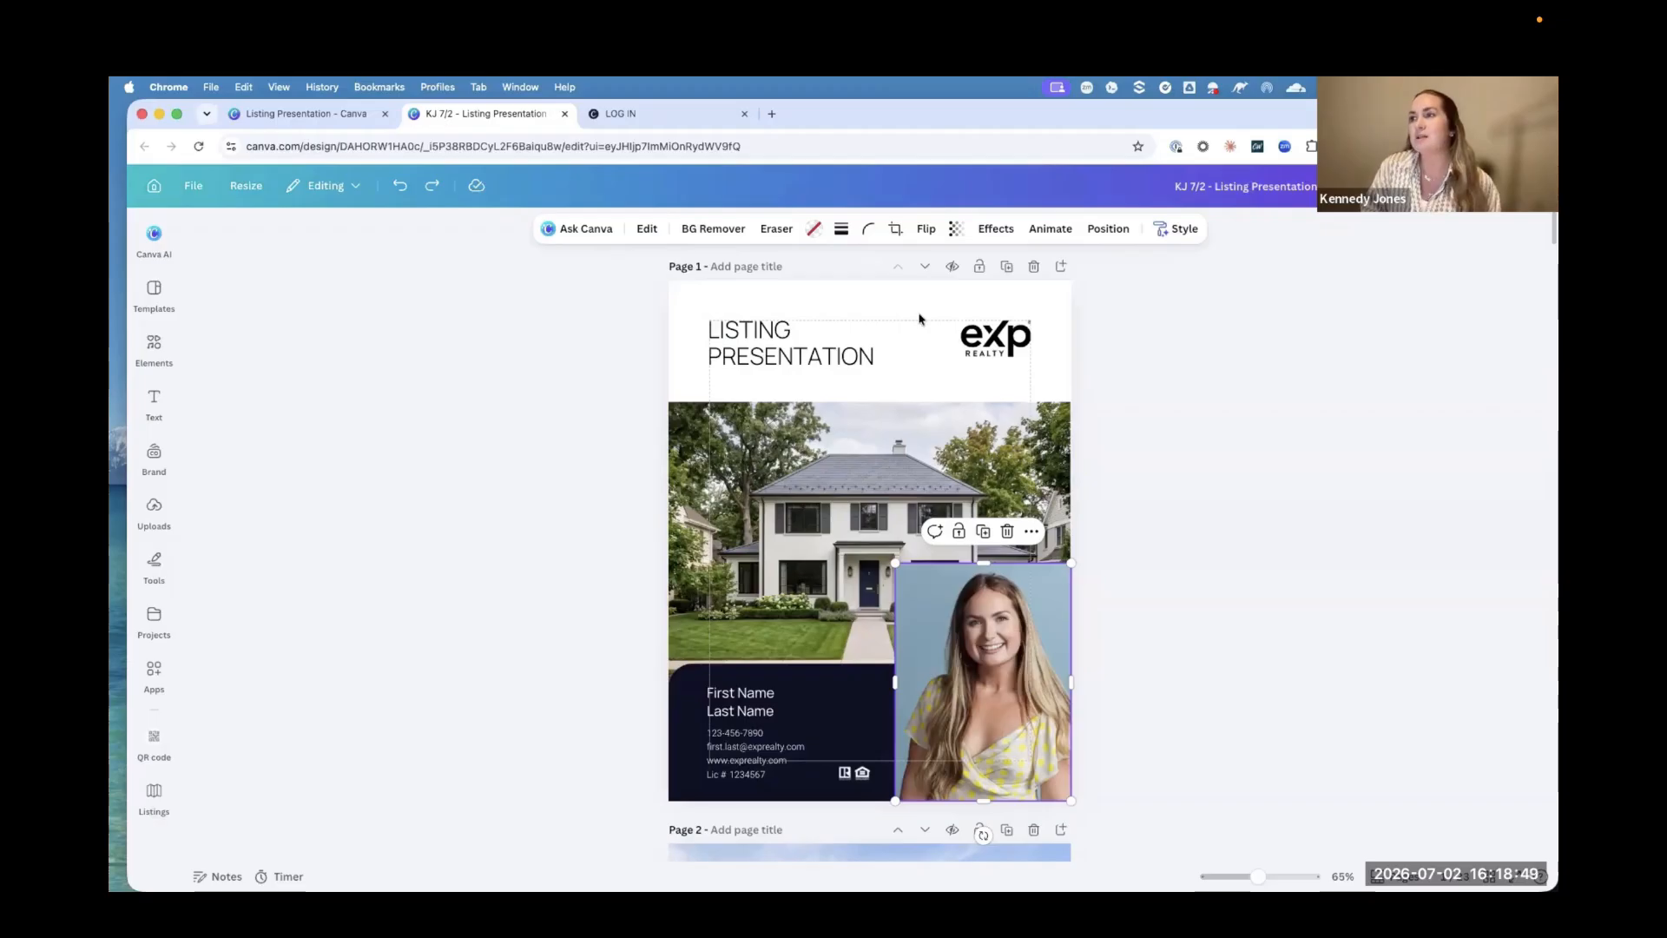
pyautogui.click(776, 354)
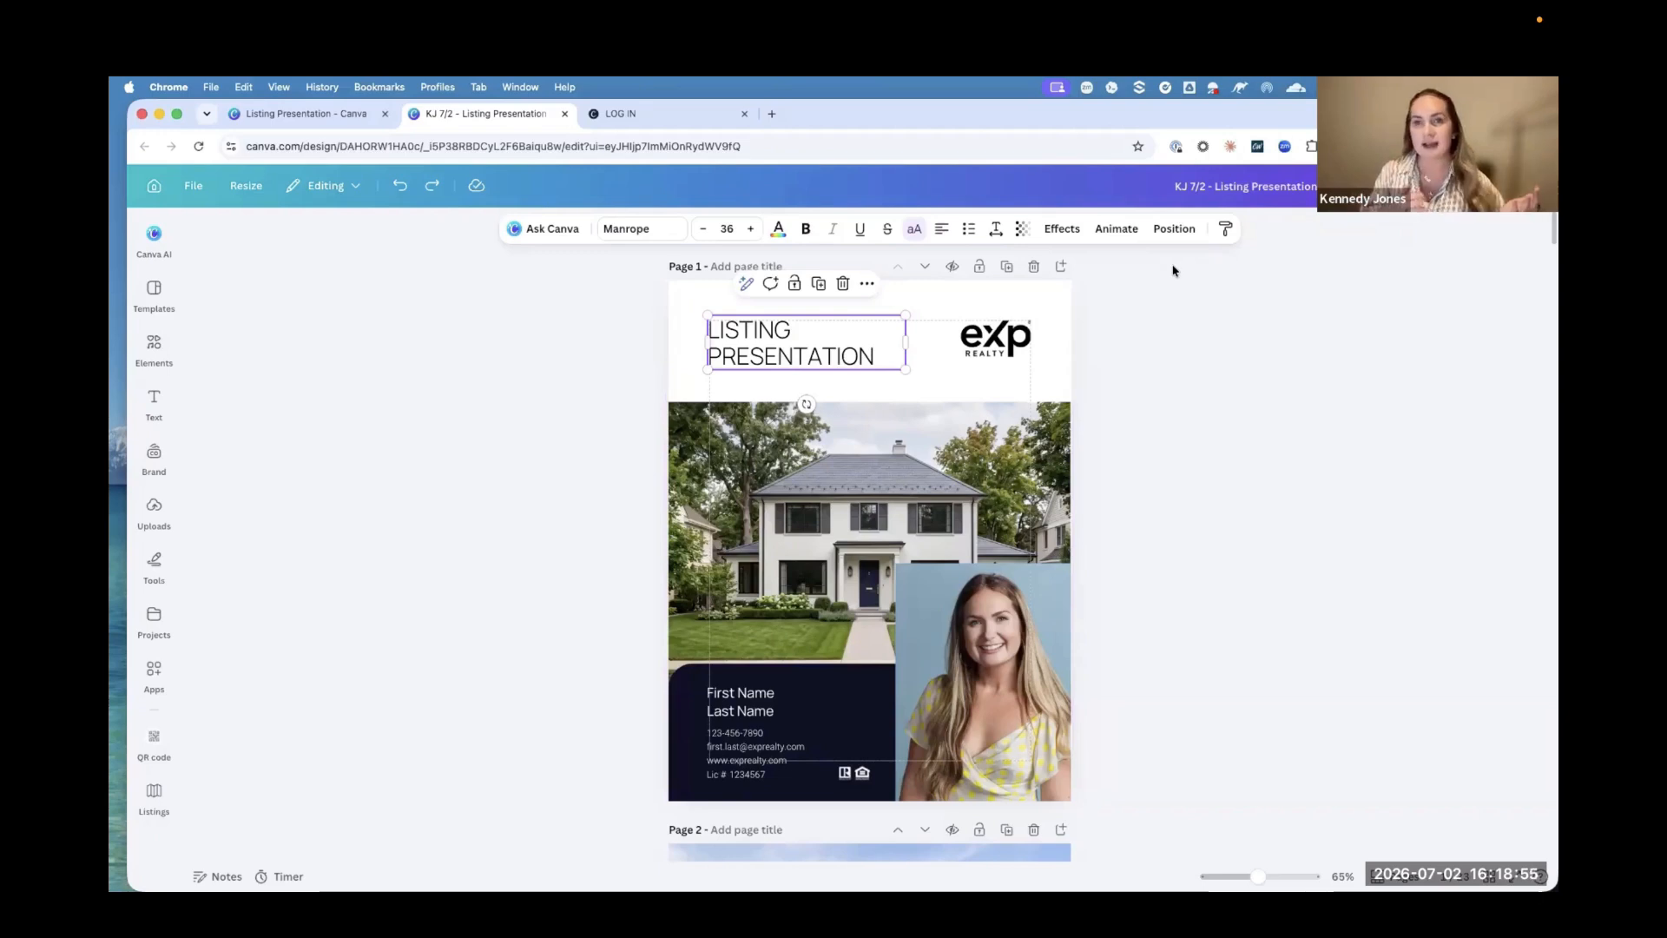
pyautogui.click(975, 616)
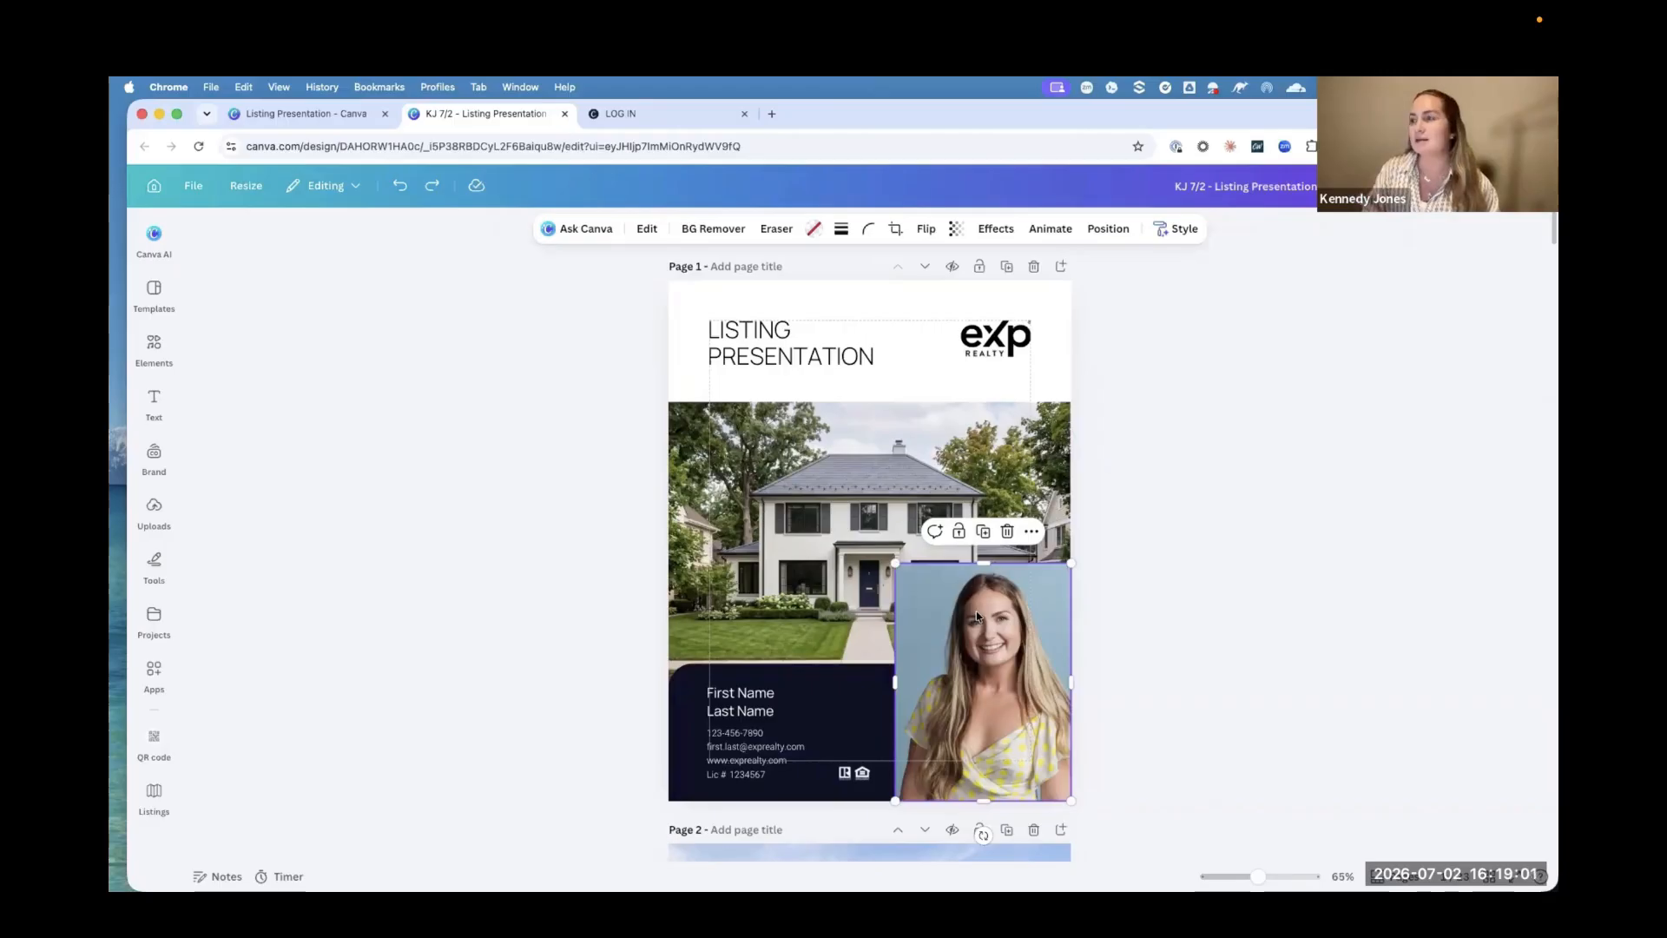
pyautogui.click(644, 228)
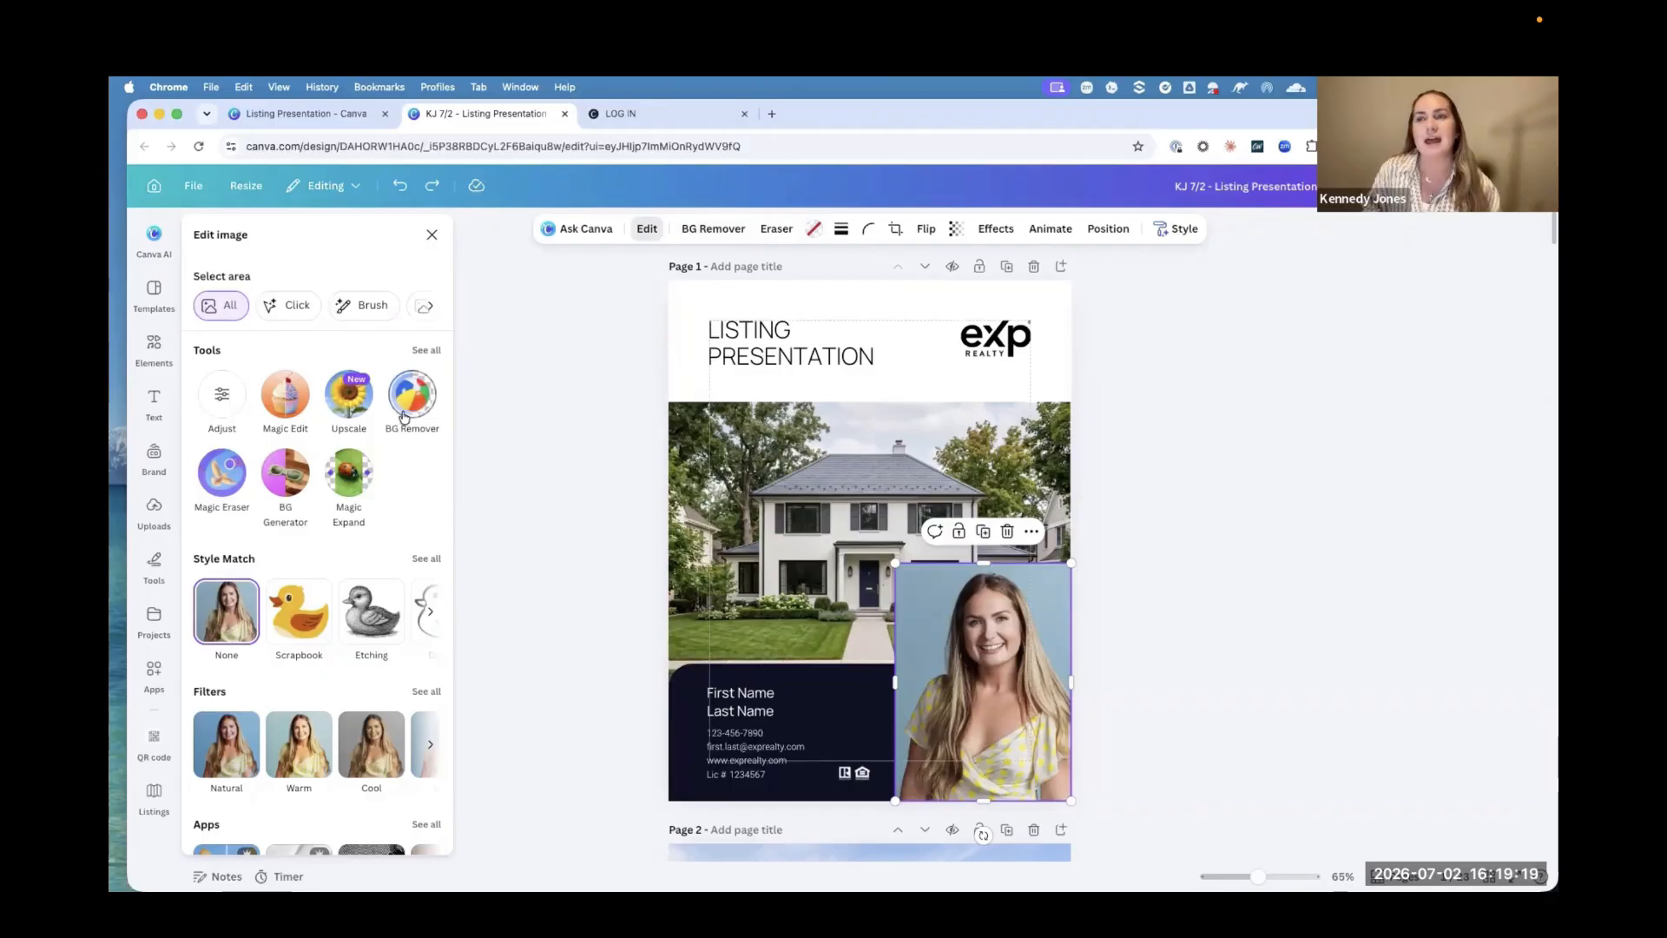
pyautogui.scroll(-3, 404, 416)
pyautogui.scroll(3, 405, 417)
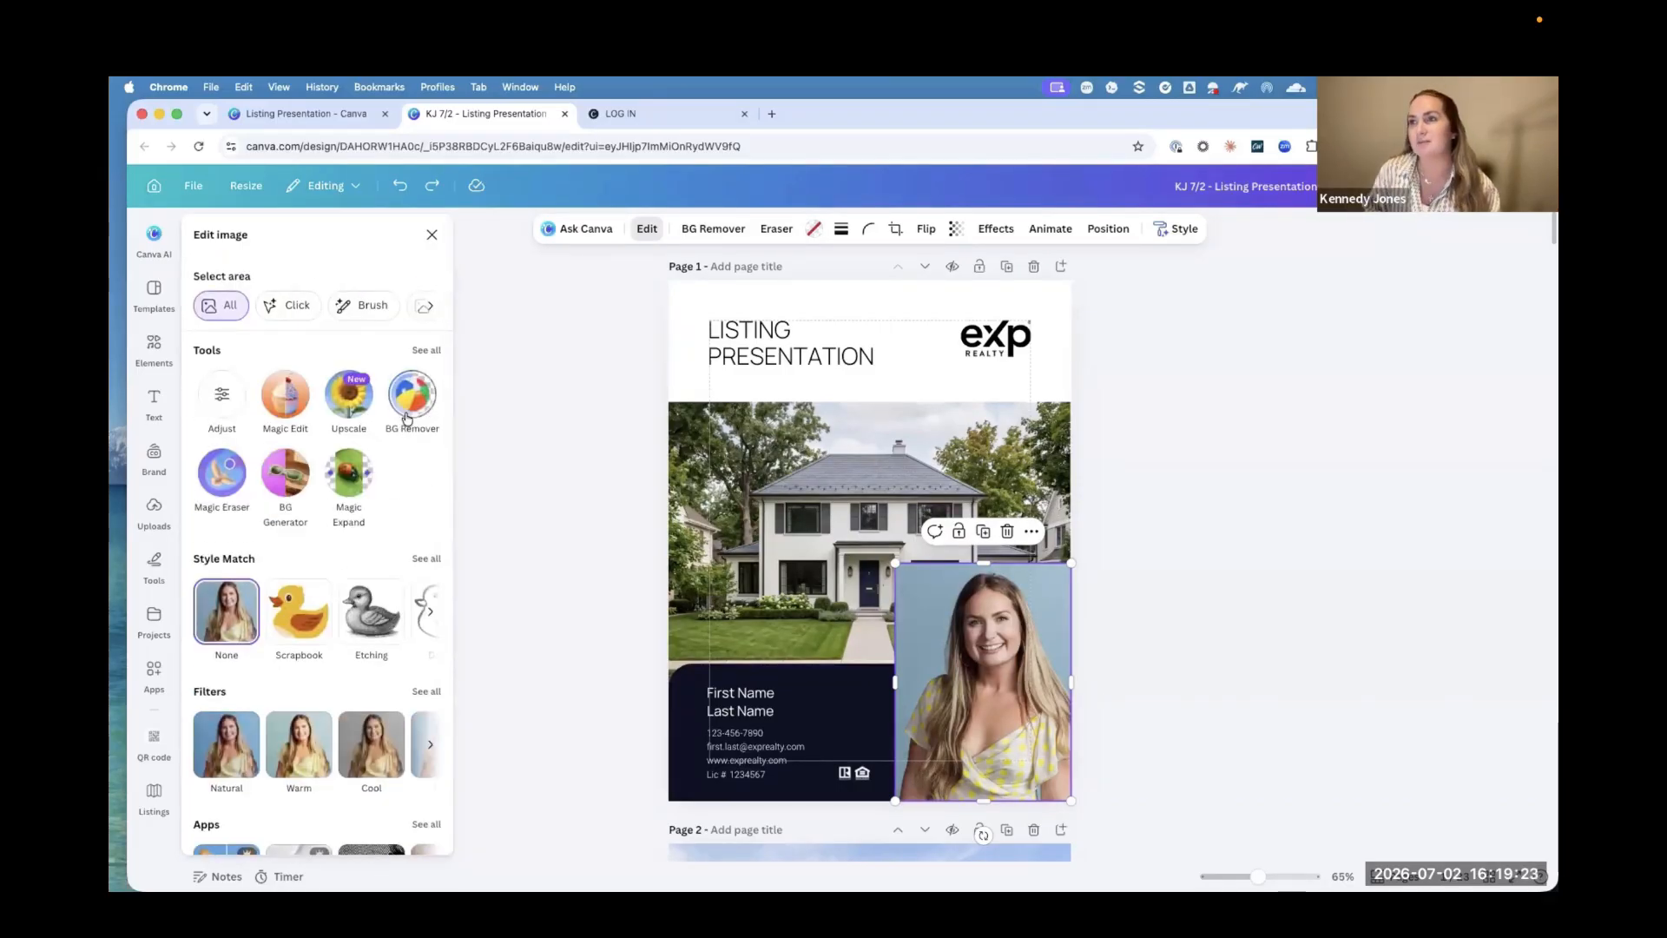
pyautogui.click(713, 232)
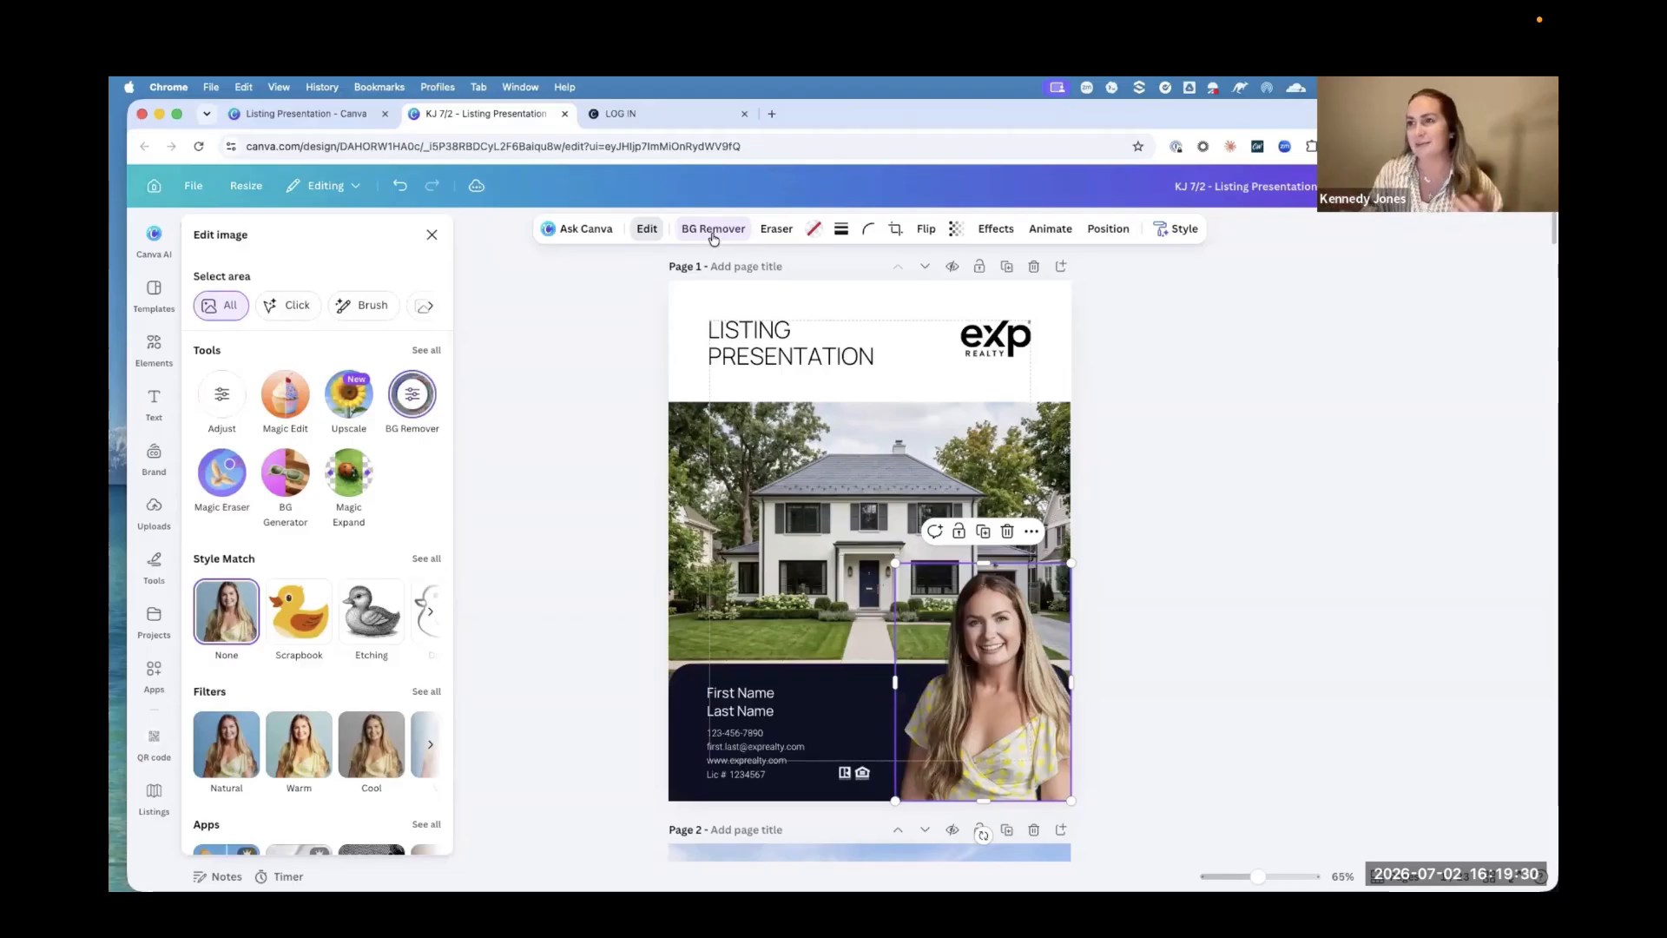
# Step: Examine the cover portrait up close and sharpen it with the Upscale tool
pyautogui.moveTo(1258, 876); pyautogui.dragTo(1290, 873)
pyautogui.scroll(-4, 1249, 813)
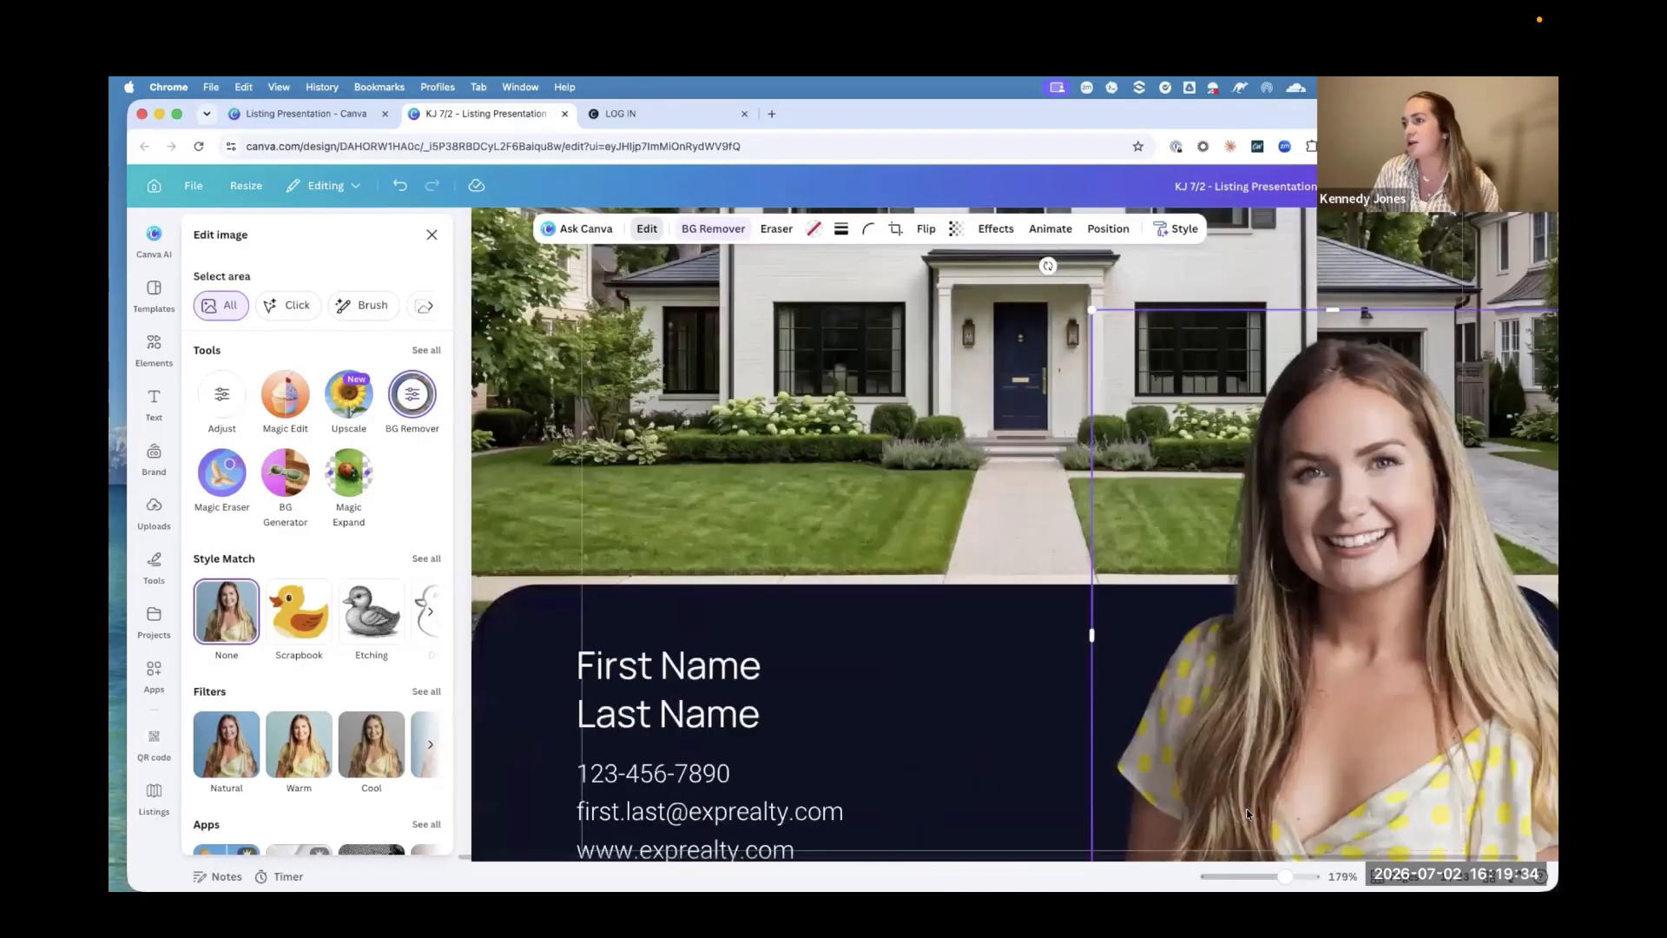
pyautogui.scroll(1, 1237, 812)
pyautogui.scroll(-1, 1237, 813)
pyautogui.scroll(1, 1237, 812)
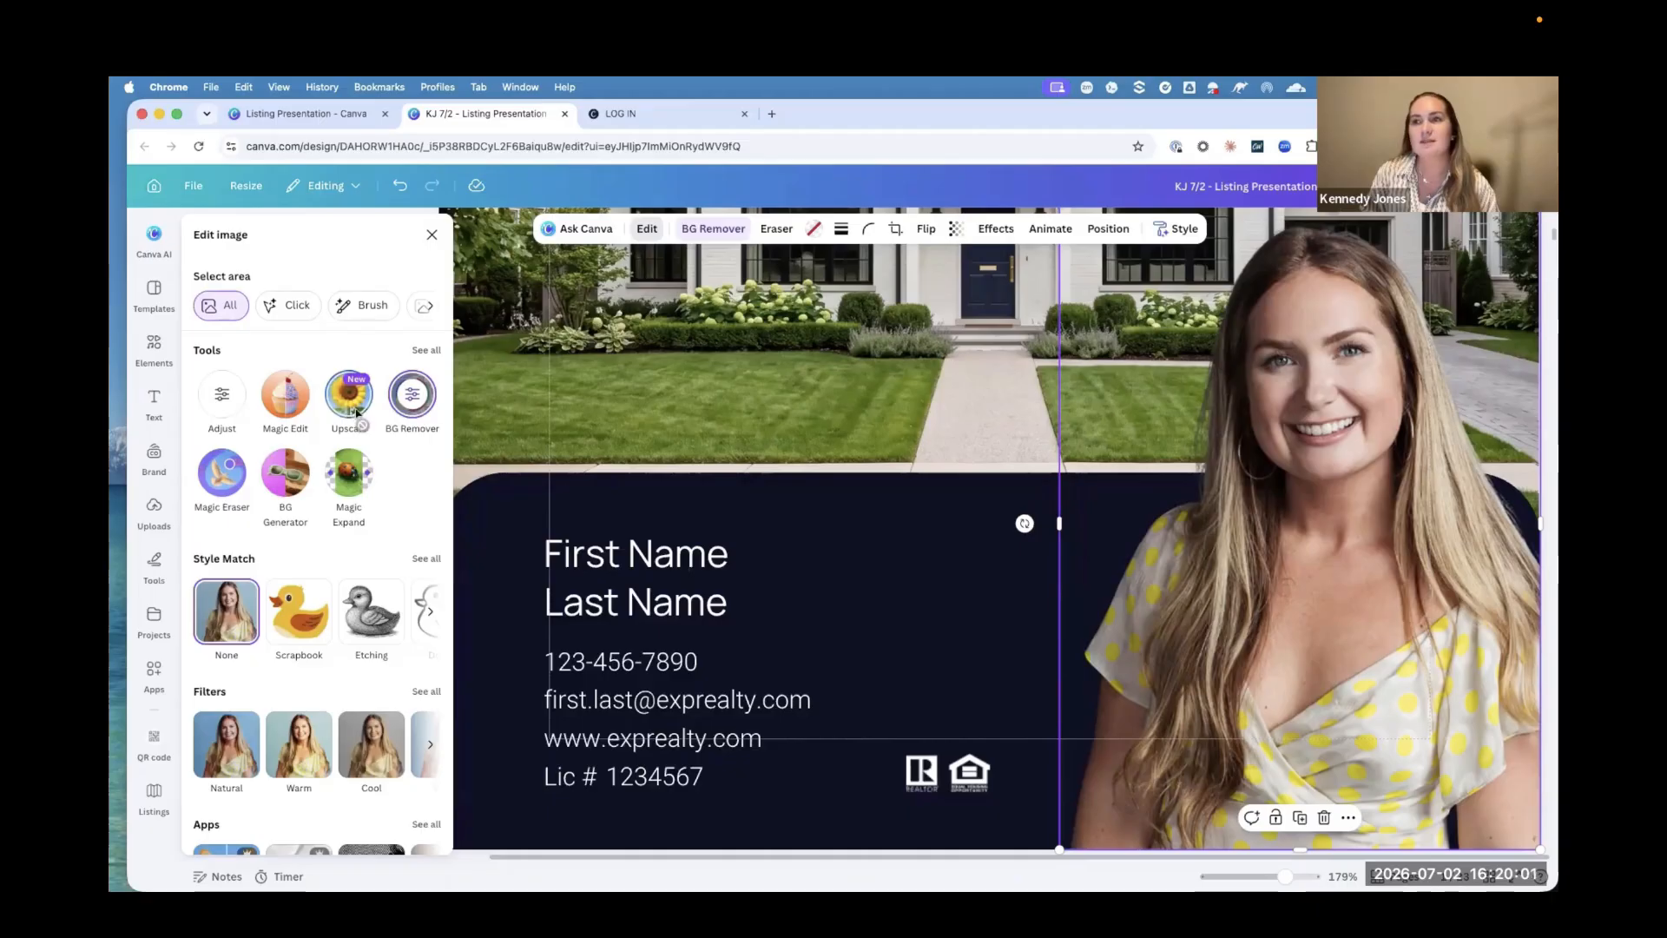
pyautogui.click(356, 413)
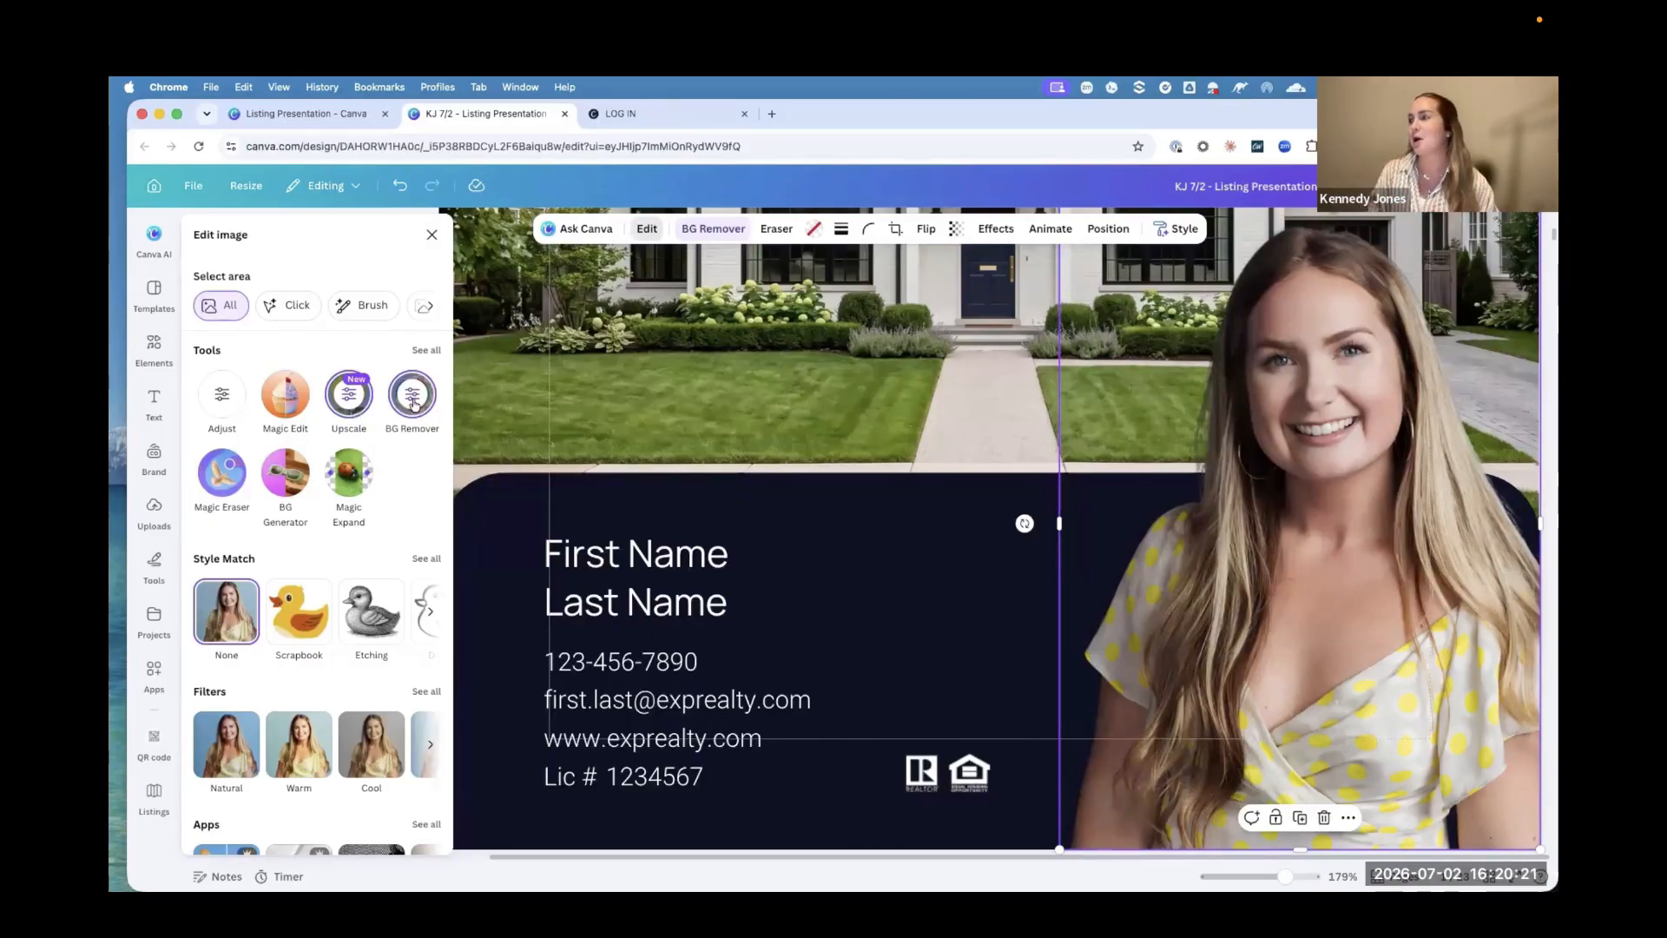
# Step: Compare the cover portrait with and without upscaling by undoing and redoing the change, ending with the upscale applied
pyautogui.click(395, 188)
pyautogui.click(432, 186)
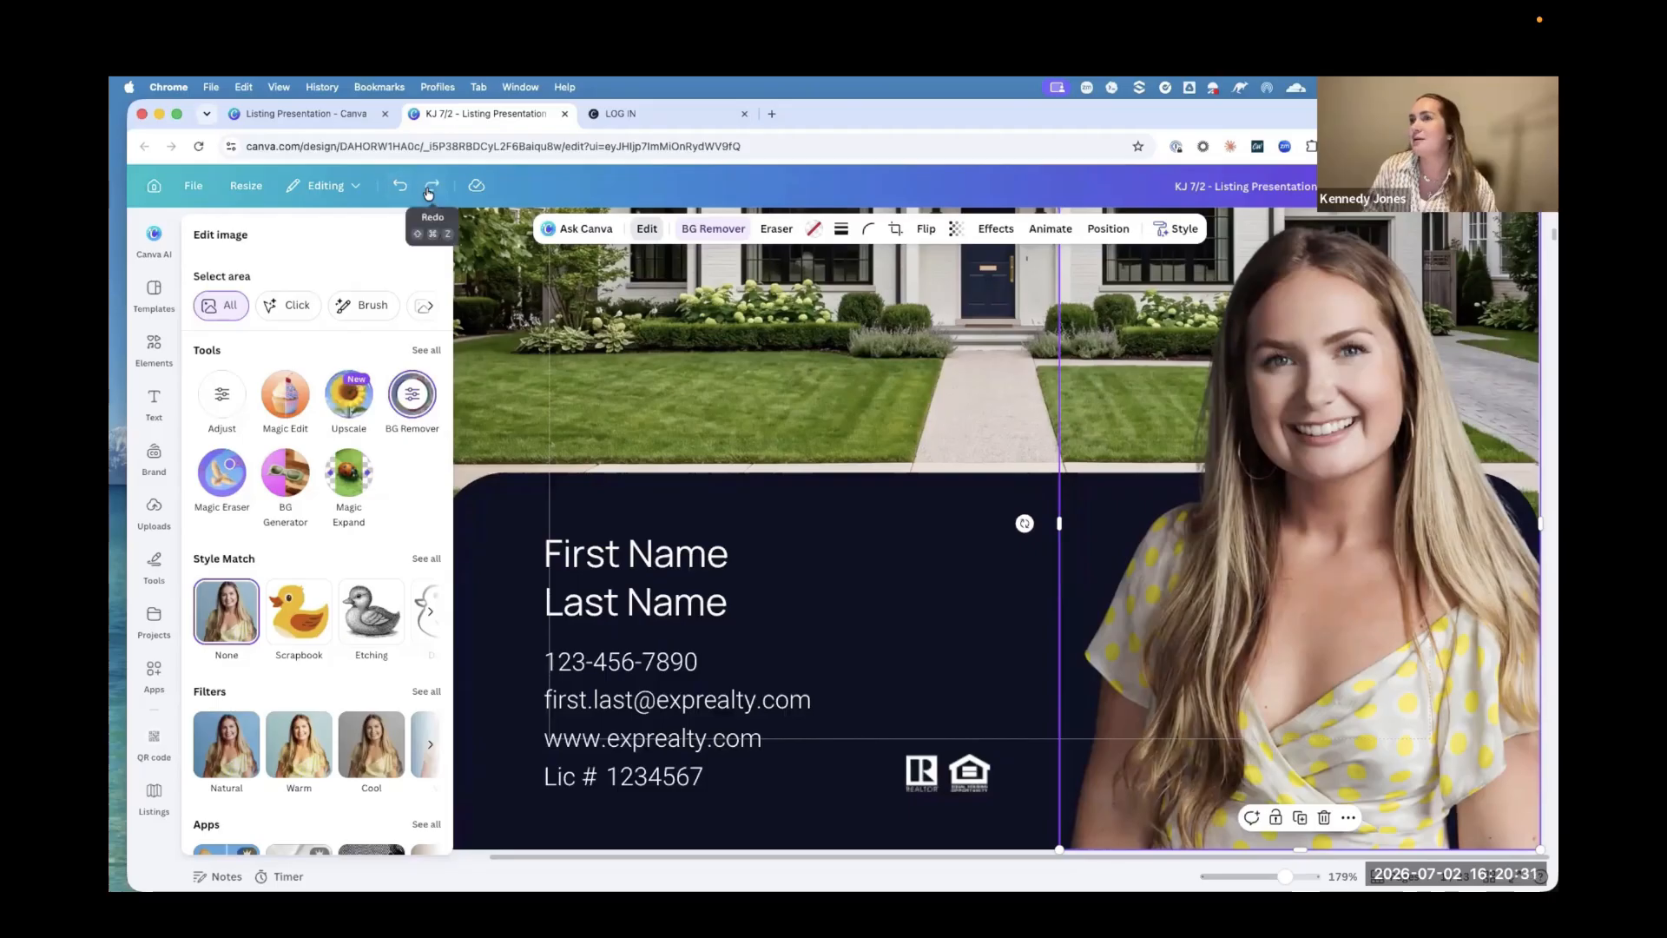
pyautogui.click(400, 194)
pyautogui.click(429, 190)
pyautogui.click(406, 193)
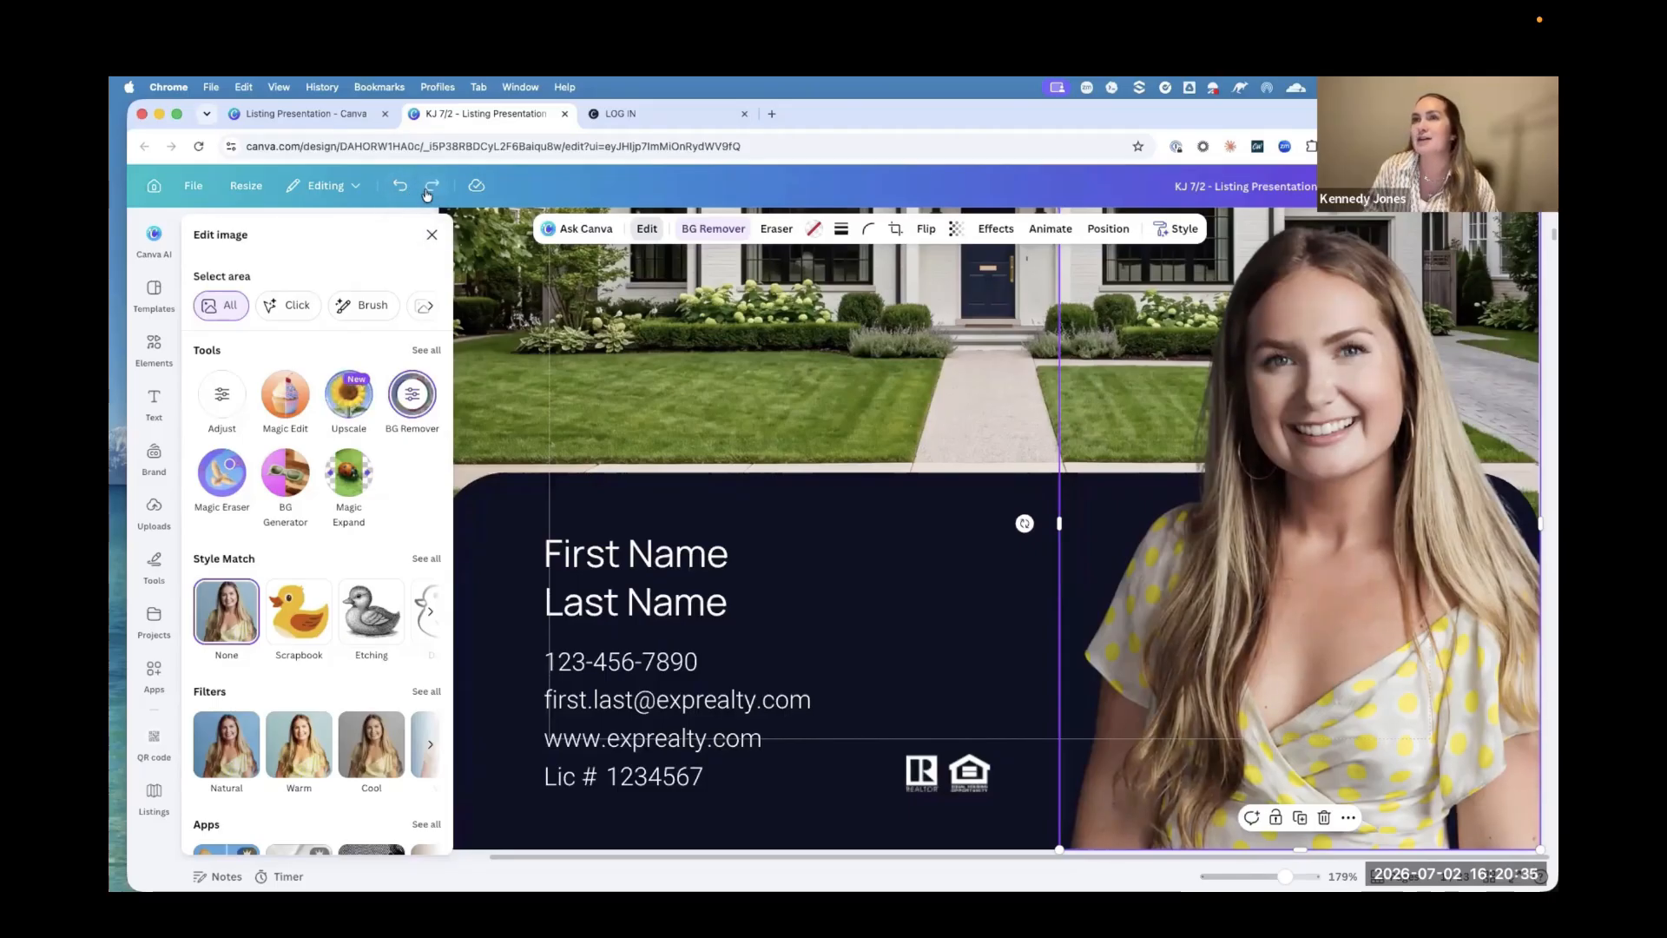
pyautogui.click(430, 190)
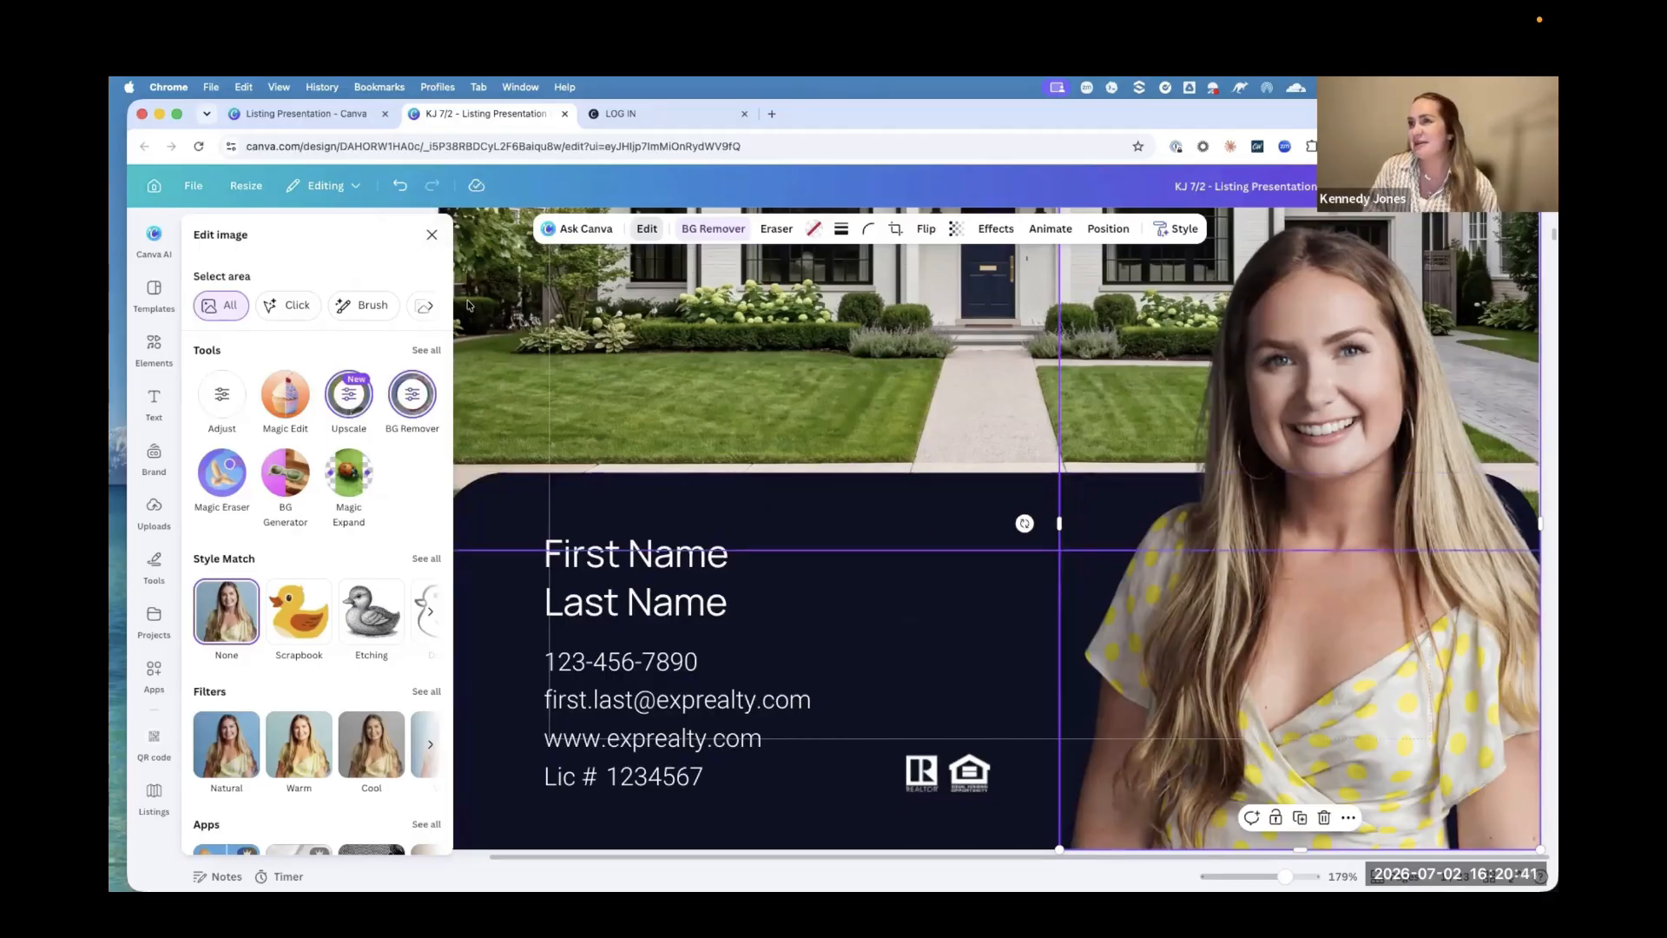
# Step: Leave the portrait's image editing options and open the cover's LISTING PRESENTATION title for text editing
pyautogui.press('Escape')
pyautogui.moveTo(1285, 876); pyautogui.dragTo(1265, 876)
pyautogui.click(1282, 689)
pyautogui.scroll(2, 1283, 688)
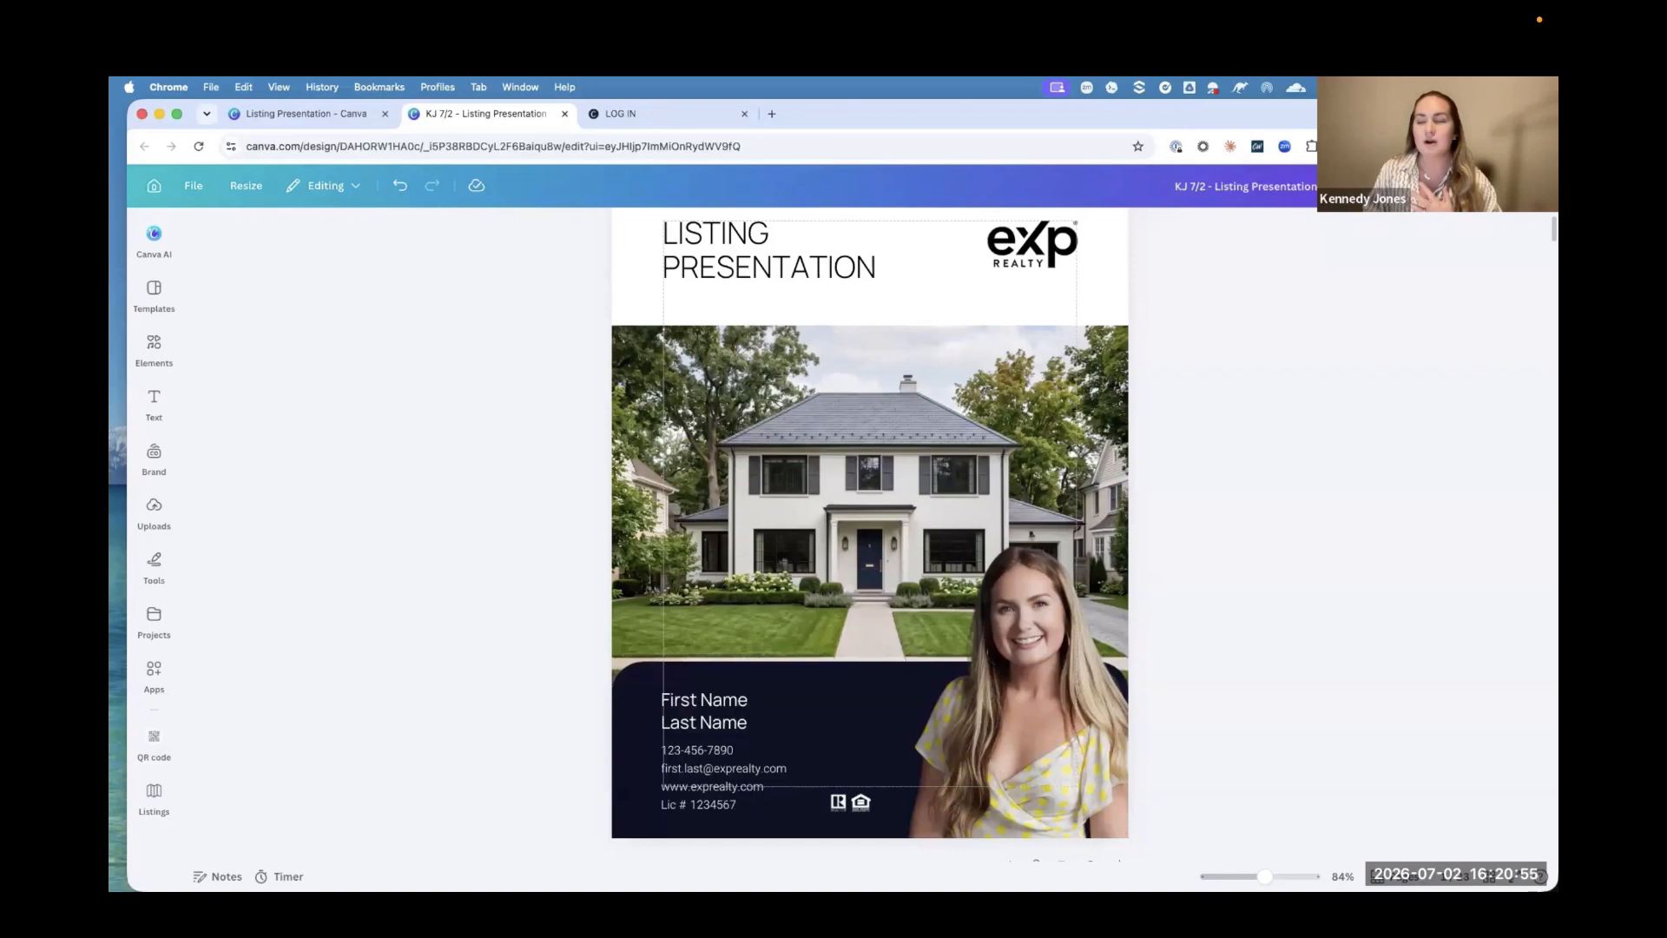
pyautogui.click(755, 281)
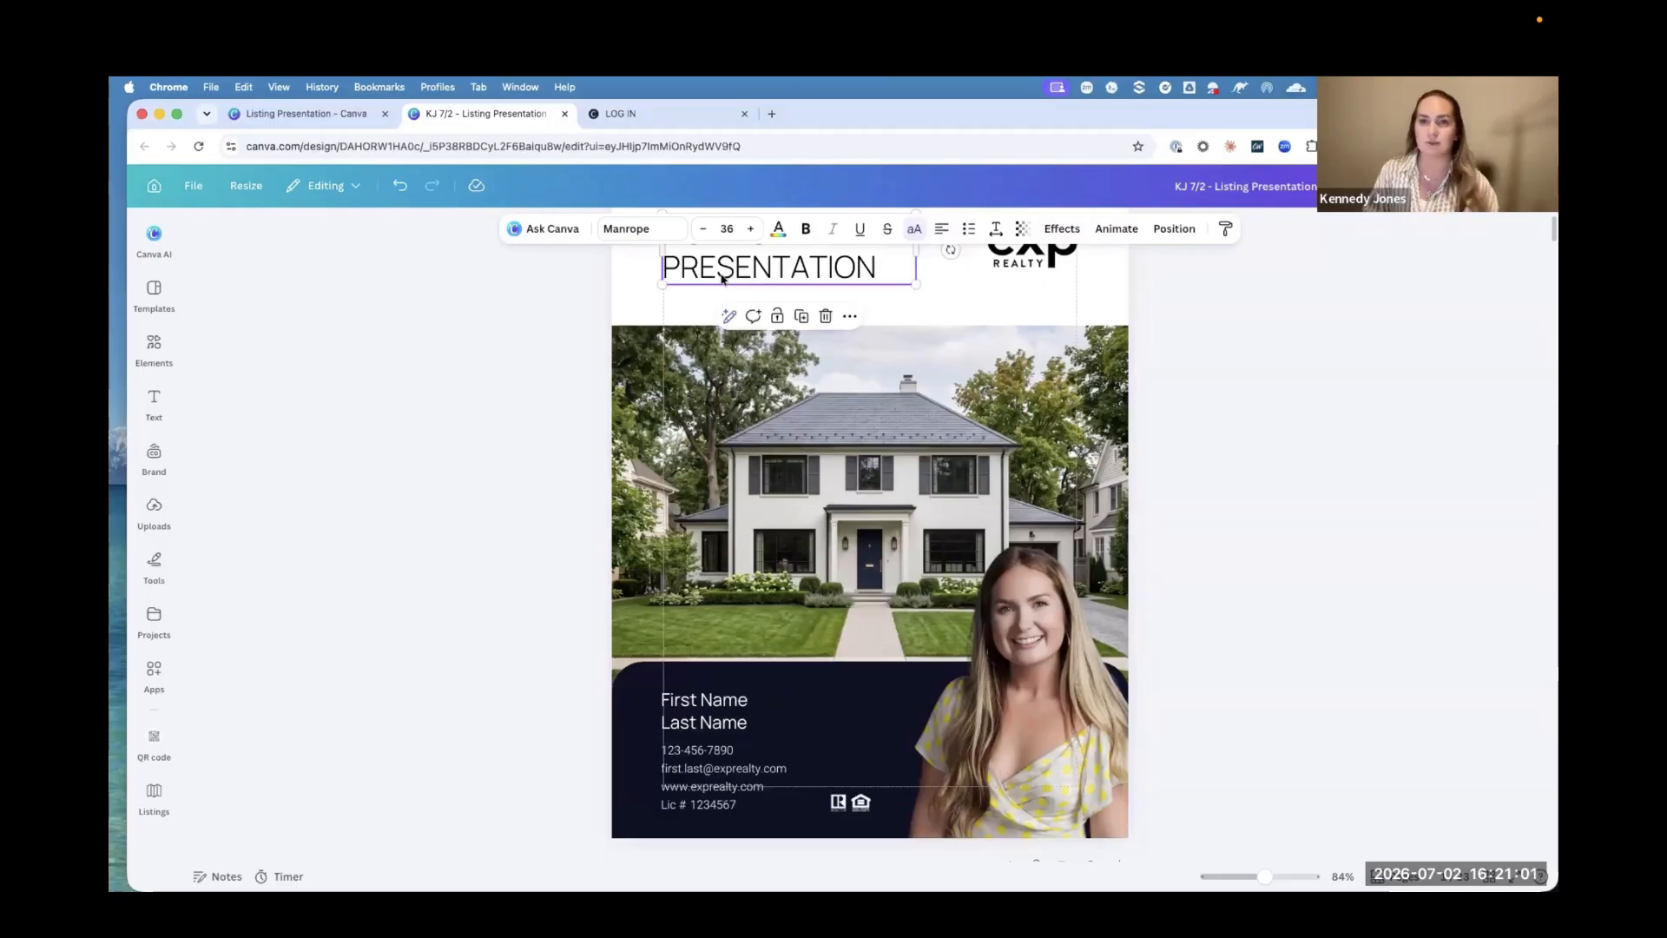
pyautogui.click(757, 273)
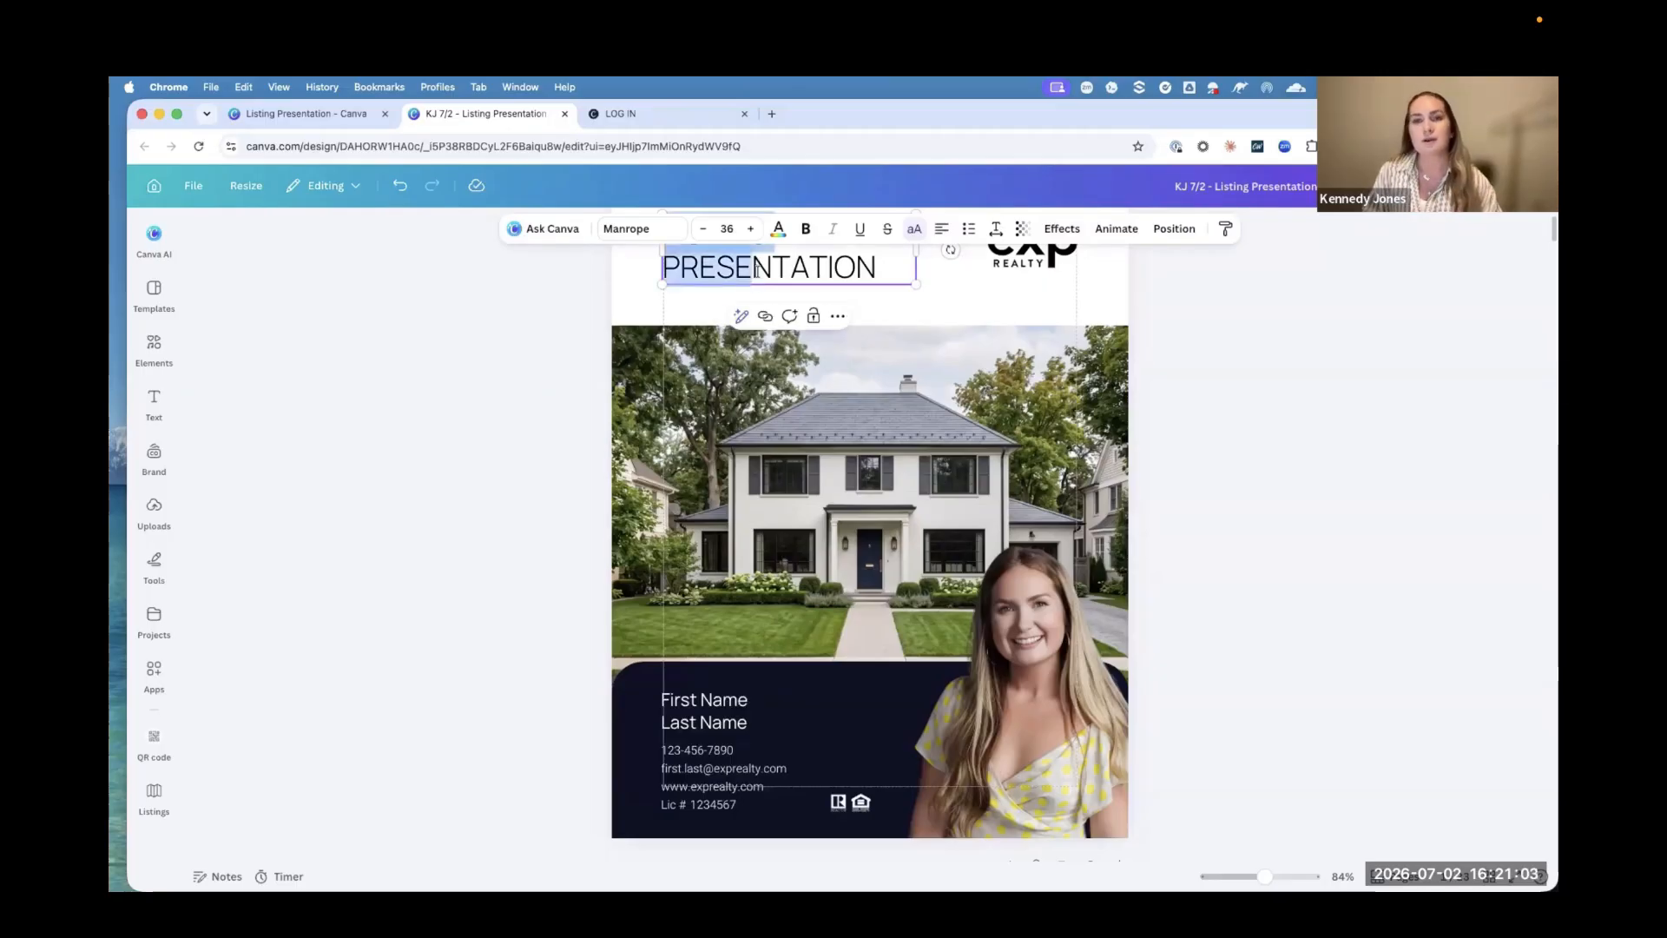
pyautogui.click(756, 270)
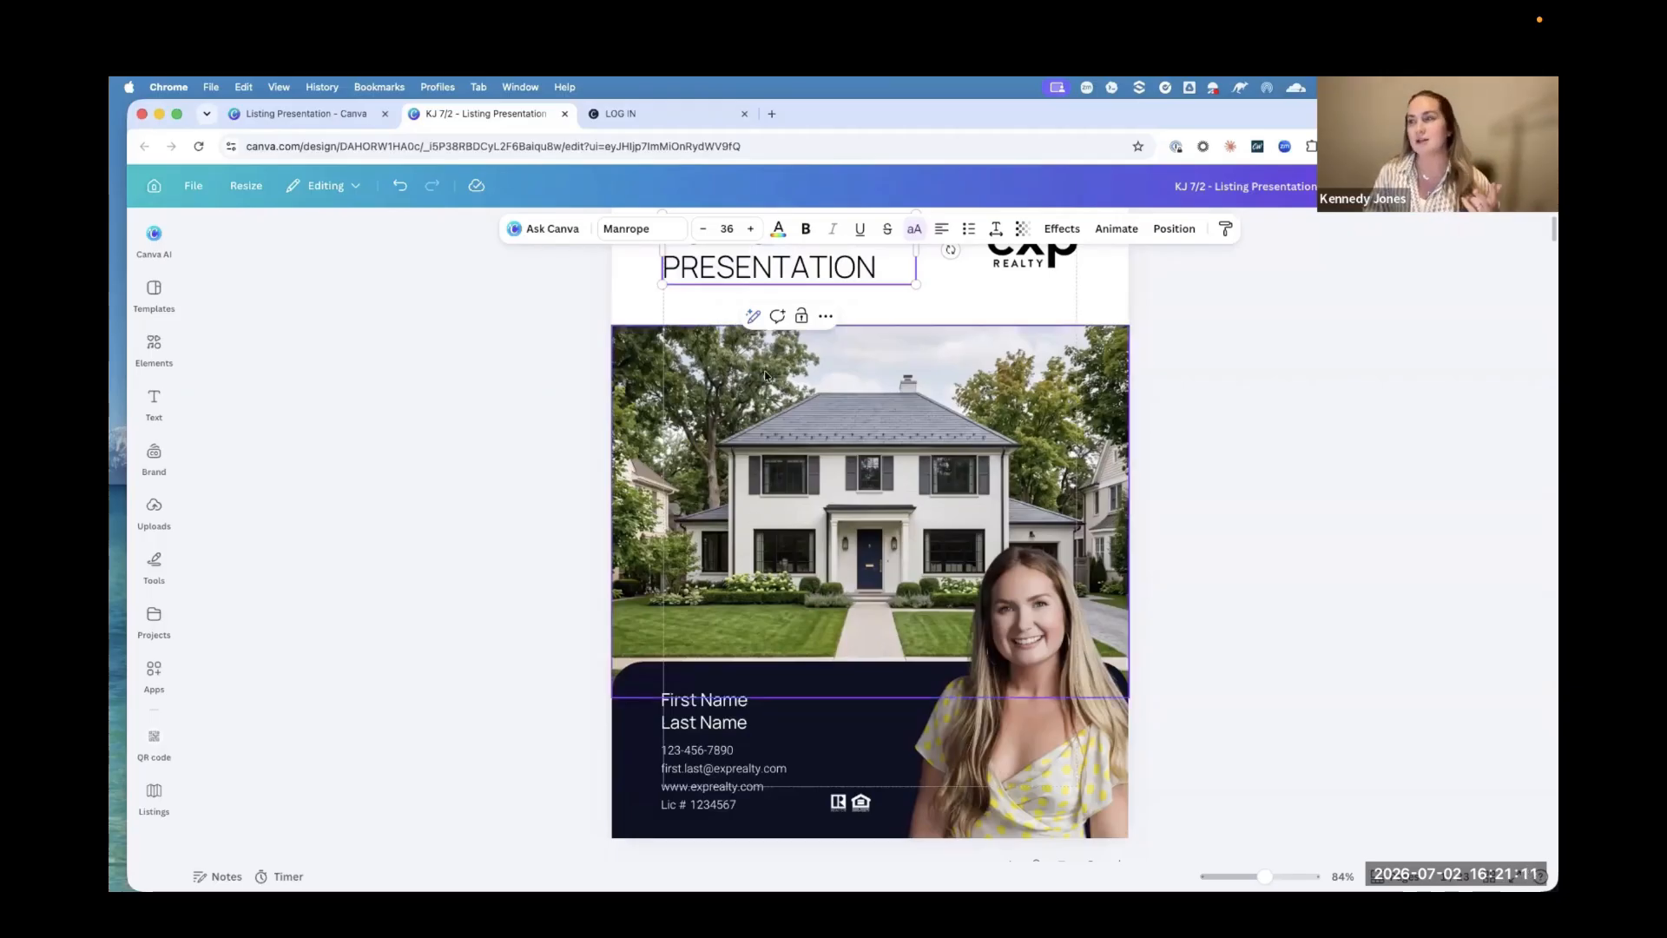
# Step: Replace the cover's First Name Last Name placeholder with the agent's first and last name on two lines
pyautogui.scroll(-2, 703, 612)
pyautogui.doubleClick(703, 611)
pyautogui.click(718, 595)
pyautogui.moveTo(747, 618); pyautogui.dragTo(658, 598)
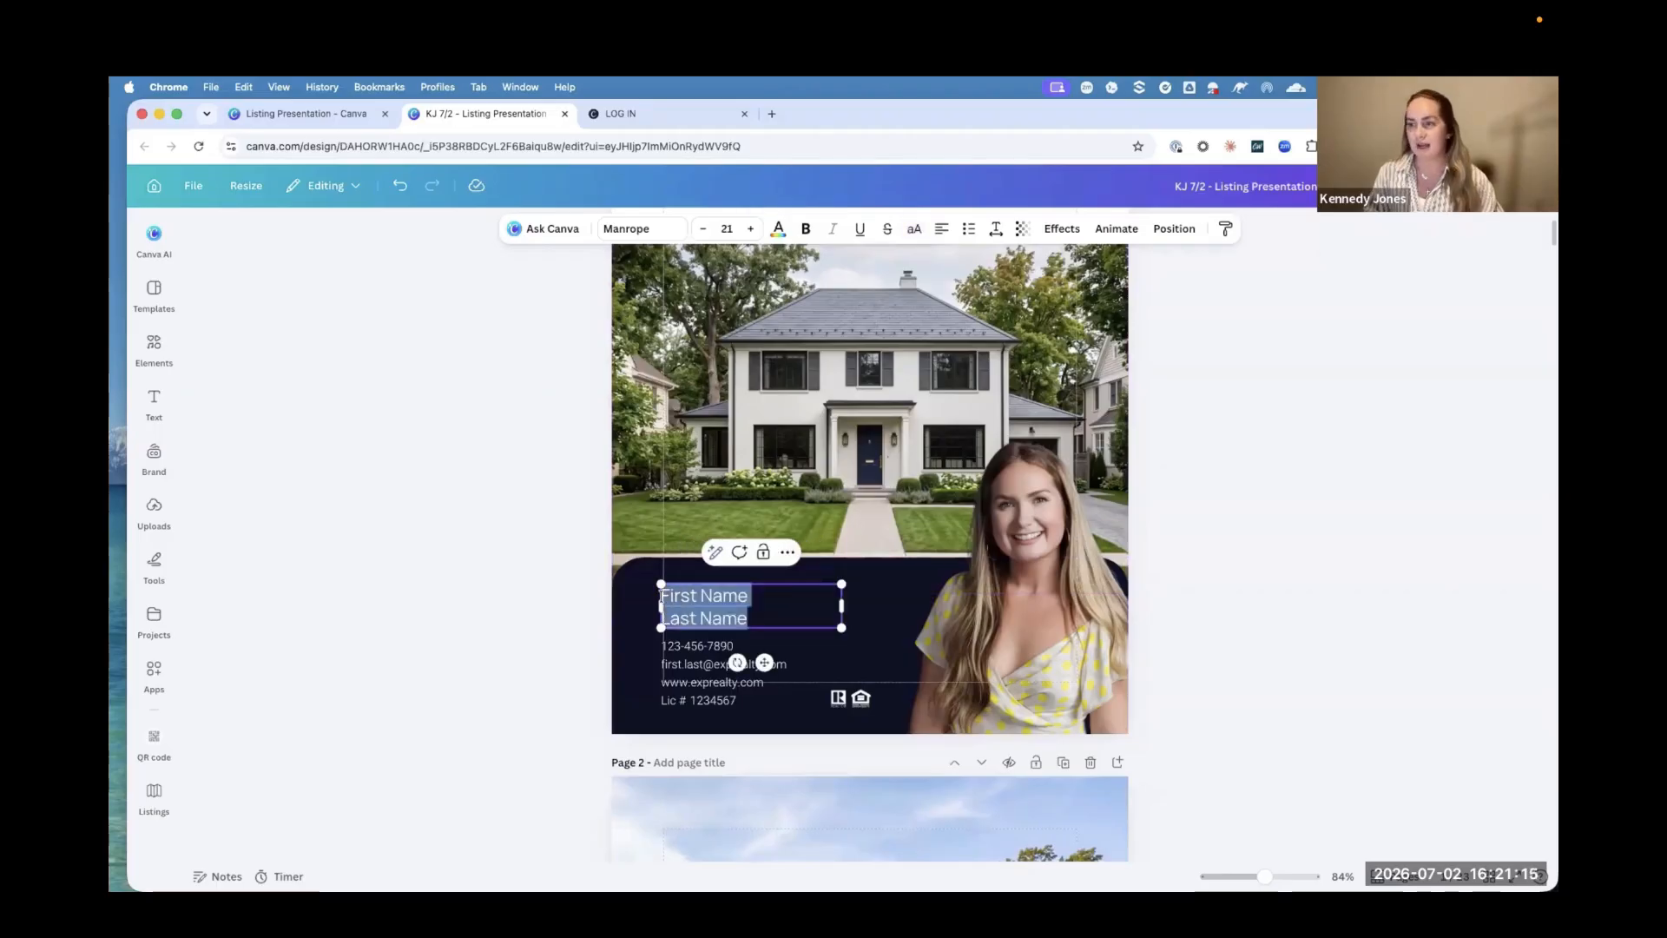
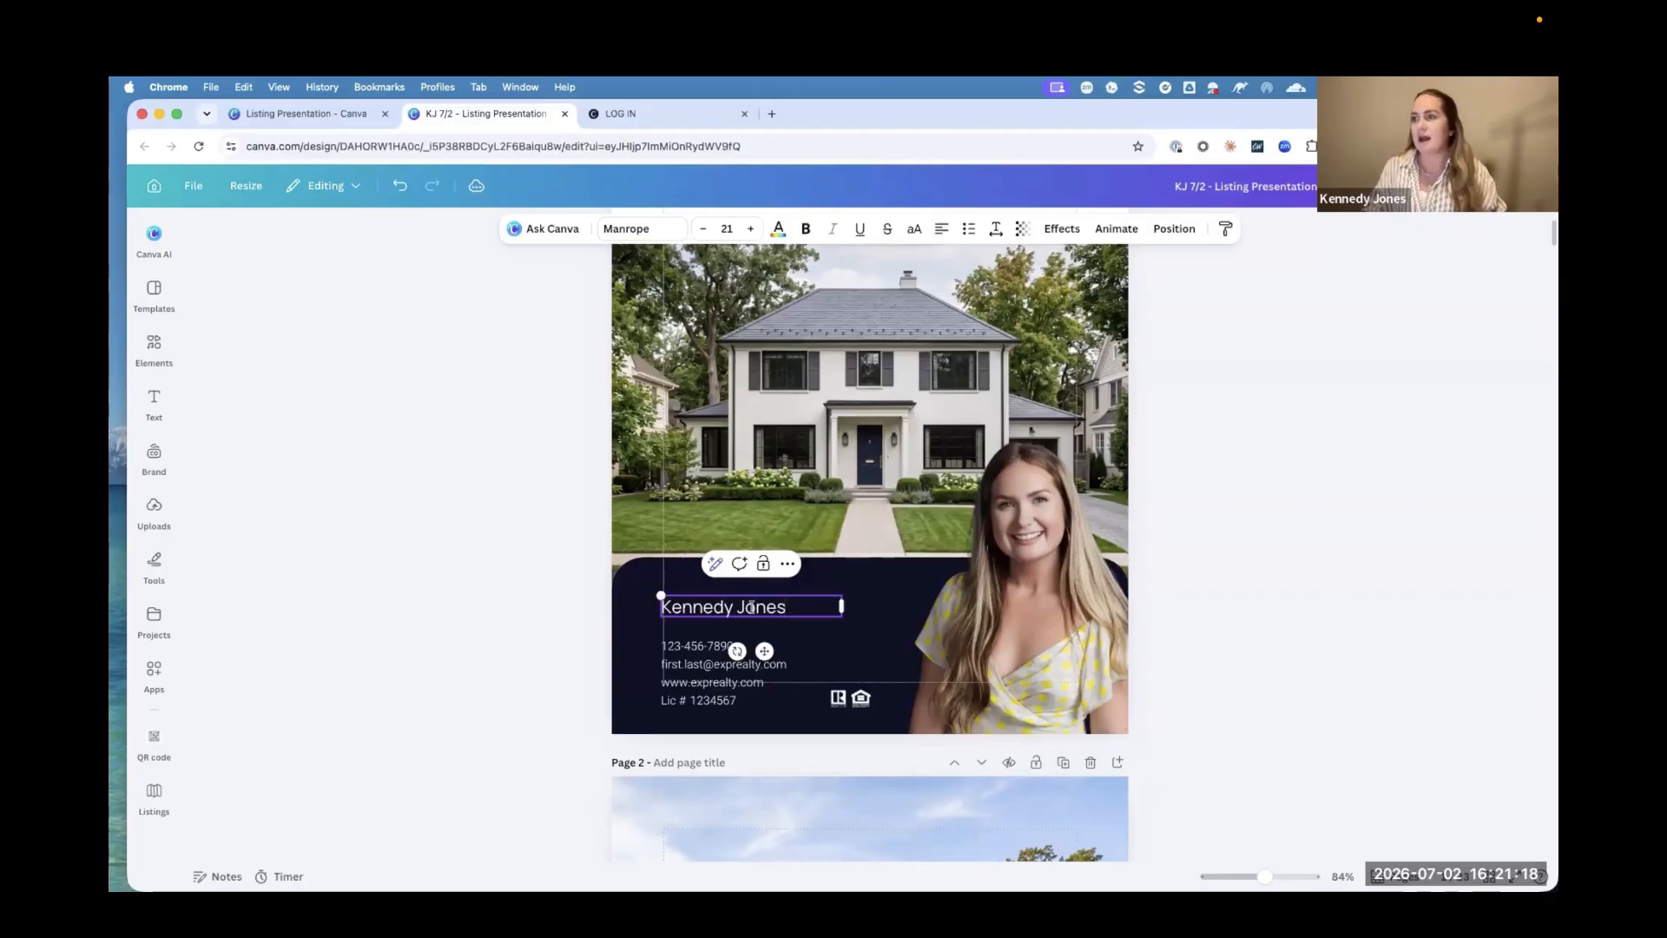
pyautogui.press('Escape')
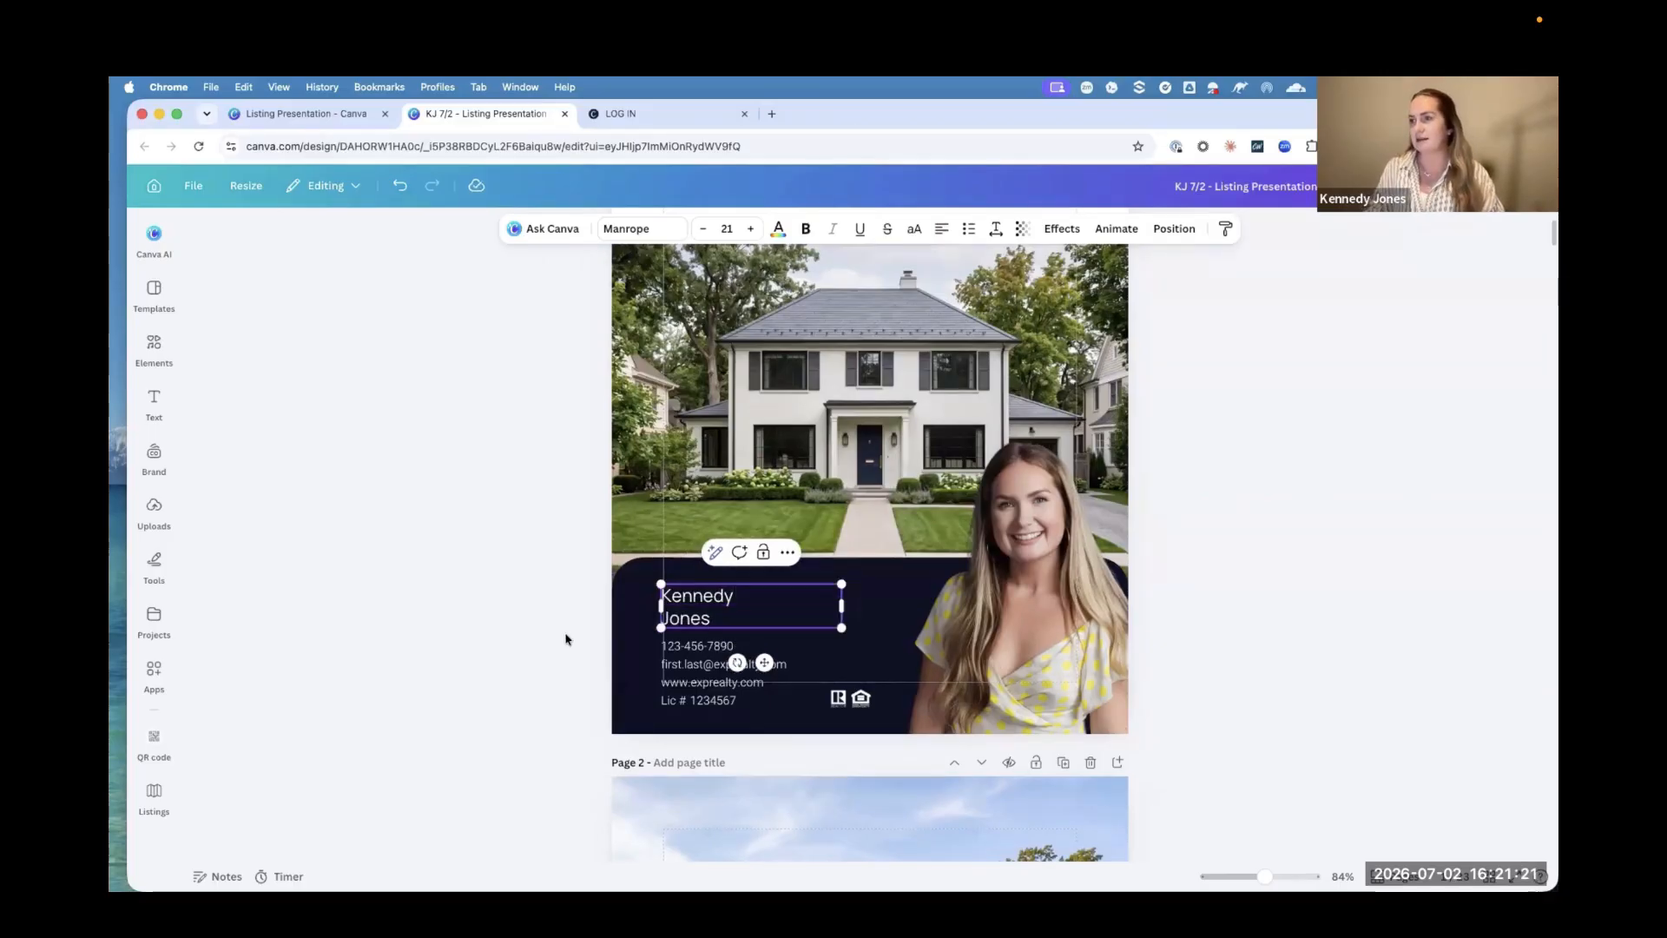
pyautogui.click(565, 640)
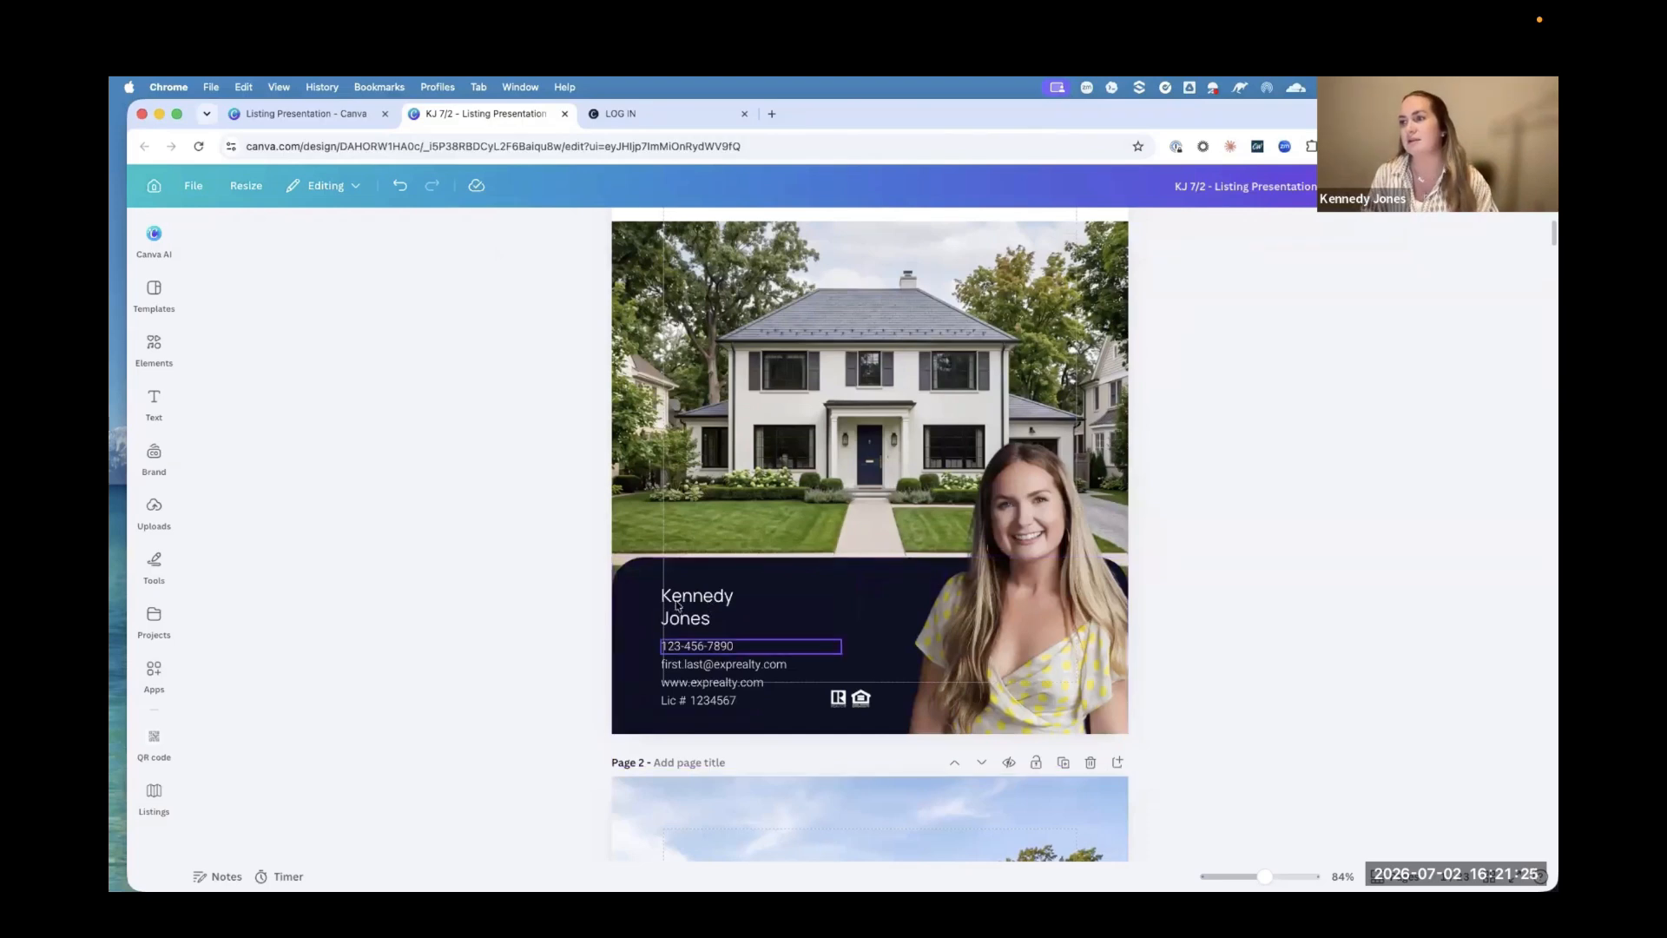
# Step: Replace the first.last part of the cover's e-mail placeholder with the agent's first name, keeping the exprealty.com domain
pyautogui.scroll(1, 682, 660)
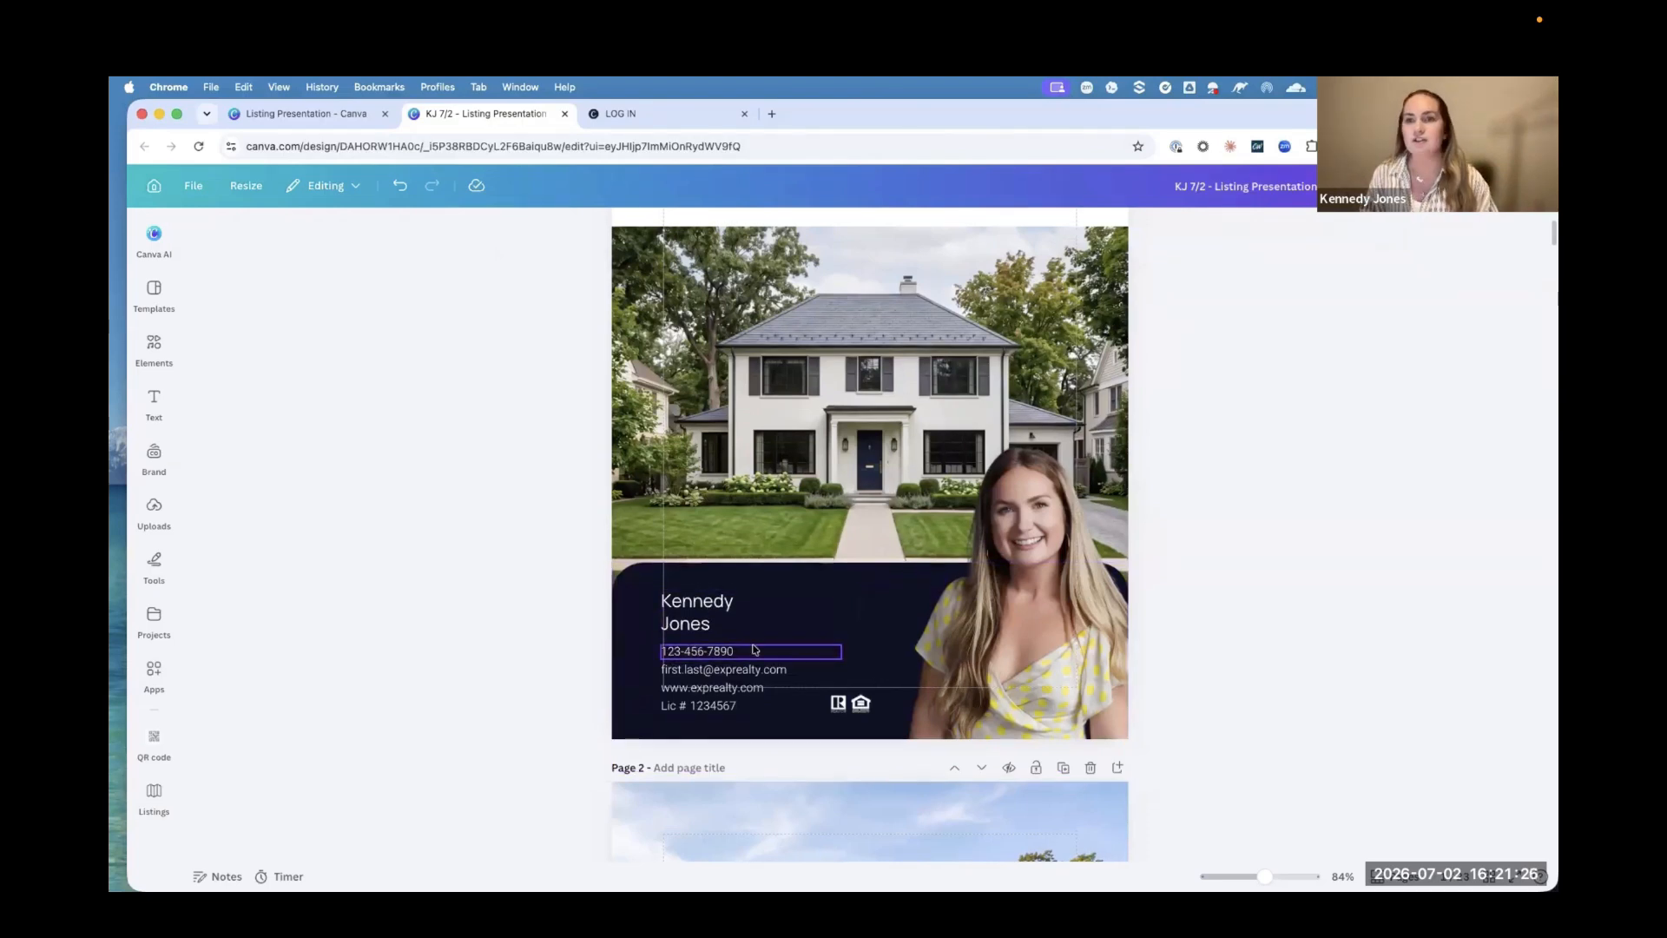
pyautogui.click(695, 672)
pyautogui.scroll(1, 696, 673)
pyautogui.click(699, 674)
pyautogui.click(702, 679)
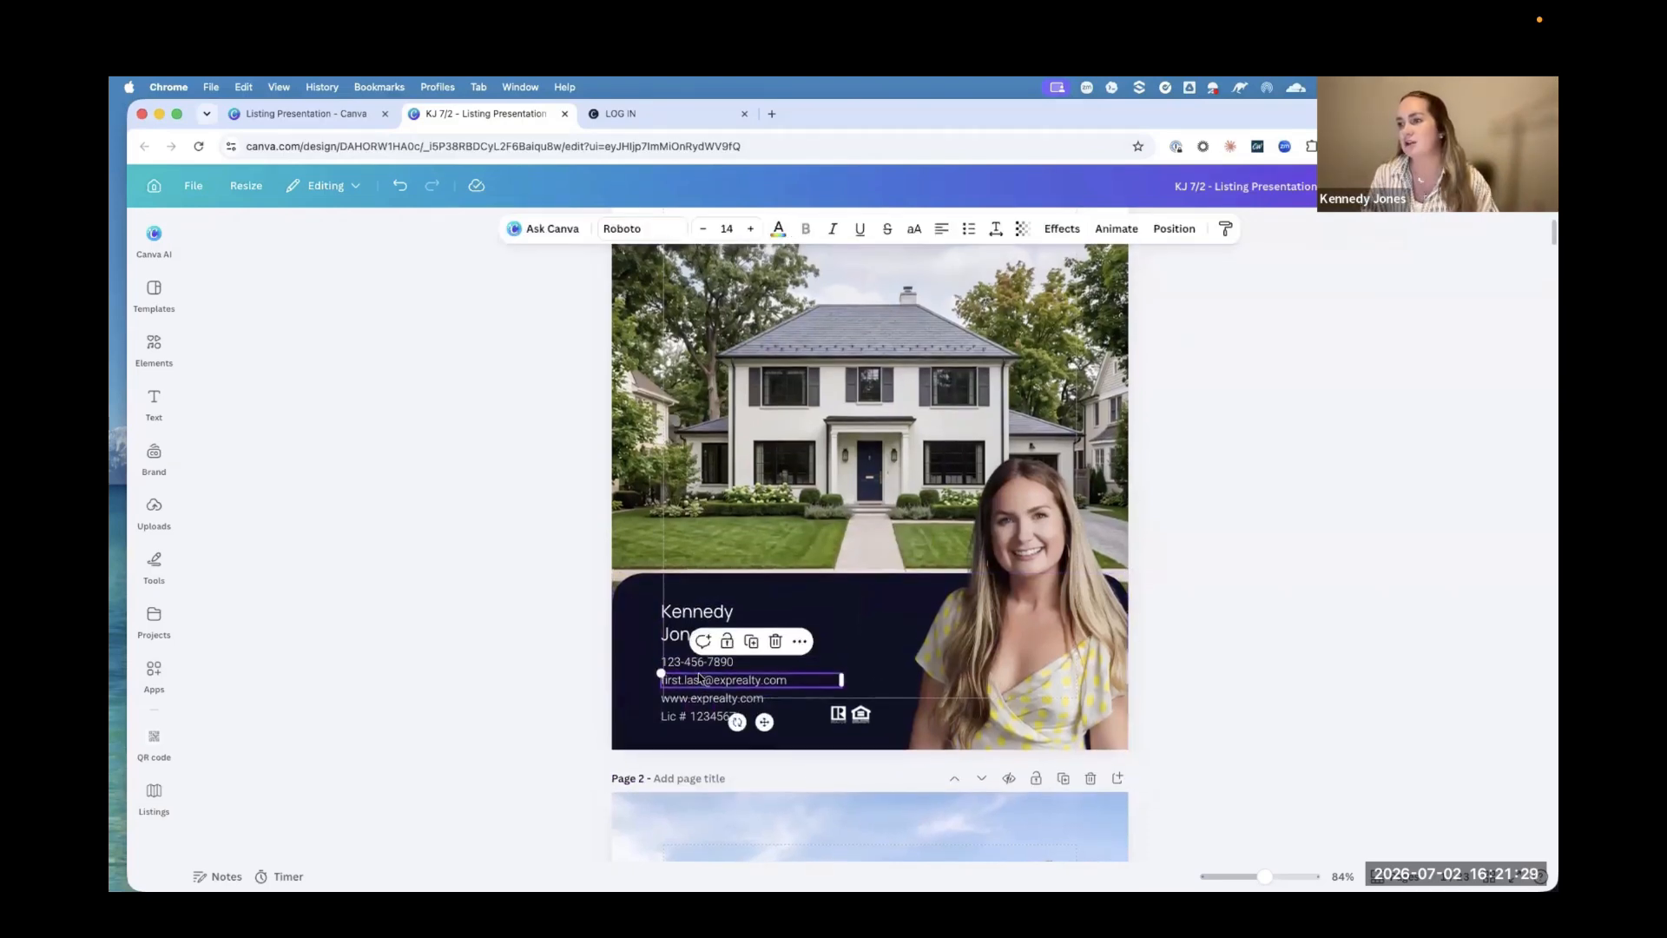
pyautogui.scroll(1, 704, 682)
pyautogui.click(706, 685)
pyautogui.click(707, 688)
pyautogui.click(705, 687)
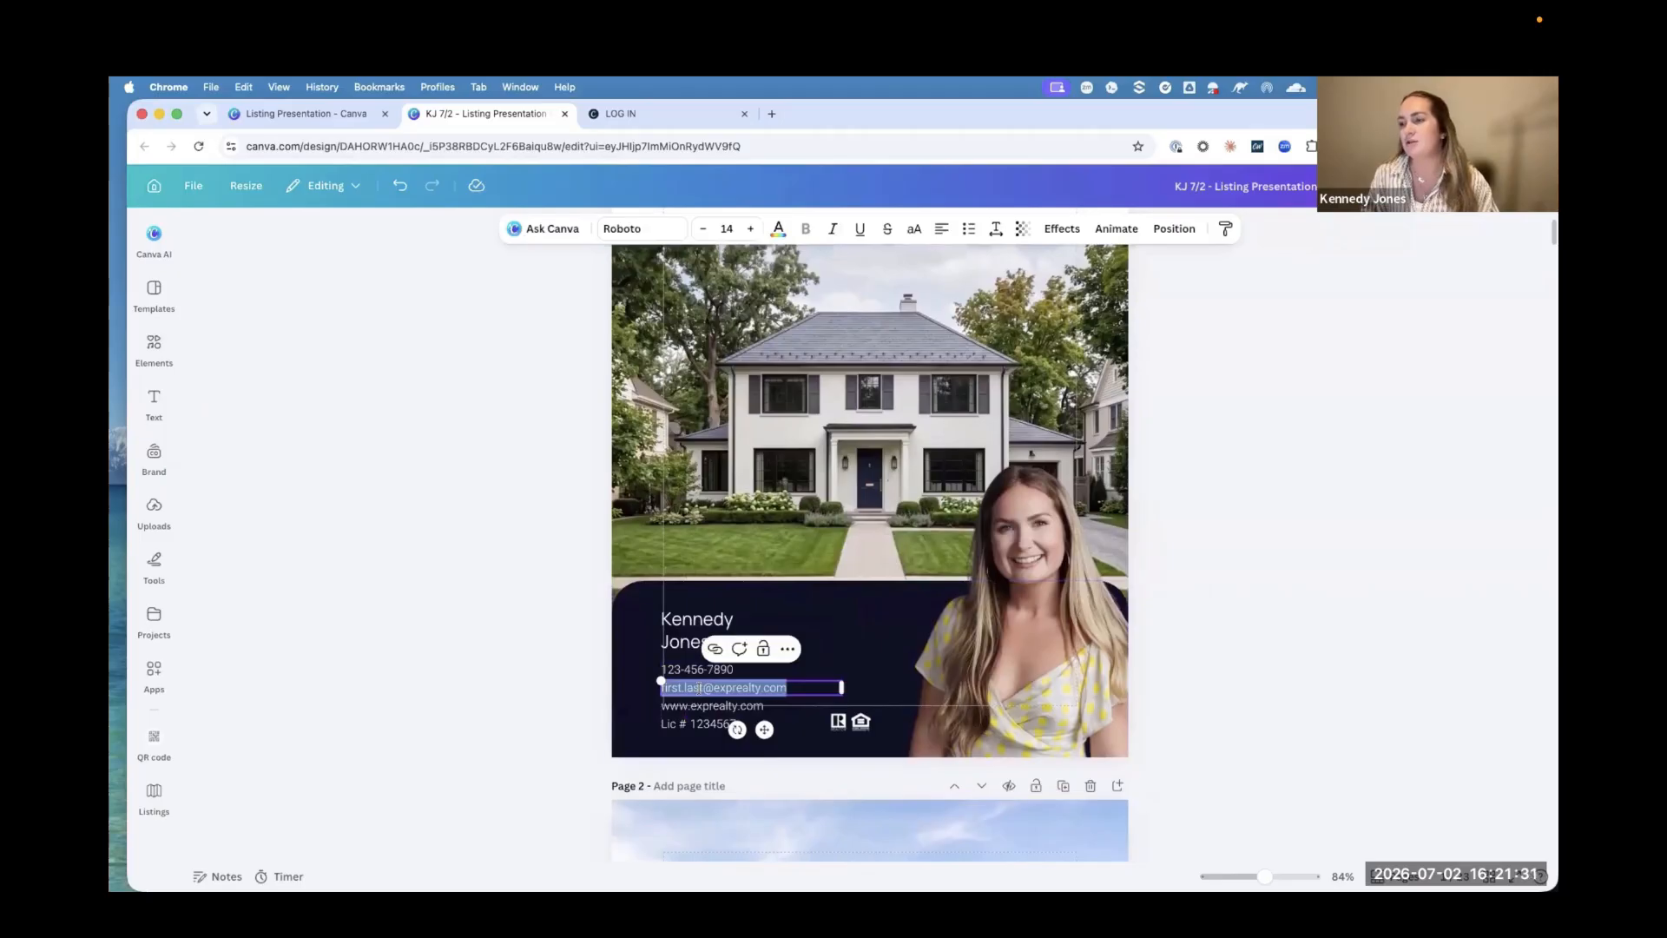
pyautogui.click(701, 688)
pyautogui.moveTo(701, 688); pyautogui.dragTo(658, 688)
pyautogui.press('BackSpace')
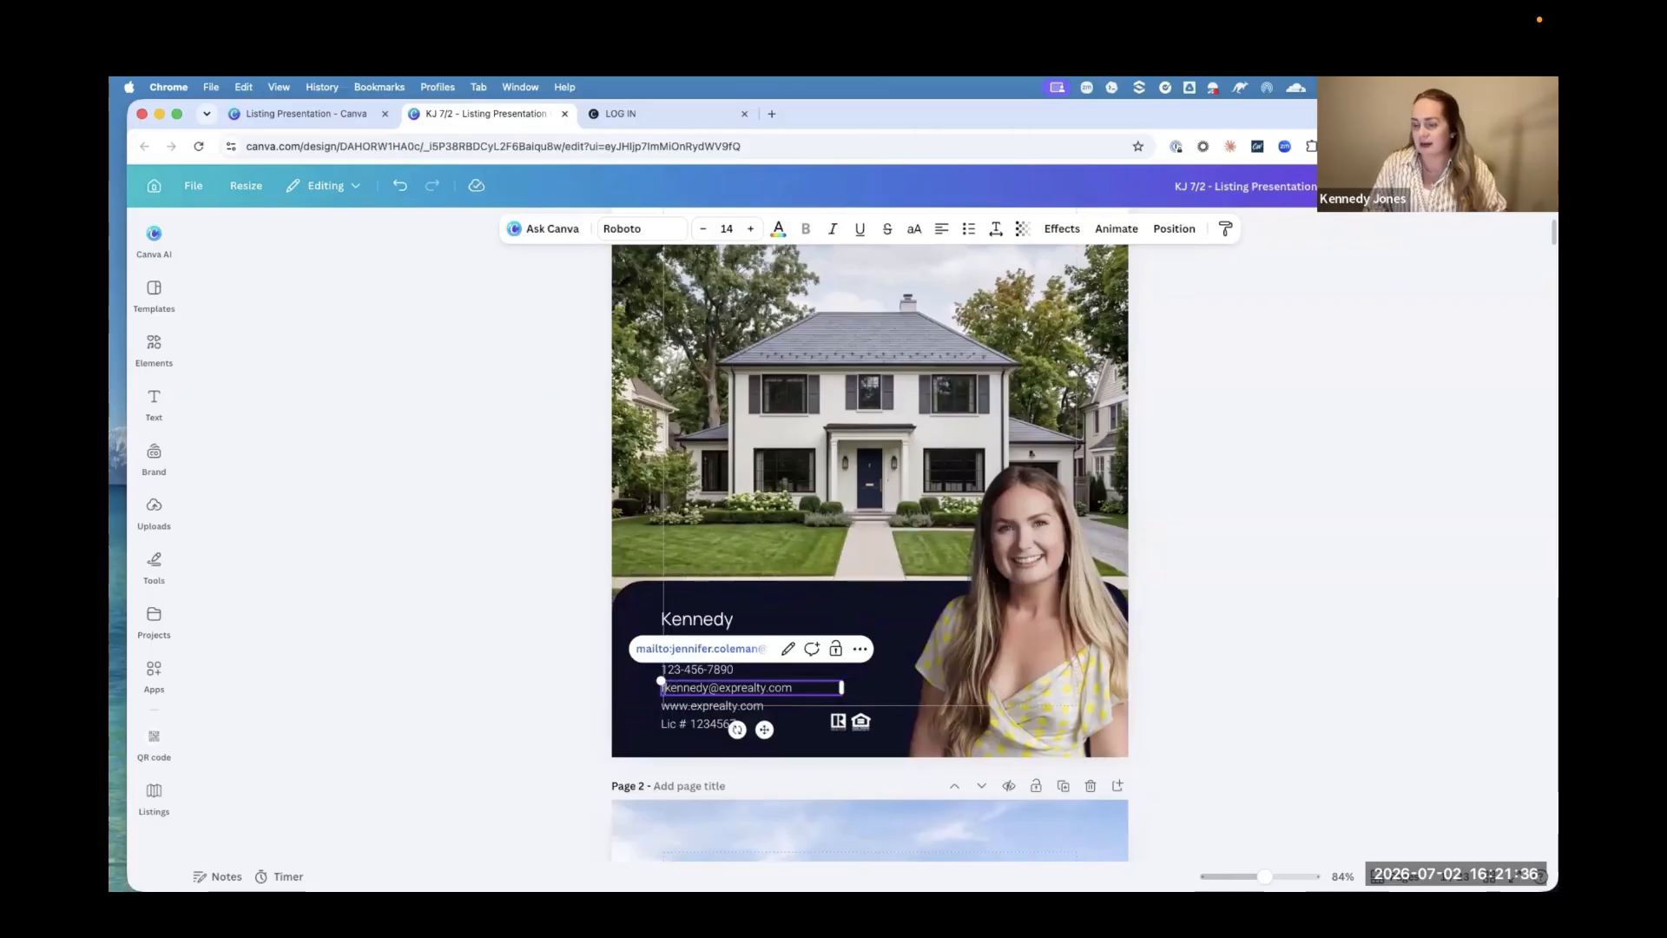
pyautogui.click(424, 685)
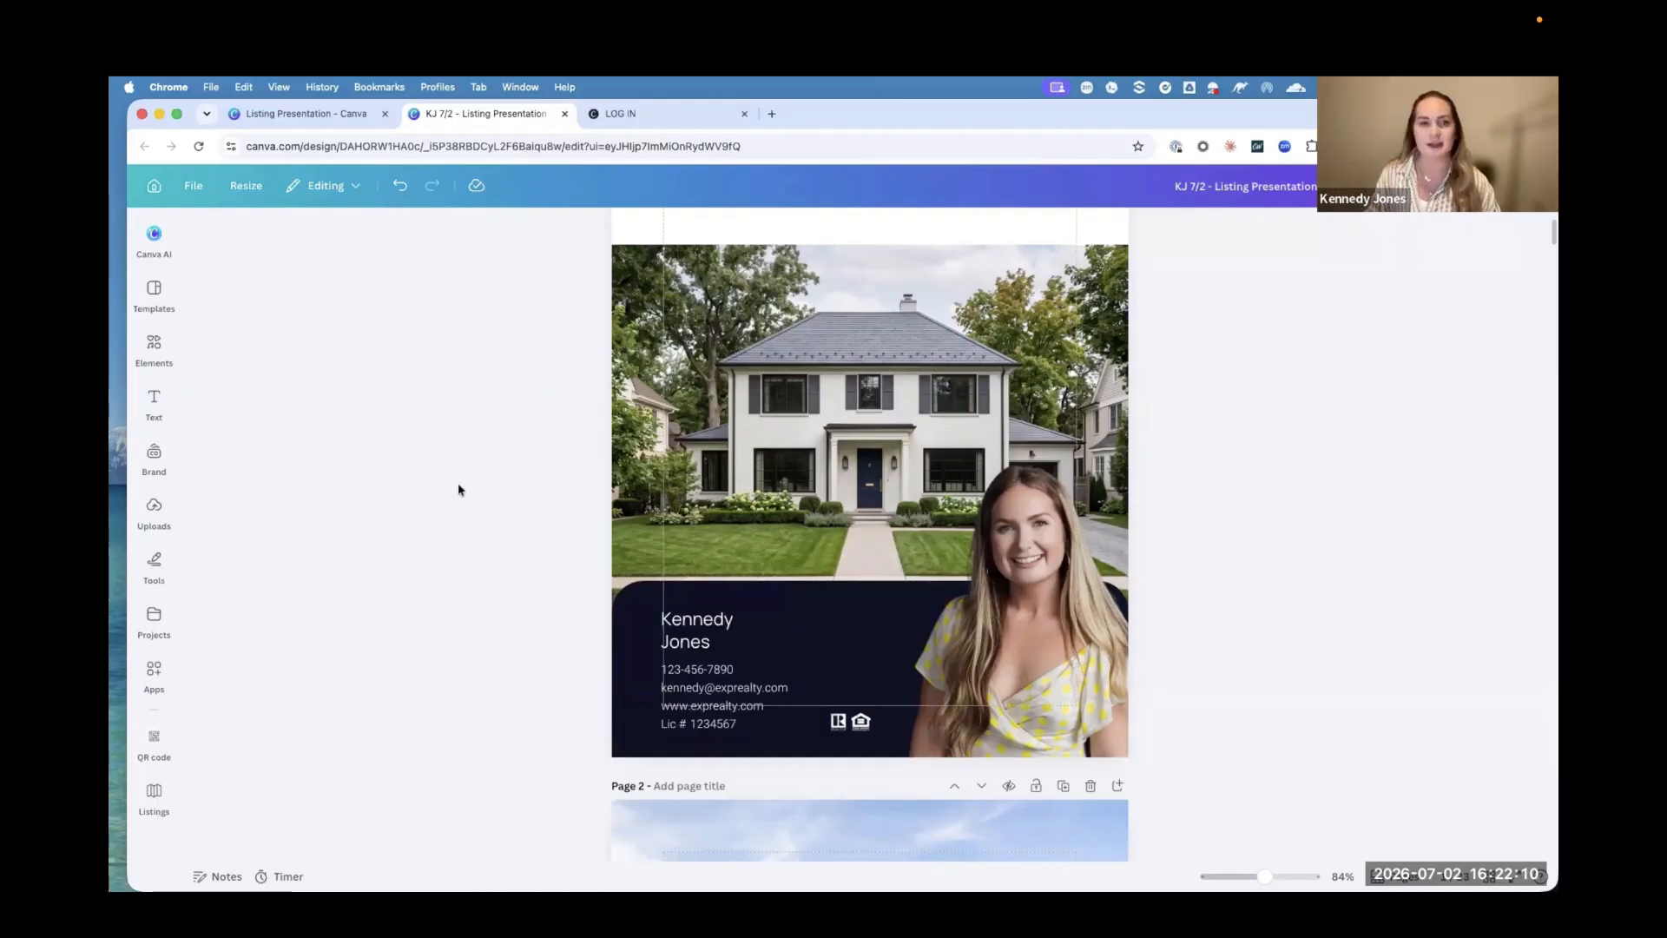
# Step: Look through the My Professional History, career timeline and My Signature Approach pages that follow the cover
pyautogui.scroll(-5, 459, 490)
pyautogui.scroll(-8, 458, 489)
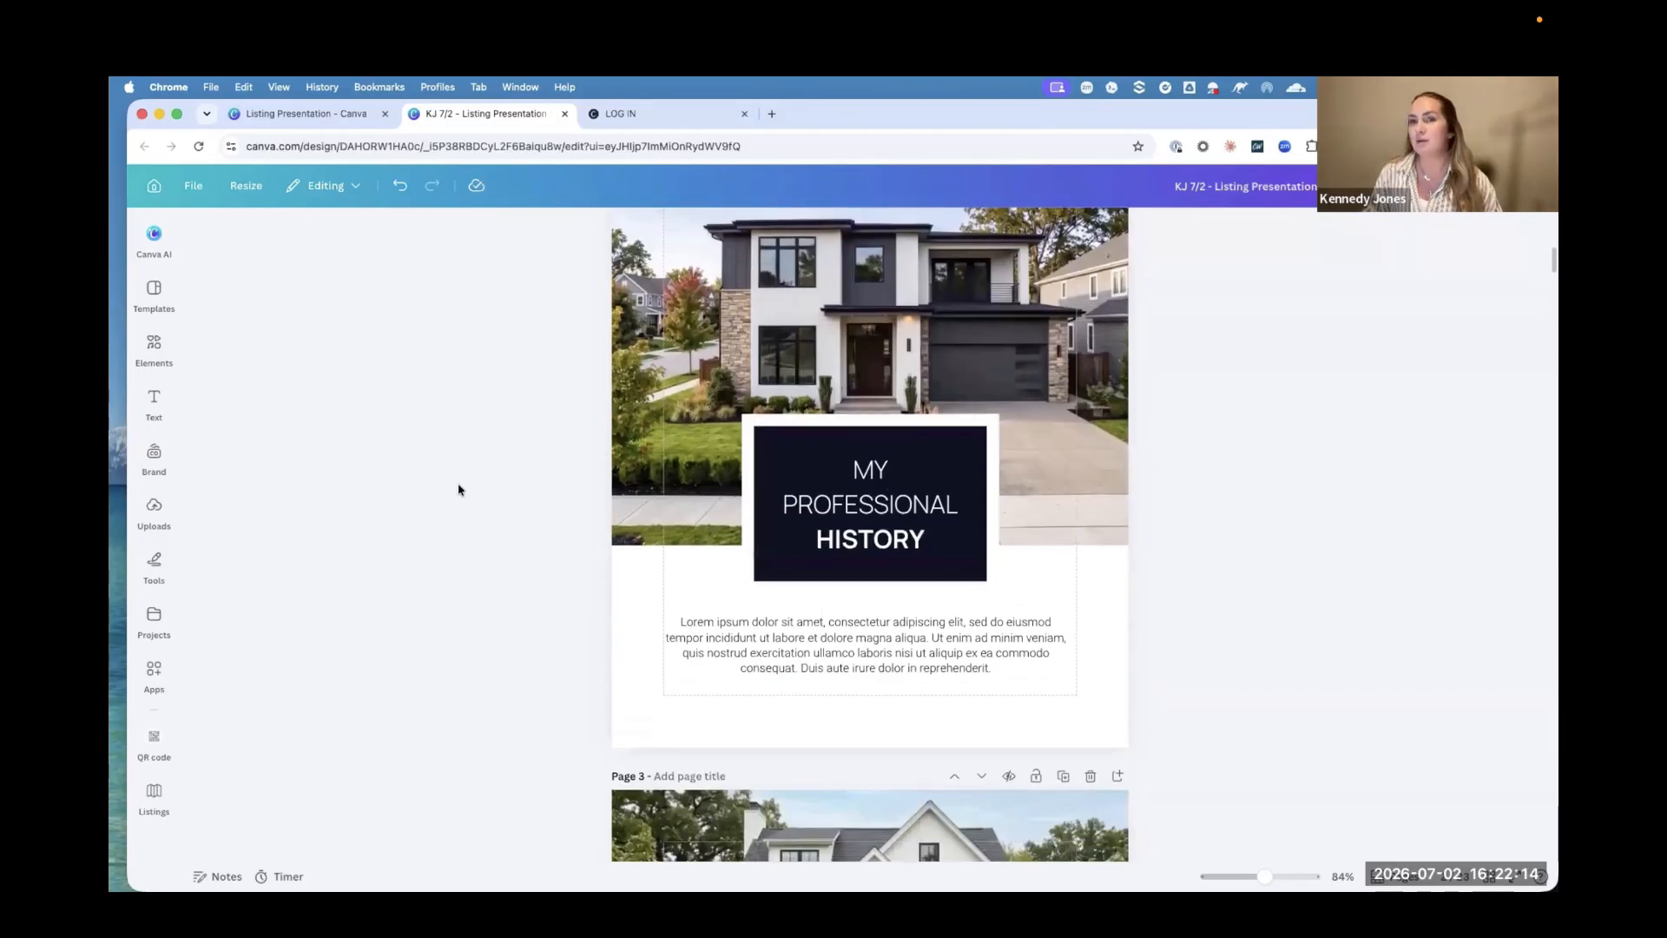
pyautogui.scroll(-2, 459, 489)
pyautogui.scroll(-9, 459, 490)
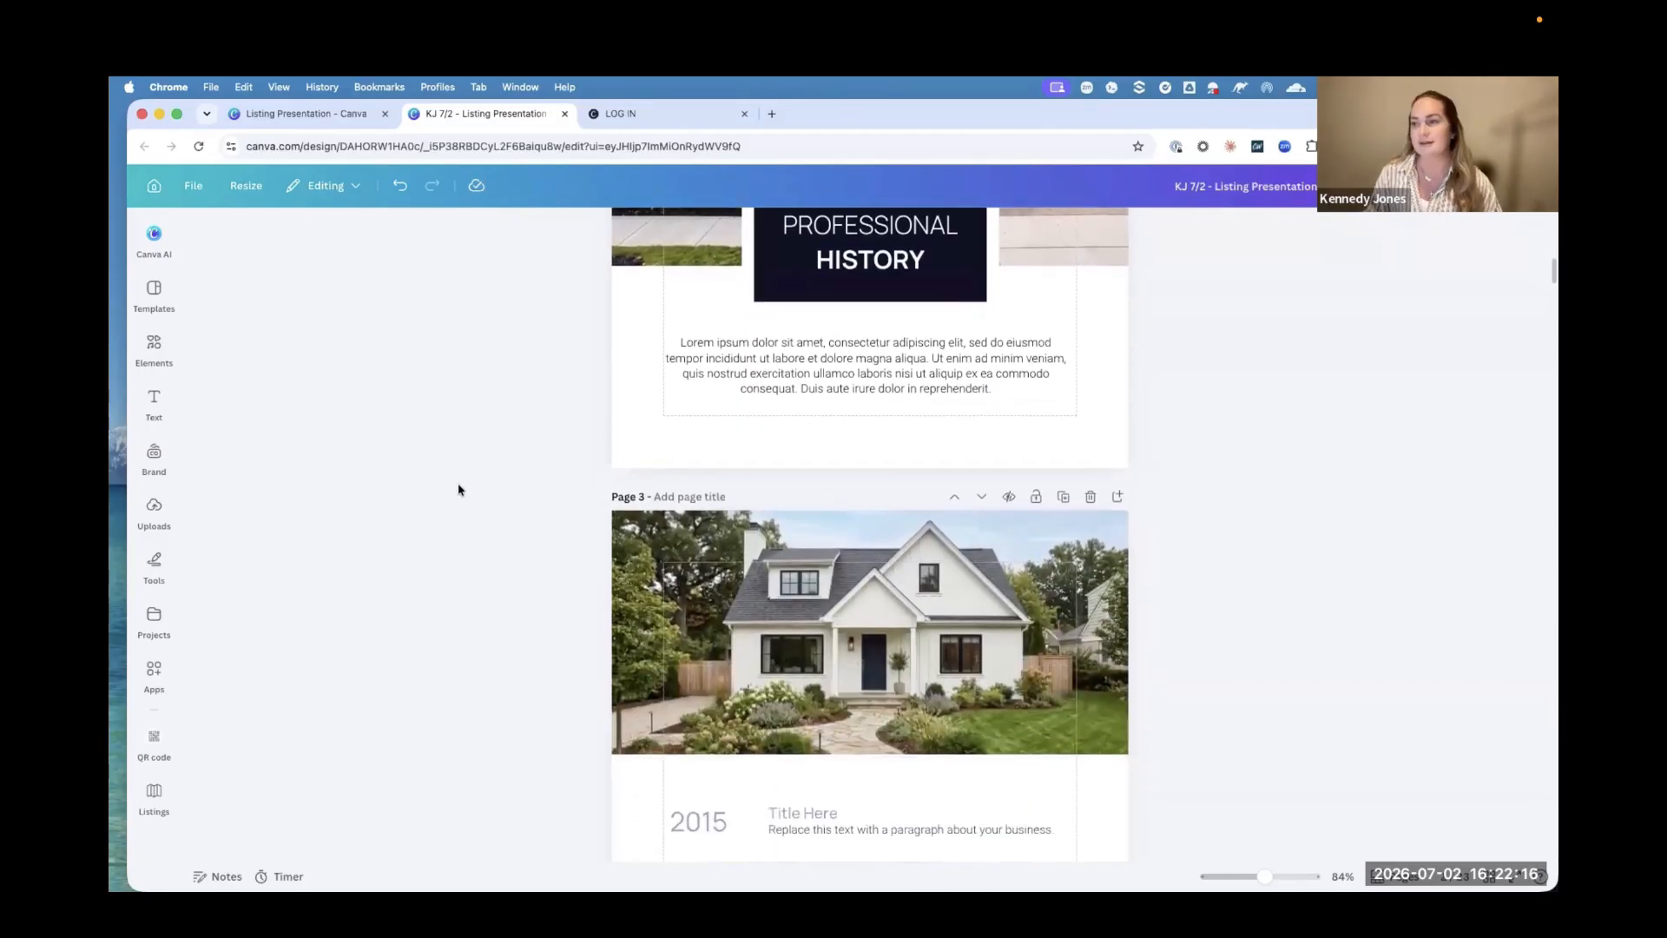
pyautogui.scroll(-4, 458, 490)
pyautogui.scroll(15, 458, 489)
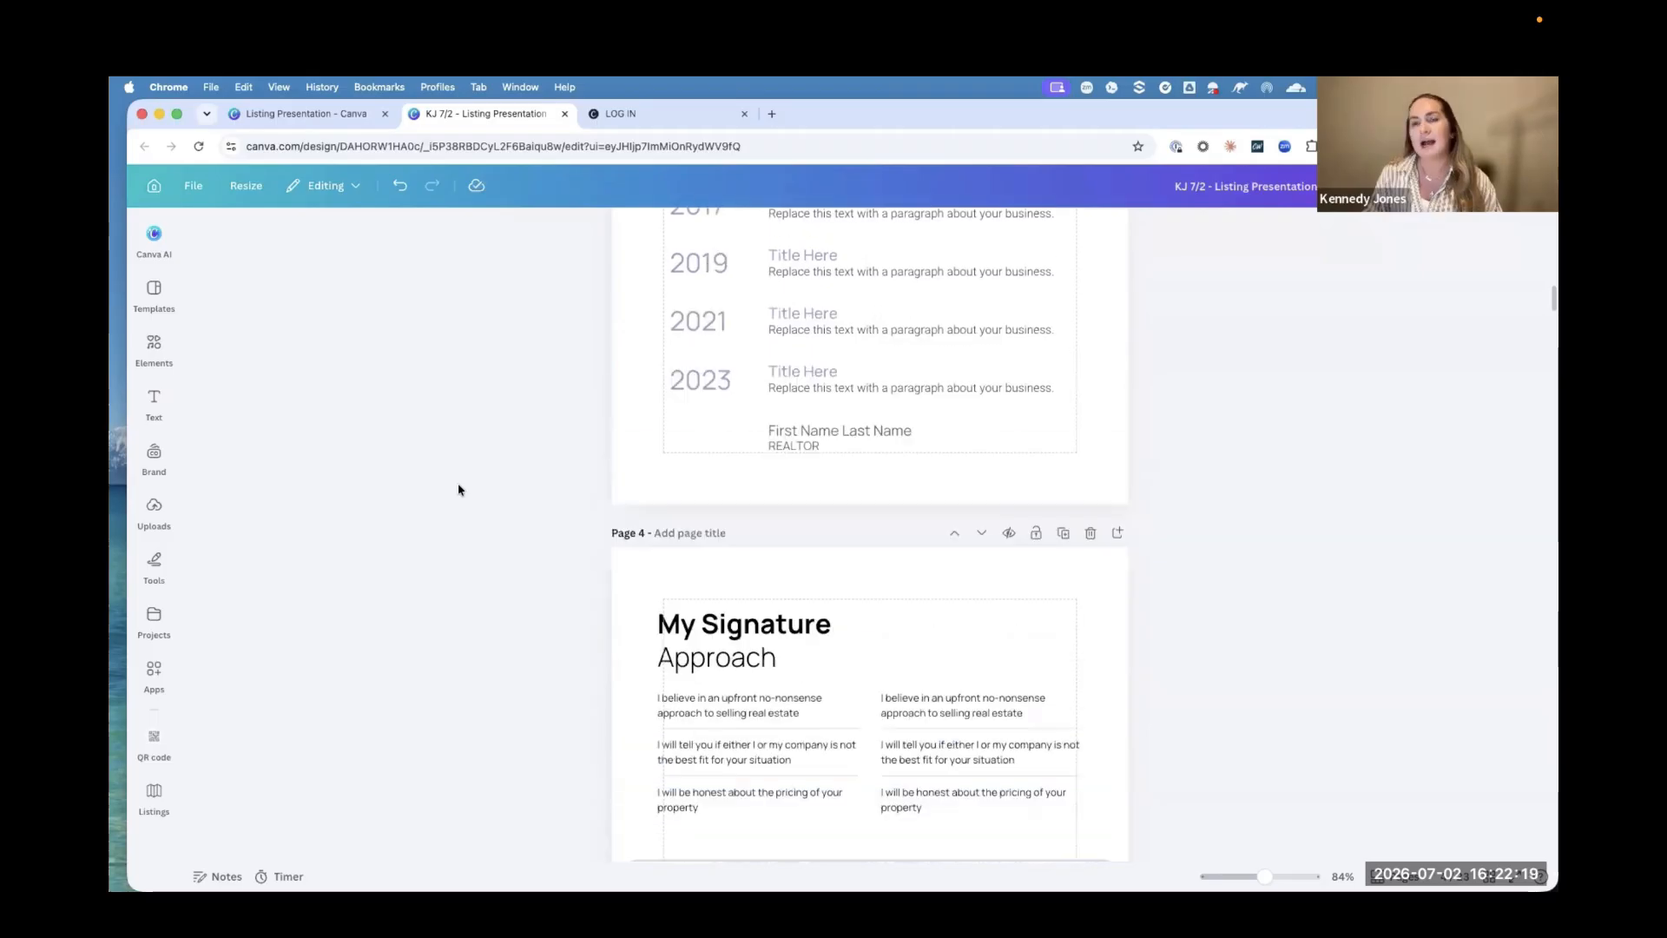
pyautogui.scroll(3, 459, 490)
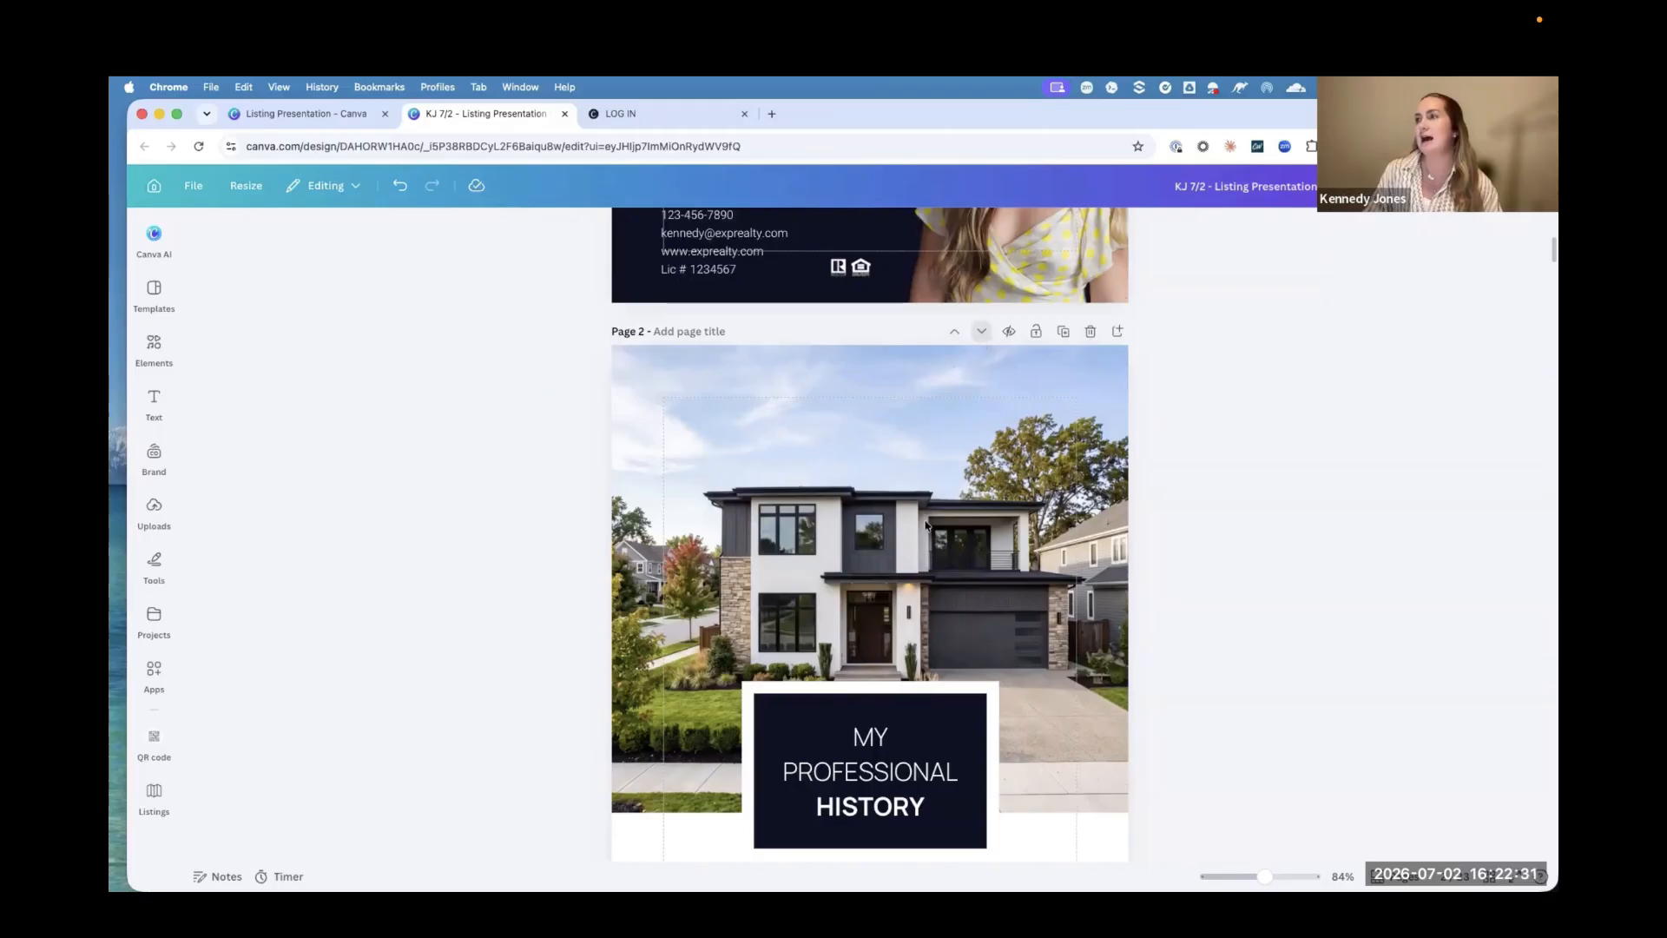
# Step: Move the My Professional History page down one position, below the career timeline page, and check the new page order
pyautogui.click(982, 334)
pyautogui.scroll(5, 868, 700)
pyautogui.scroll(-4, 868, 700)
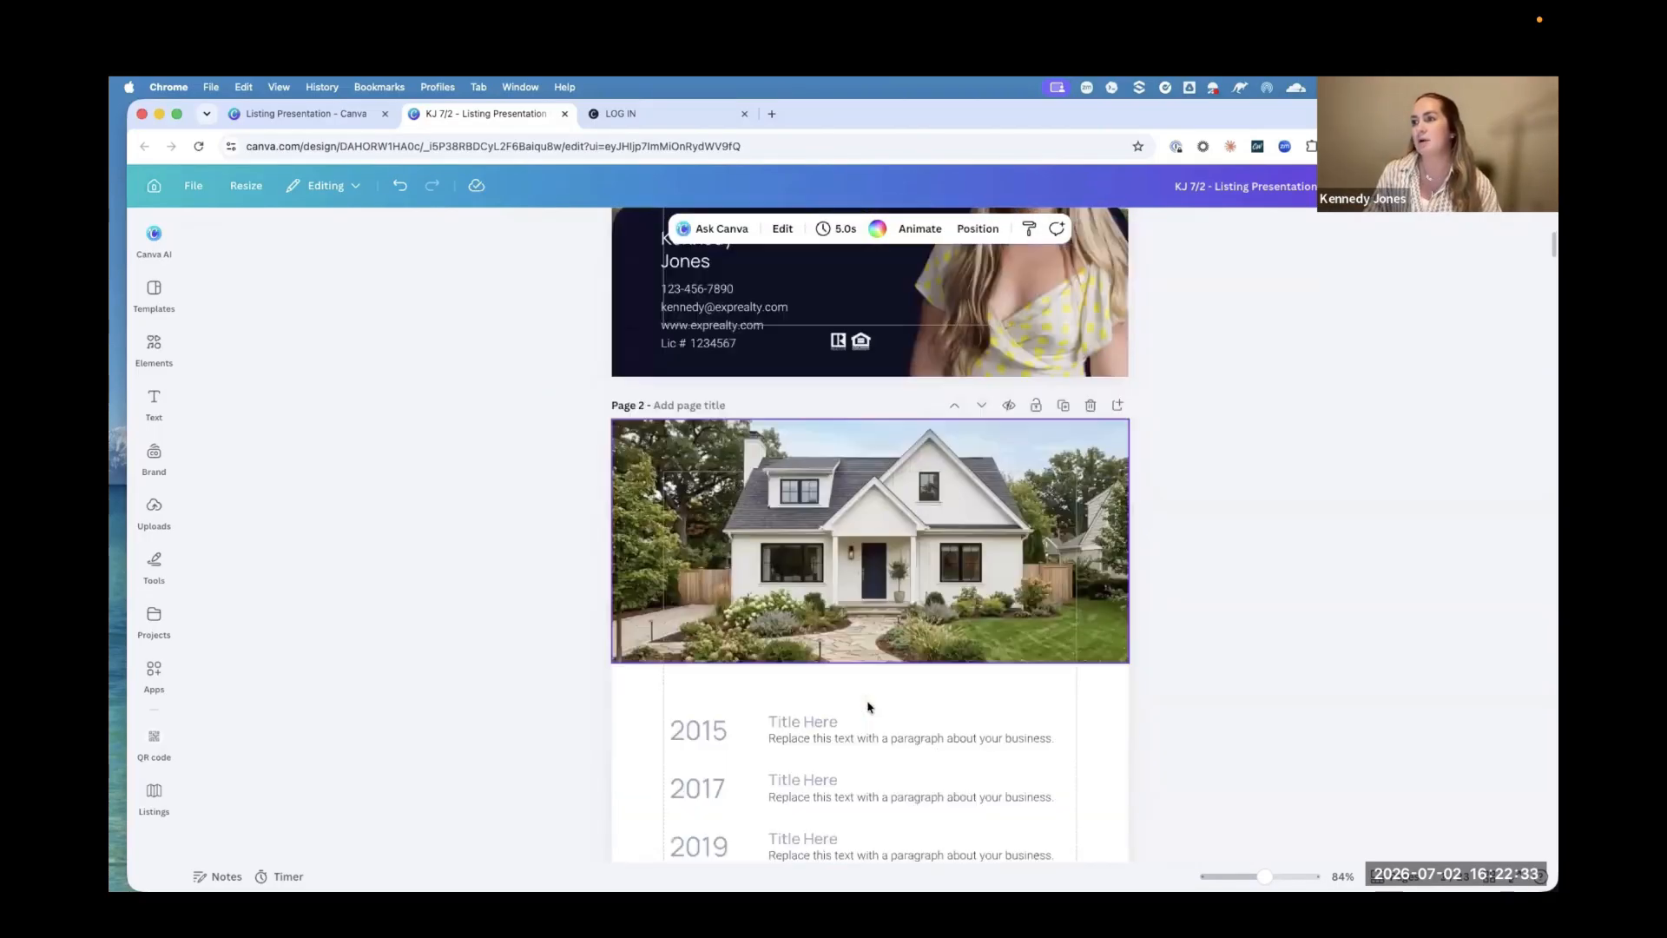
pyautogui.scroll(-1, 868, 707)
pyautogui.scroll(3, 841, 573)
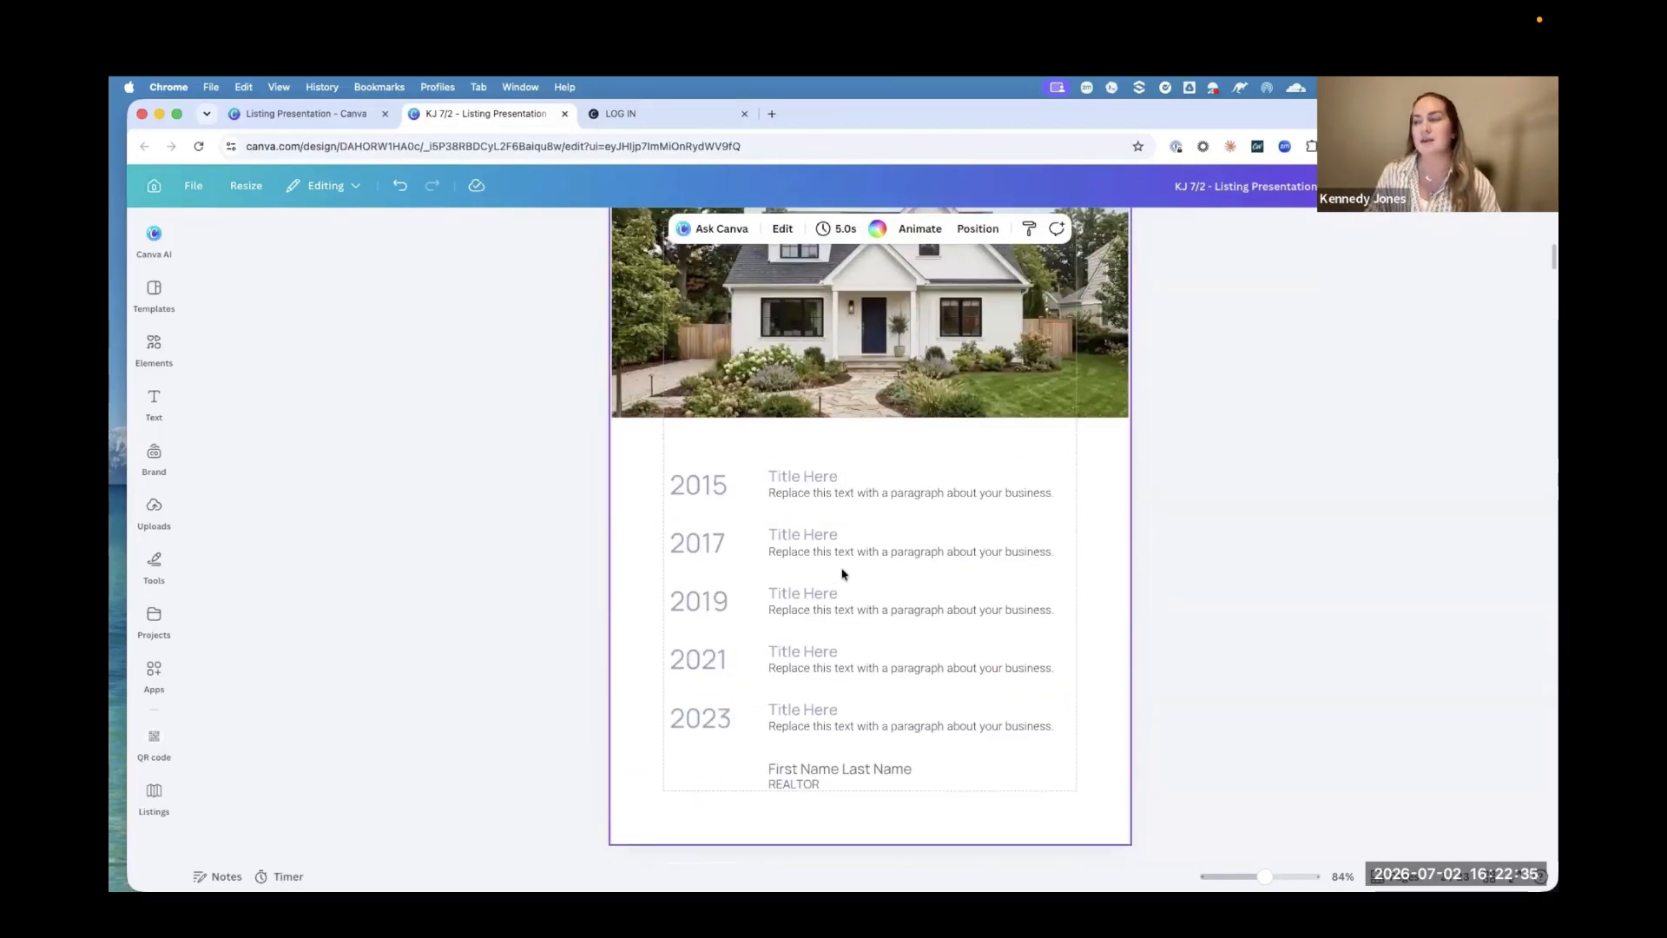
pyautogui.scroll(2, 841, 573)
pyautogui.scroll(-4, 841, 573)
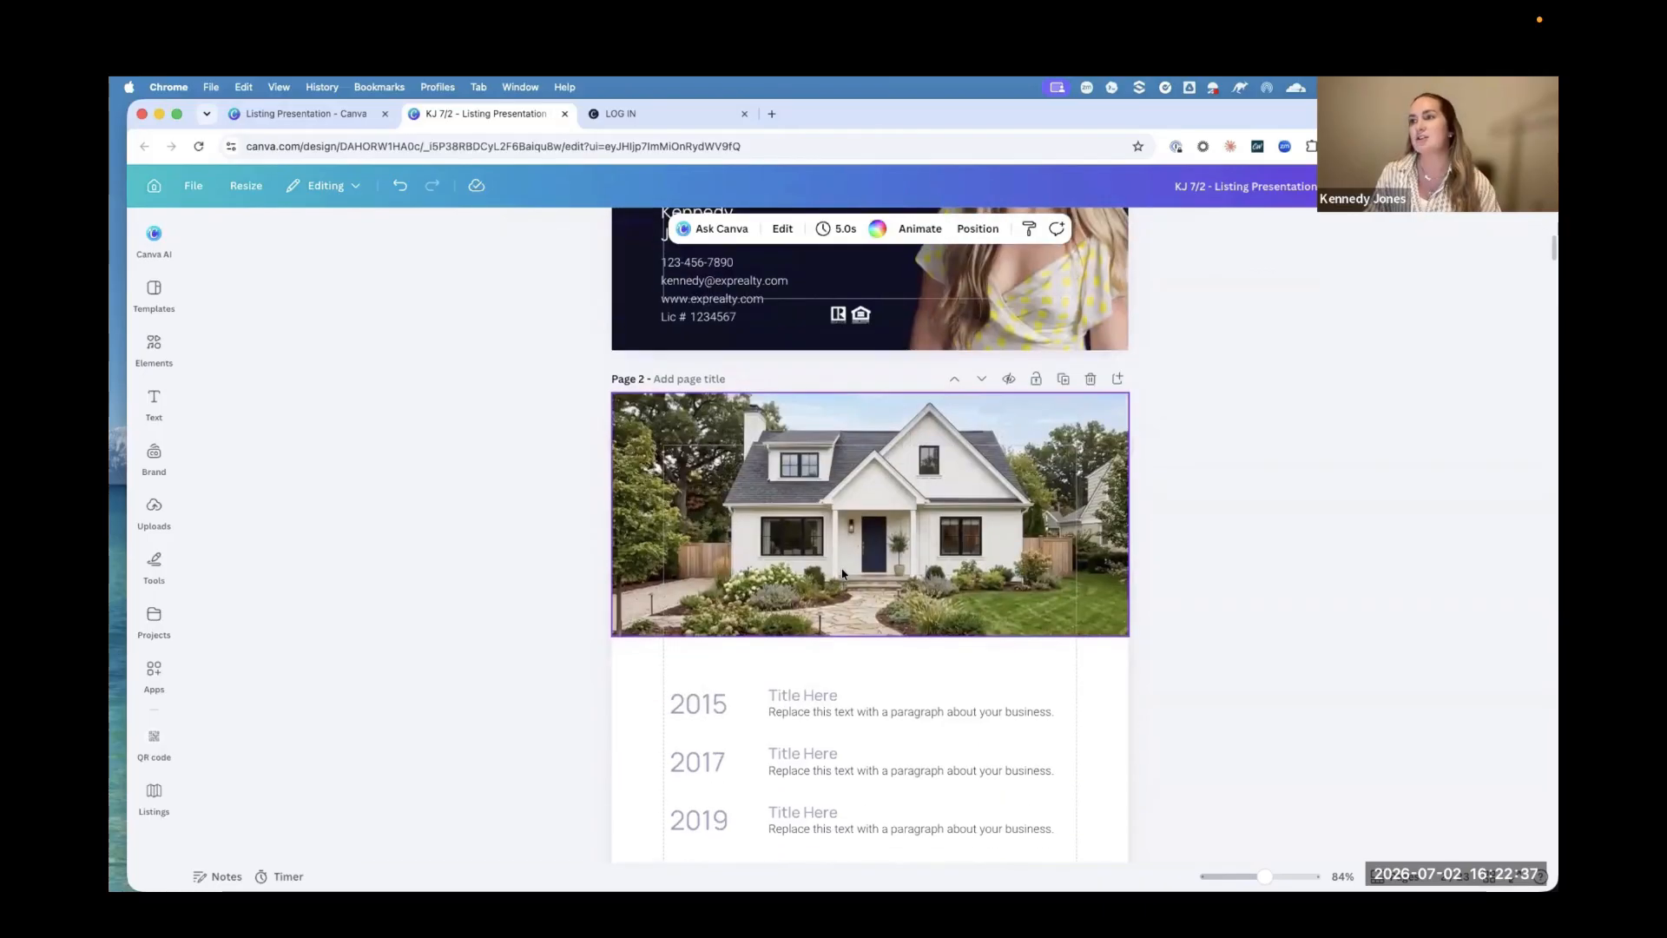
pyautogui.scroll(-10, 841, 573)
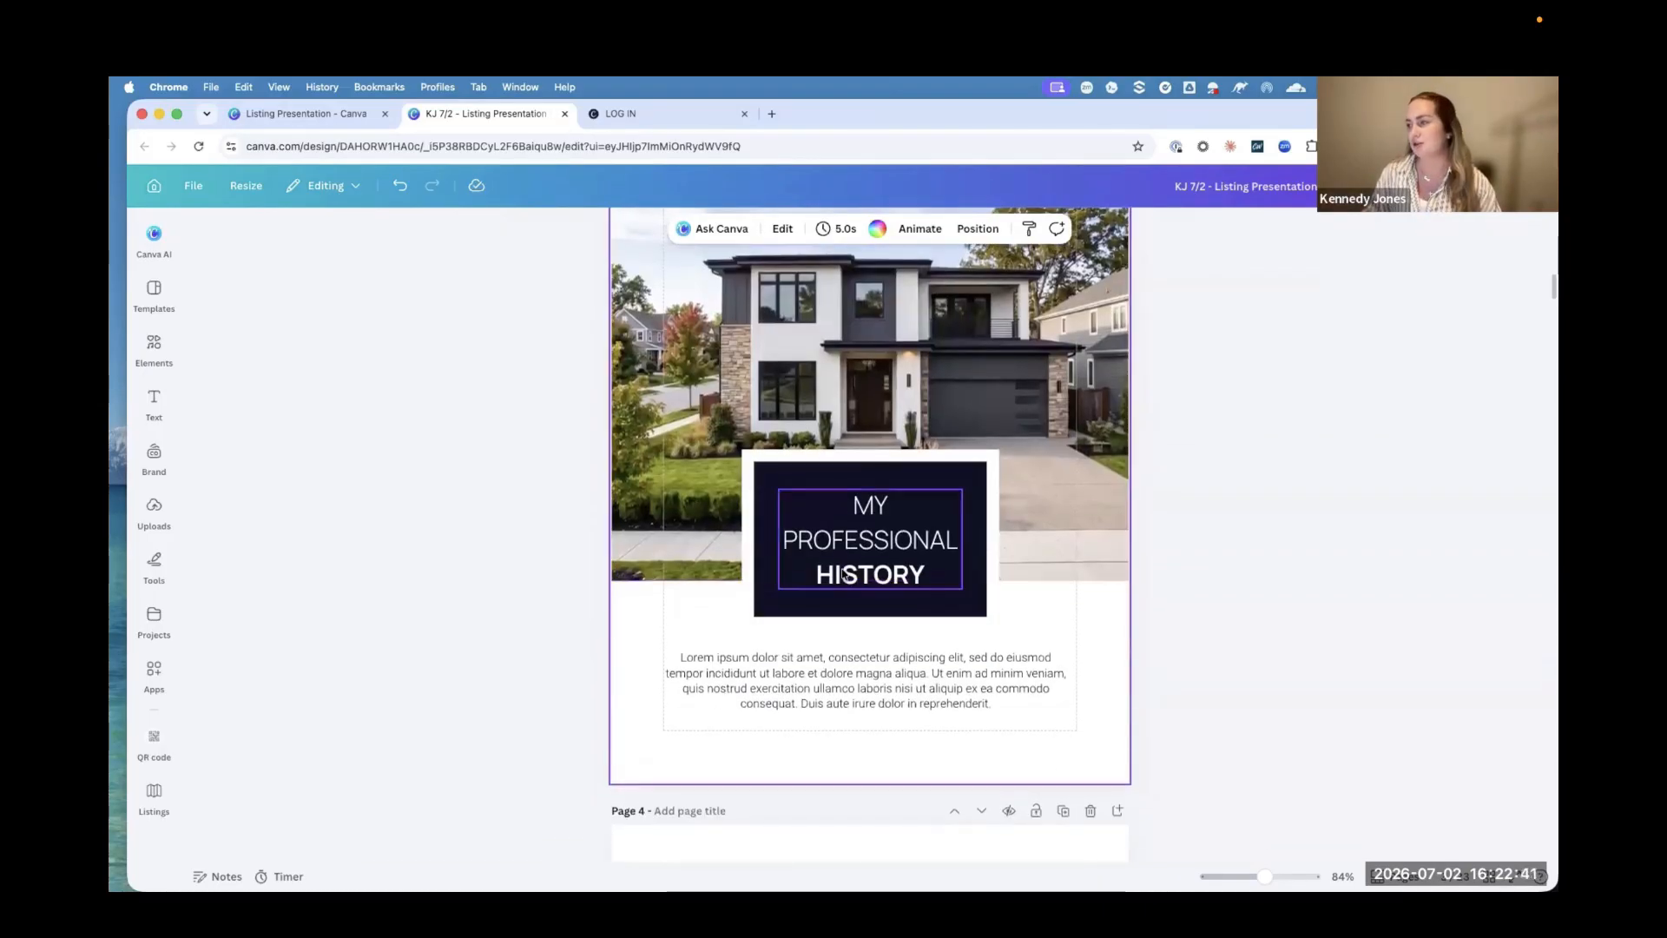
pyautogui.scroll(3, 893, 504)
pyautogui.scroll(10, 893, 504)
pyautogui.scroll(-3, 892, 504)
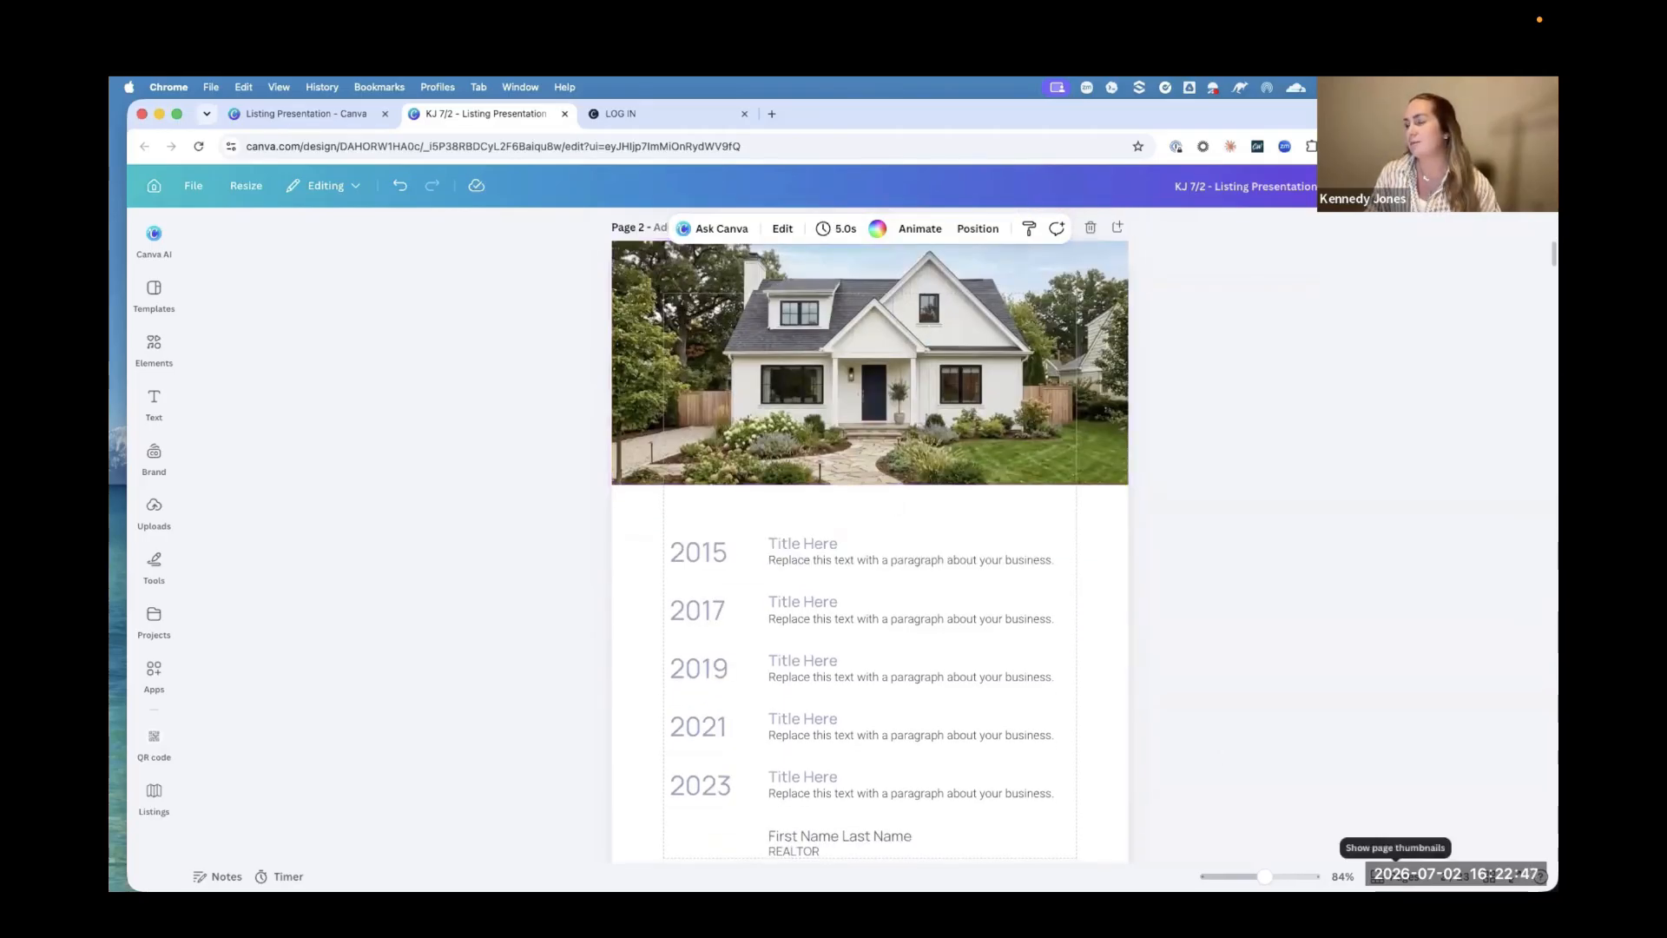
# Step: Show the page thumbnails, view all pages of the presentation in a grid, and return to the scrolling page view
pyautogui.click(1395, 872)
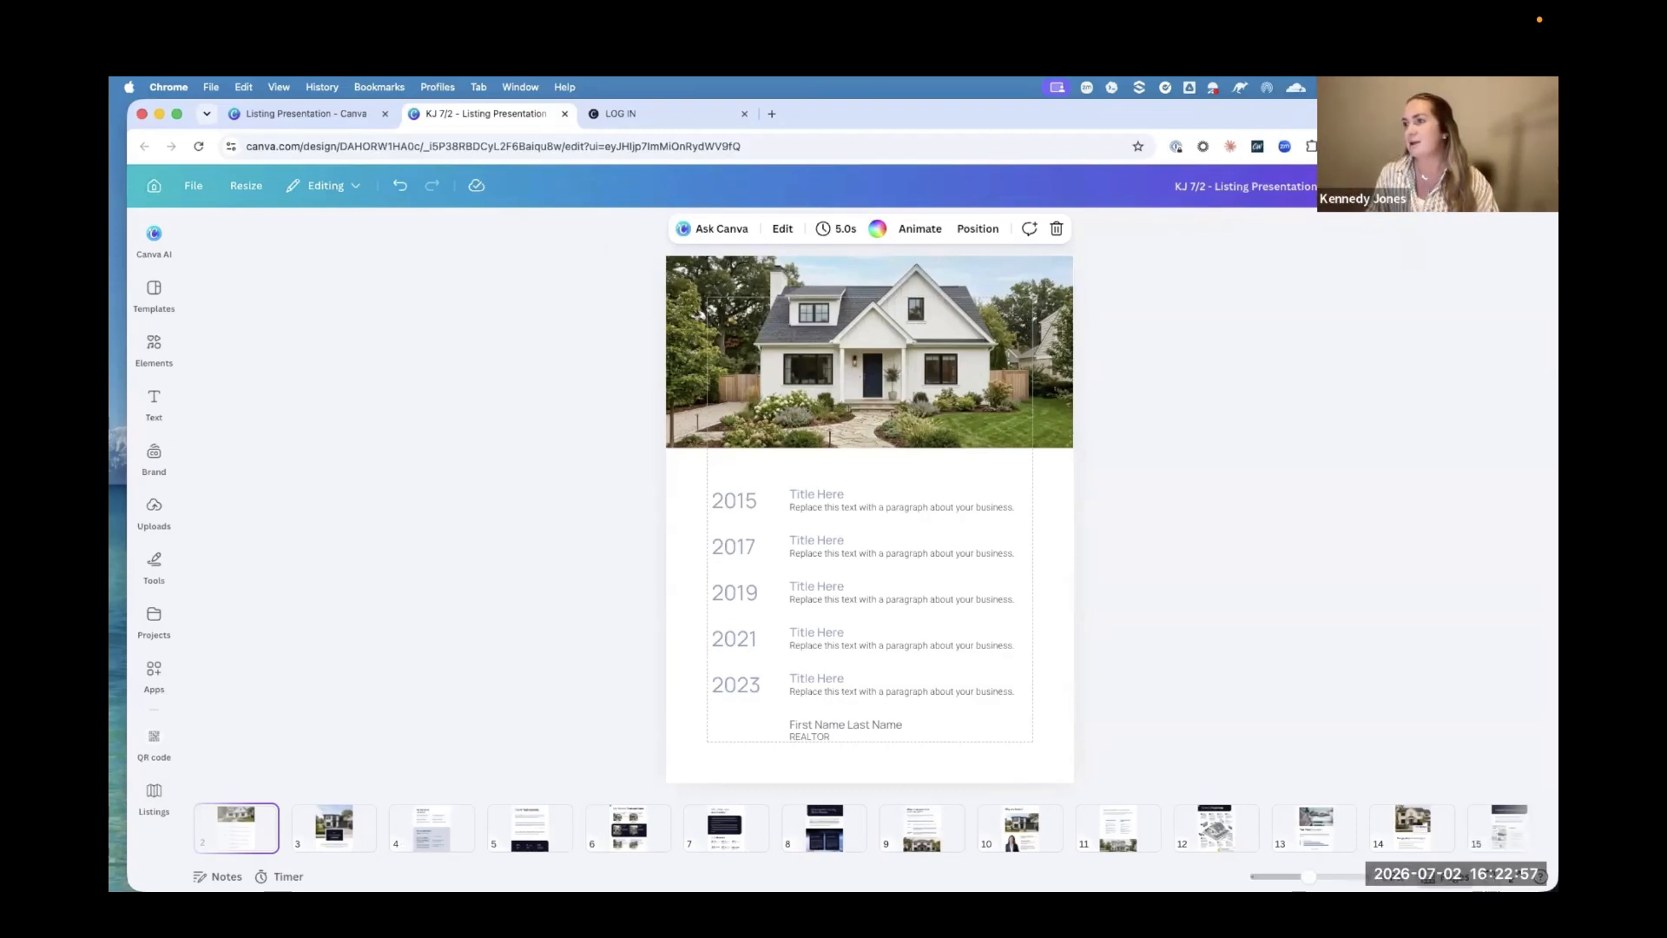
pyautogui.click(1490, 875)
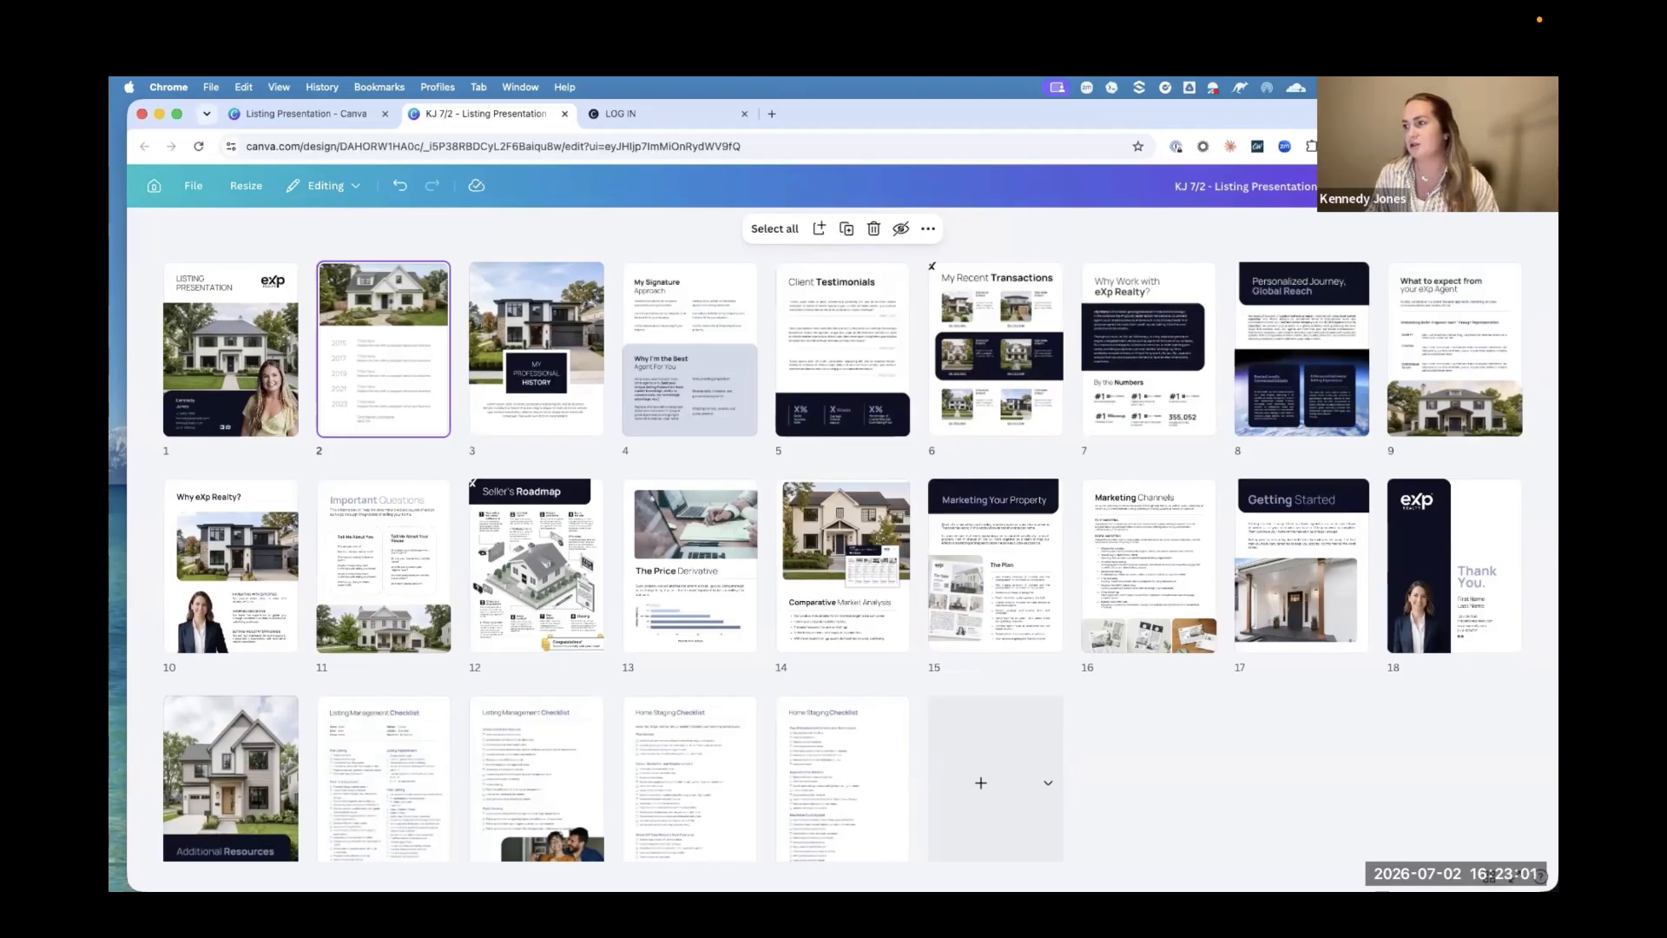
pyautogui.click(1490, 875)
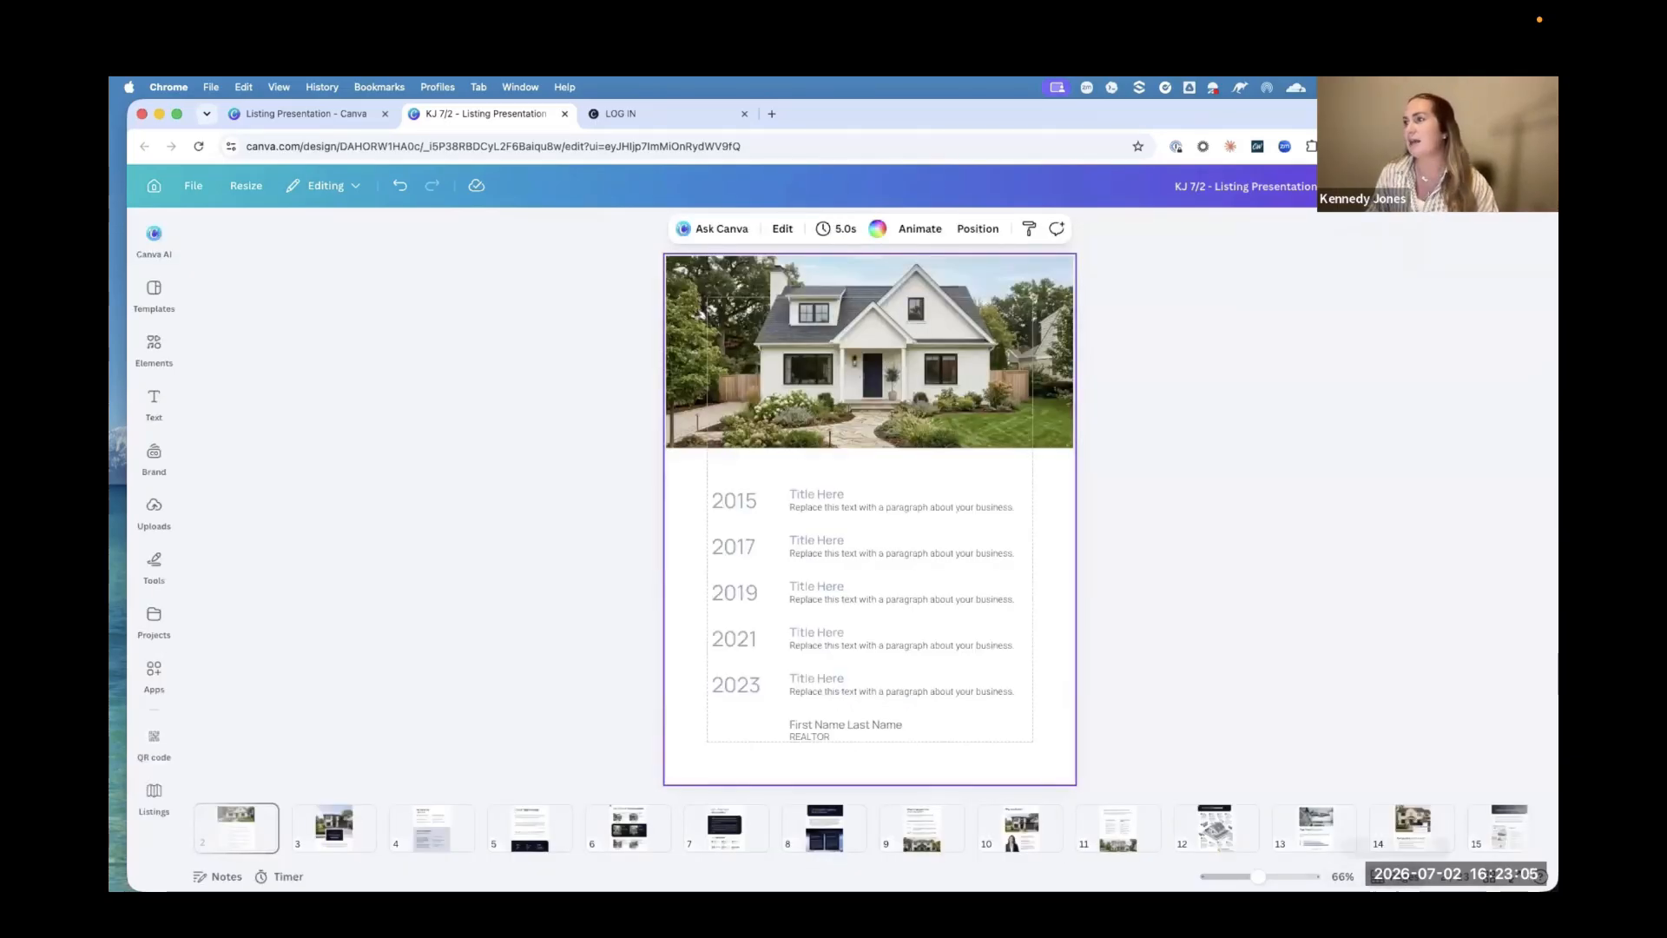
pyautogui.click(1250, 640)
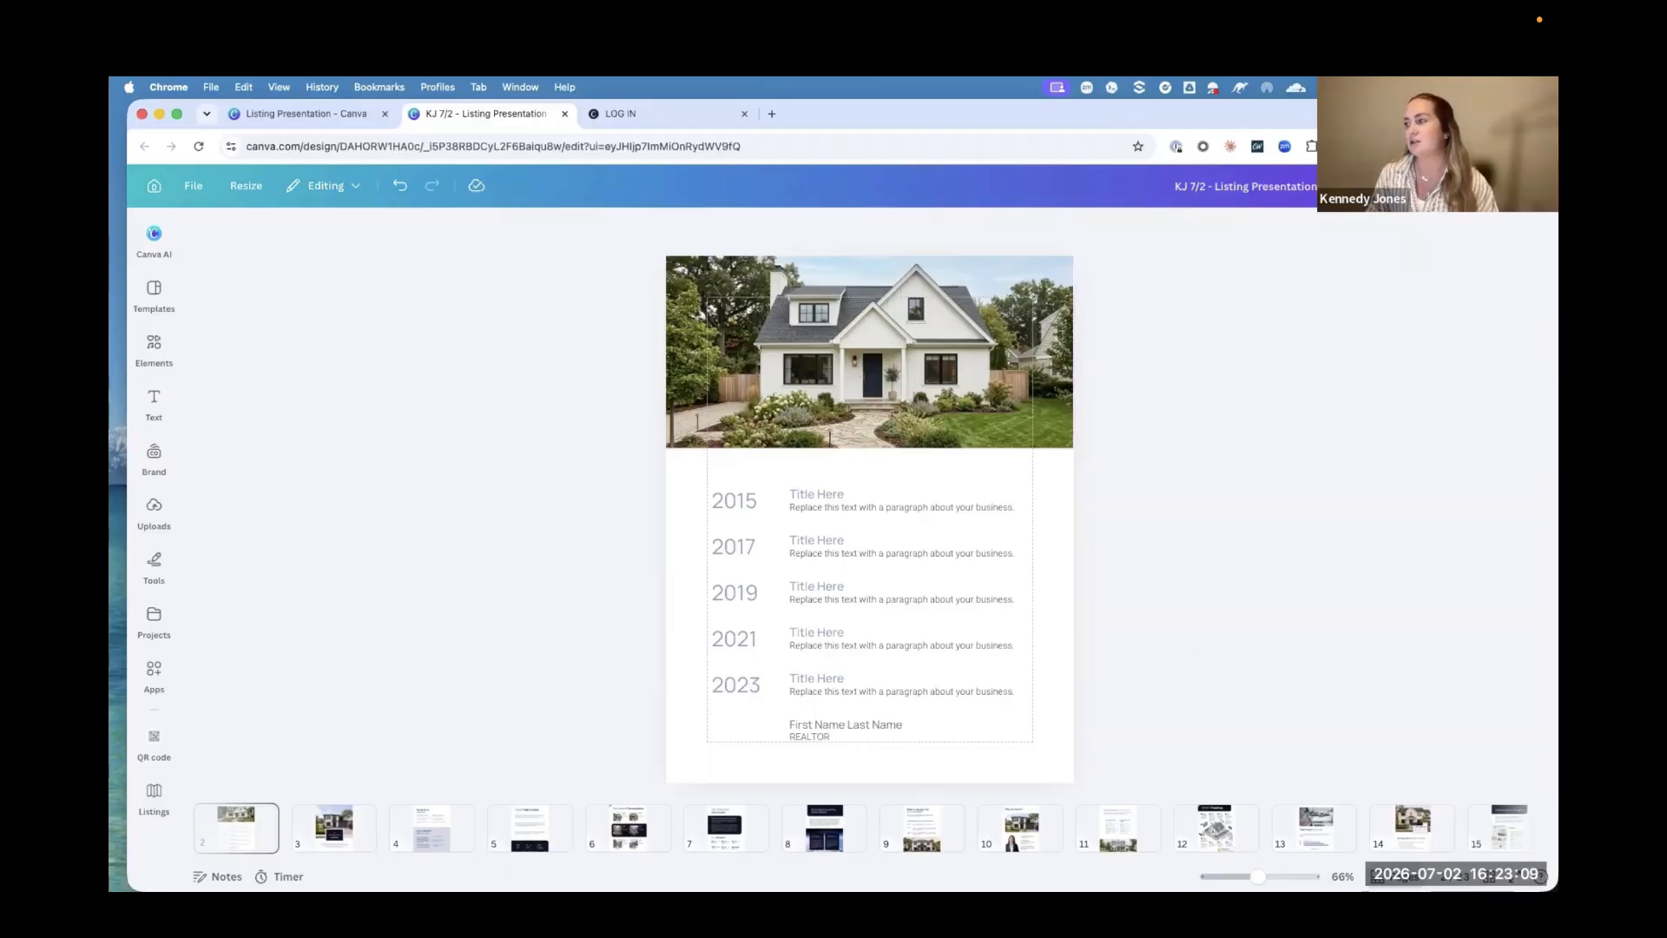
pyautogui.scroll(-3, 992, 330)
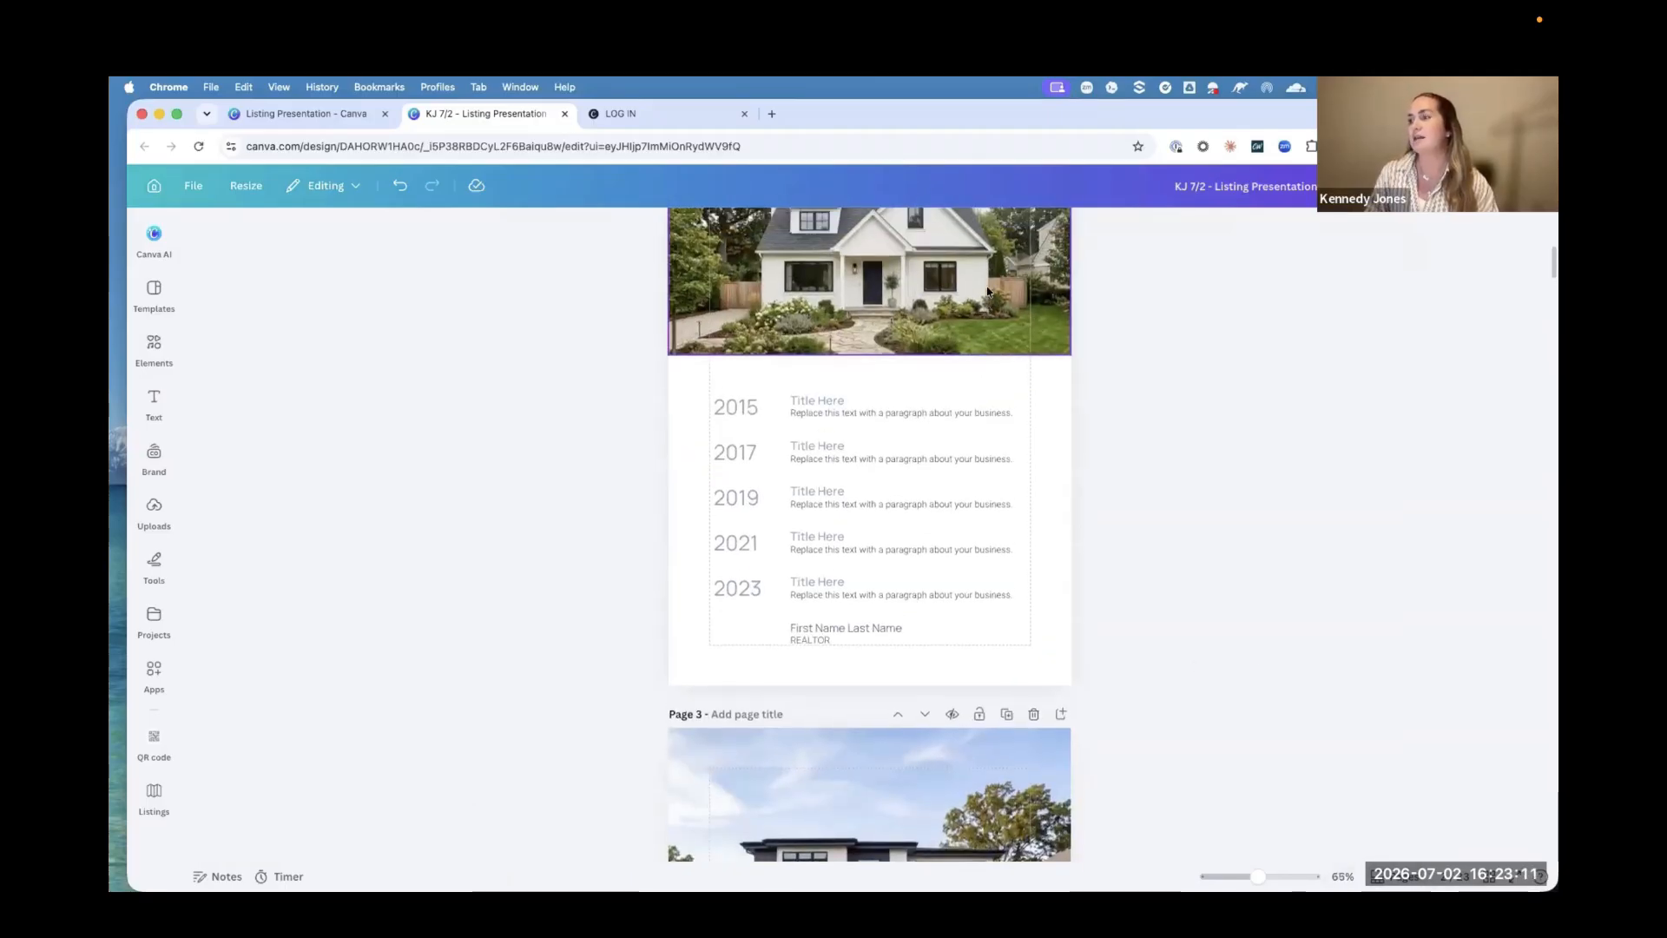
# Step: Look through pages 2 to 6, including My Signature Approach, Client Testimonials and My Recent Transactions
pyautogui.scroll(3, 987, 291)
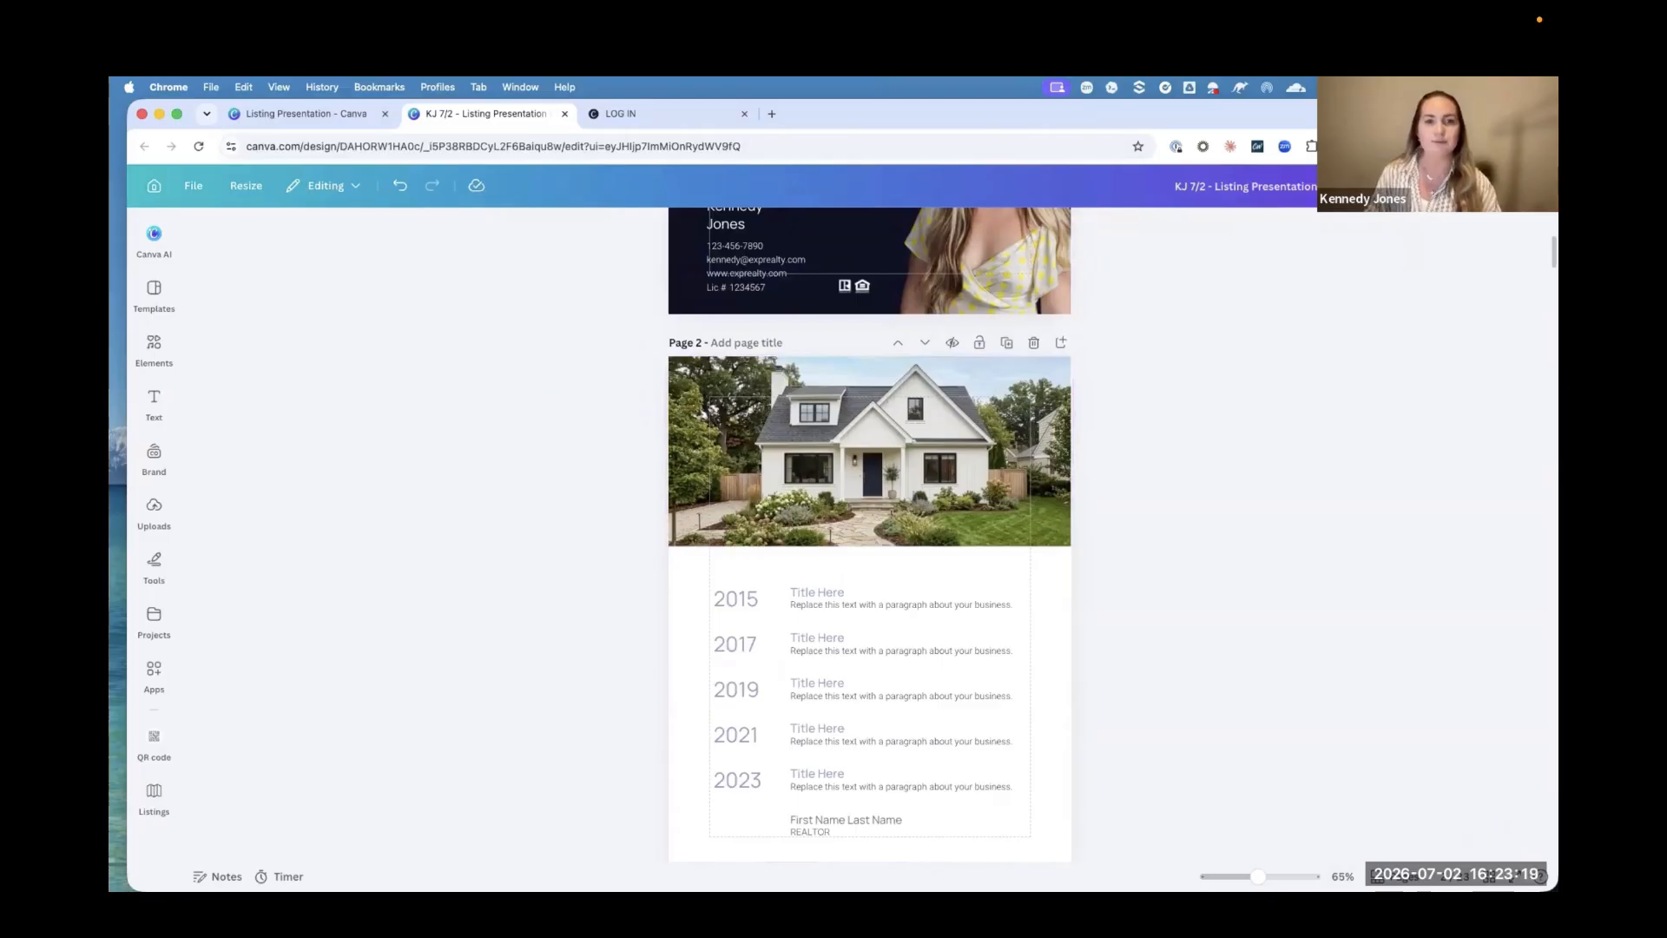
pyautogui.scroll(-8, 915, 695)
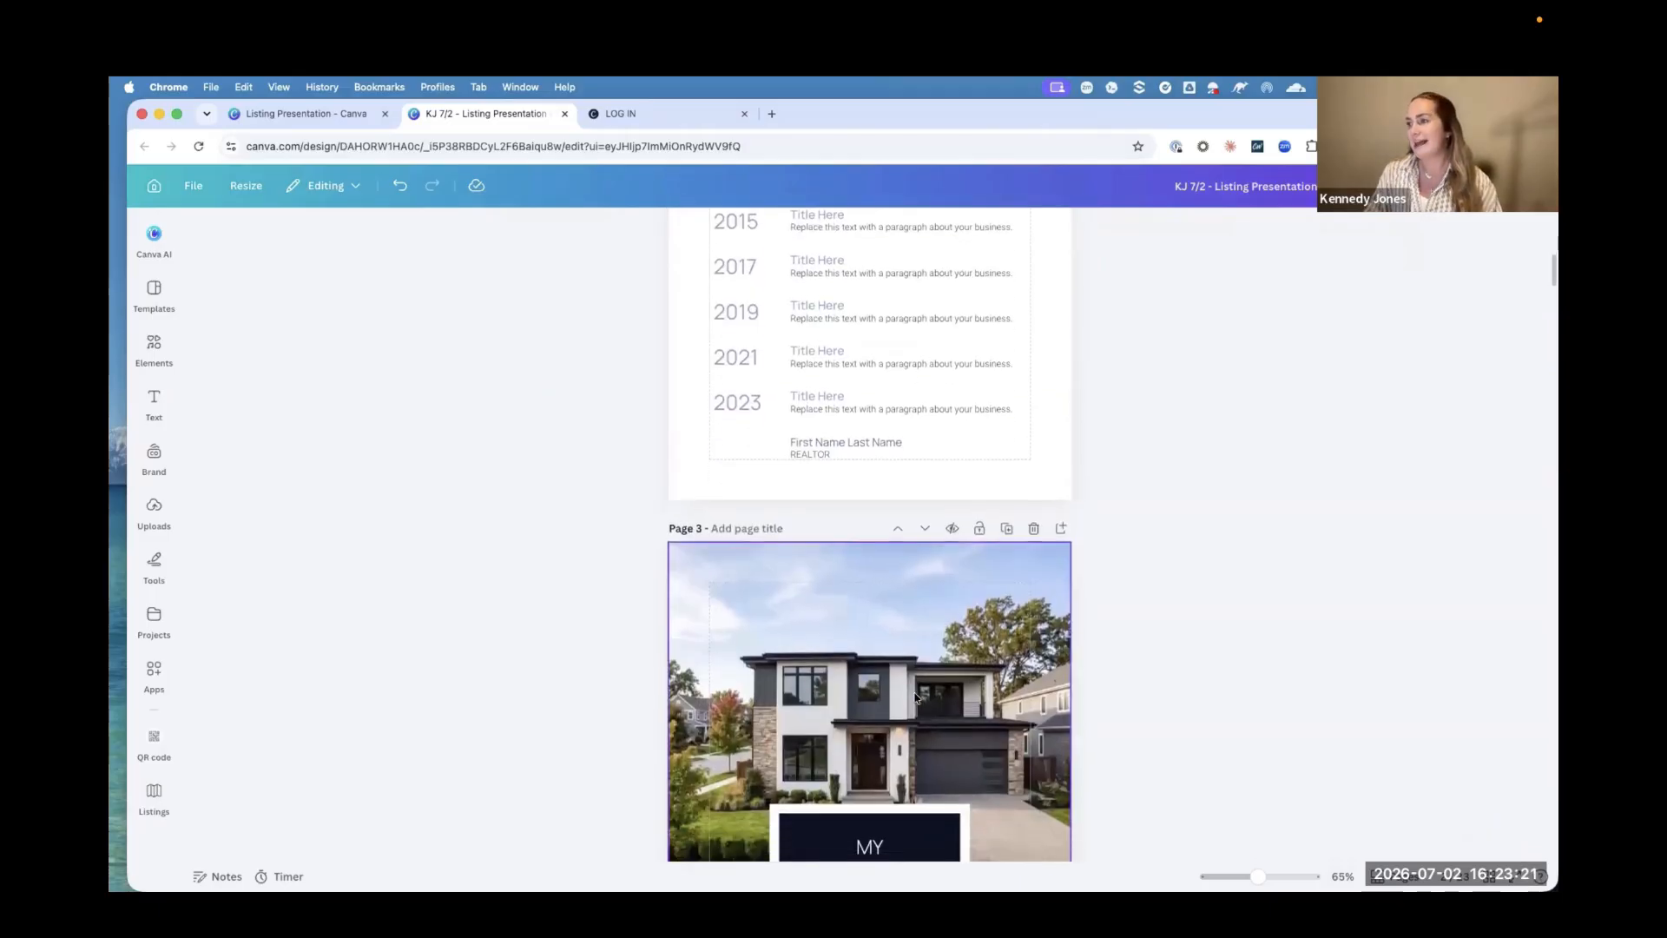
pyautogui.scroll(-8, 915, 697)
pyautogui.scroll(1, 864, 692)
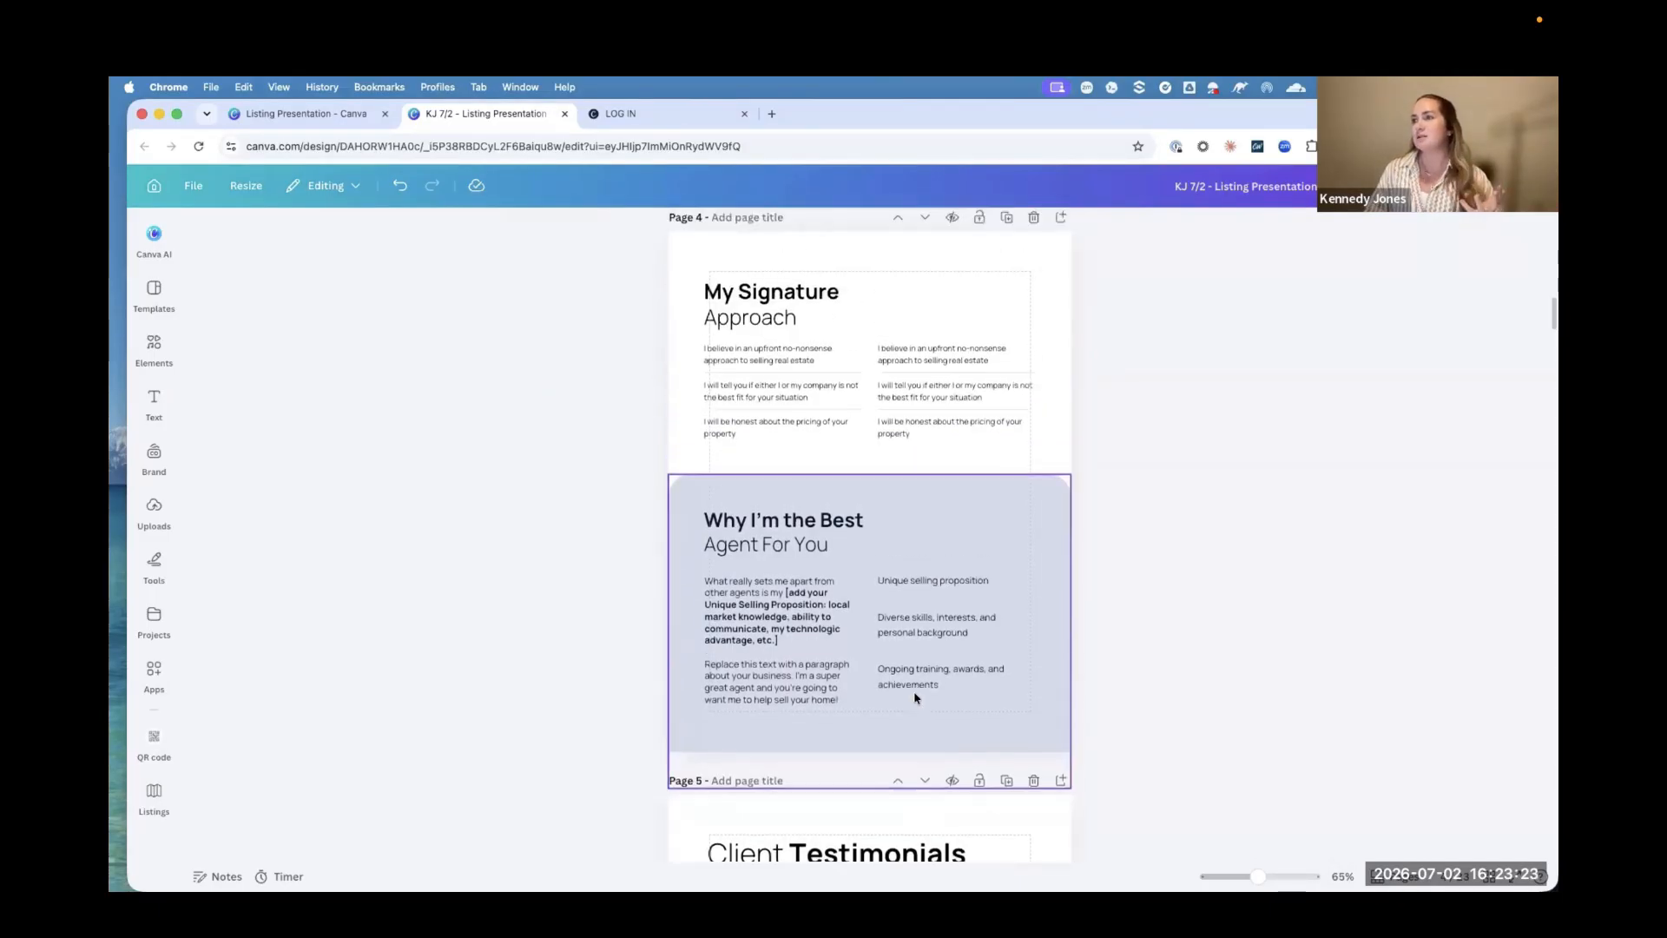
pyautogui.scroll(-10, 814, 657)
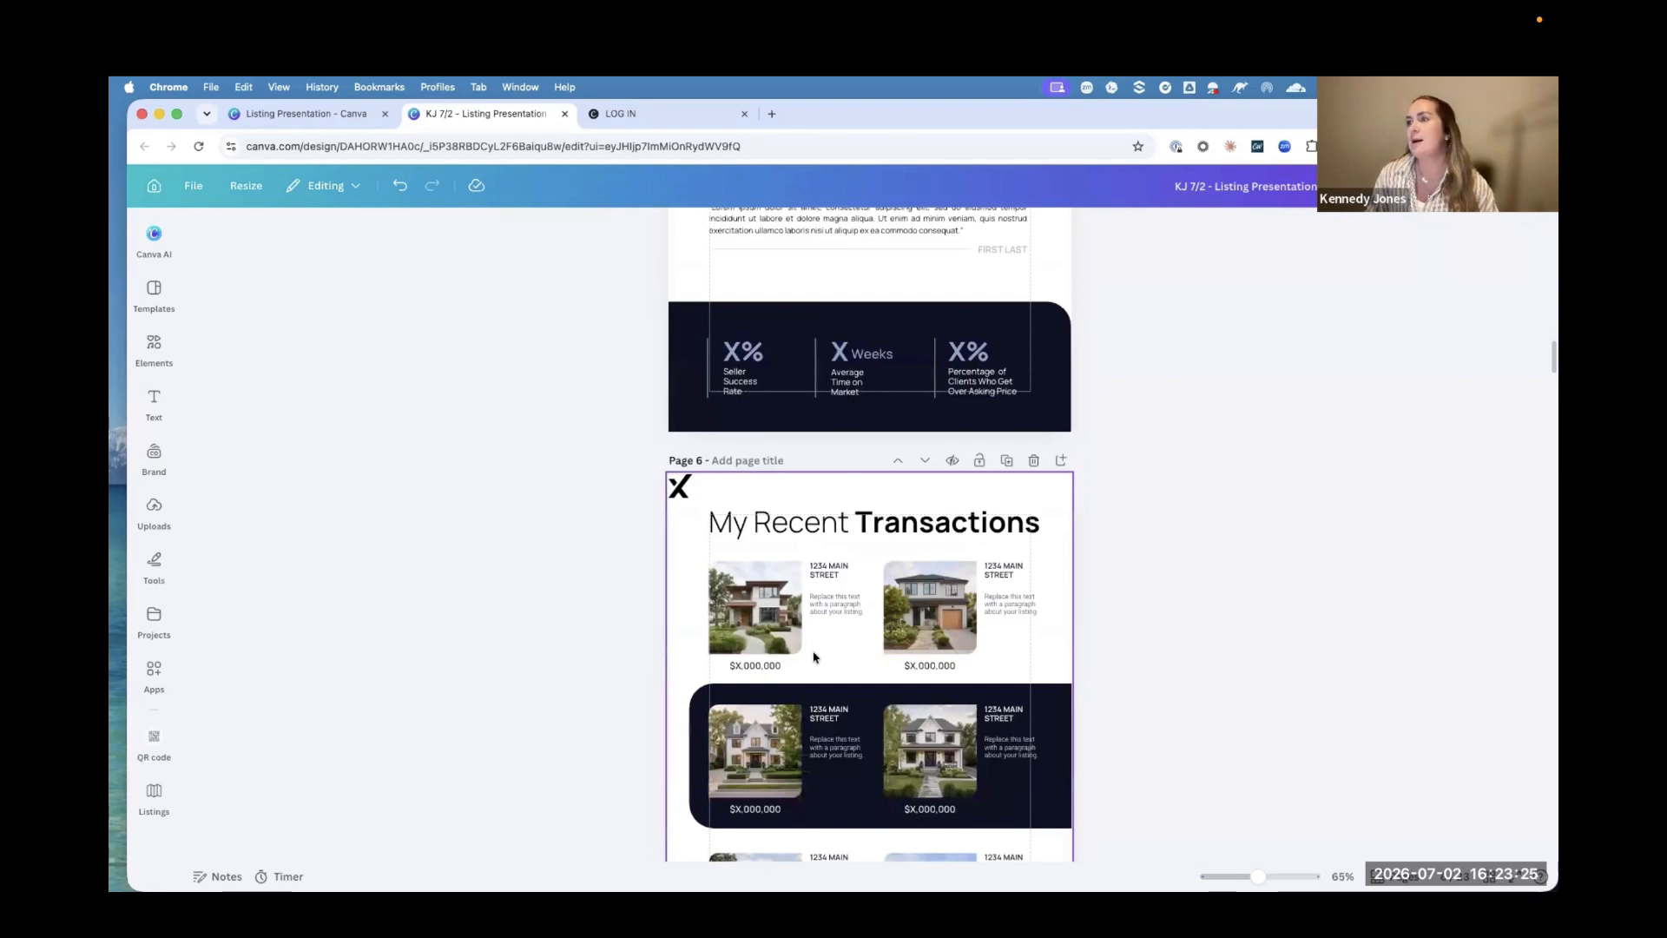
pyautogui.scroll(-4, 814, 657)
pyautogui.scroll(10, 815, 657)
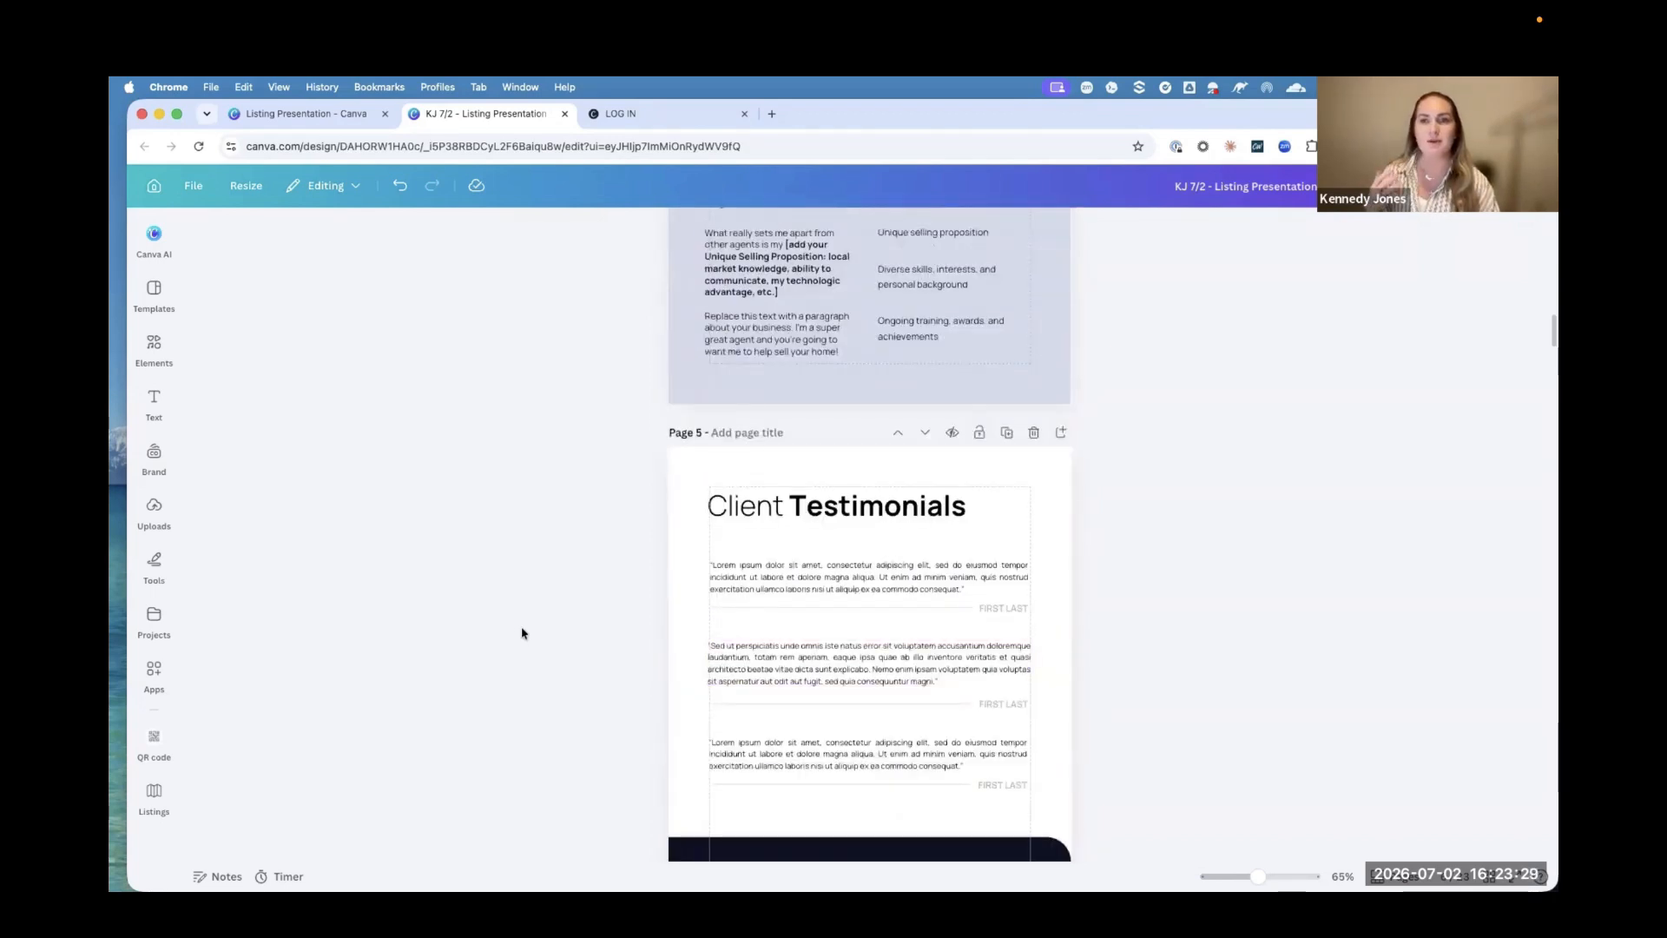
# Step: Search Canva's apps for a QR code tool
pyautogui.click(158, 679)
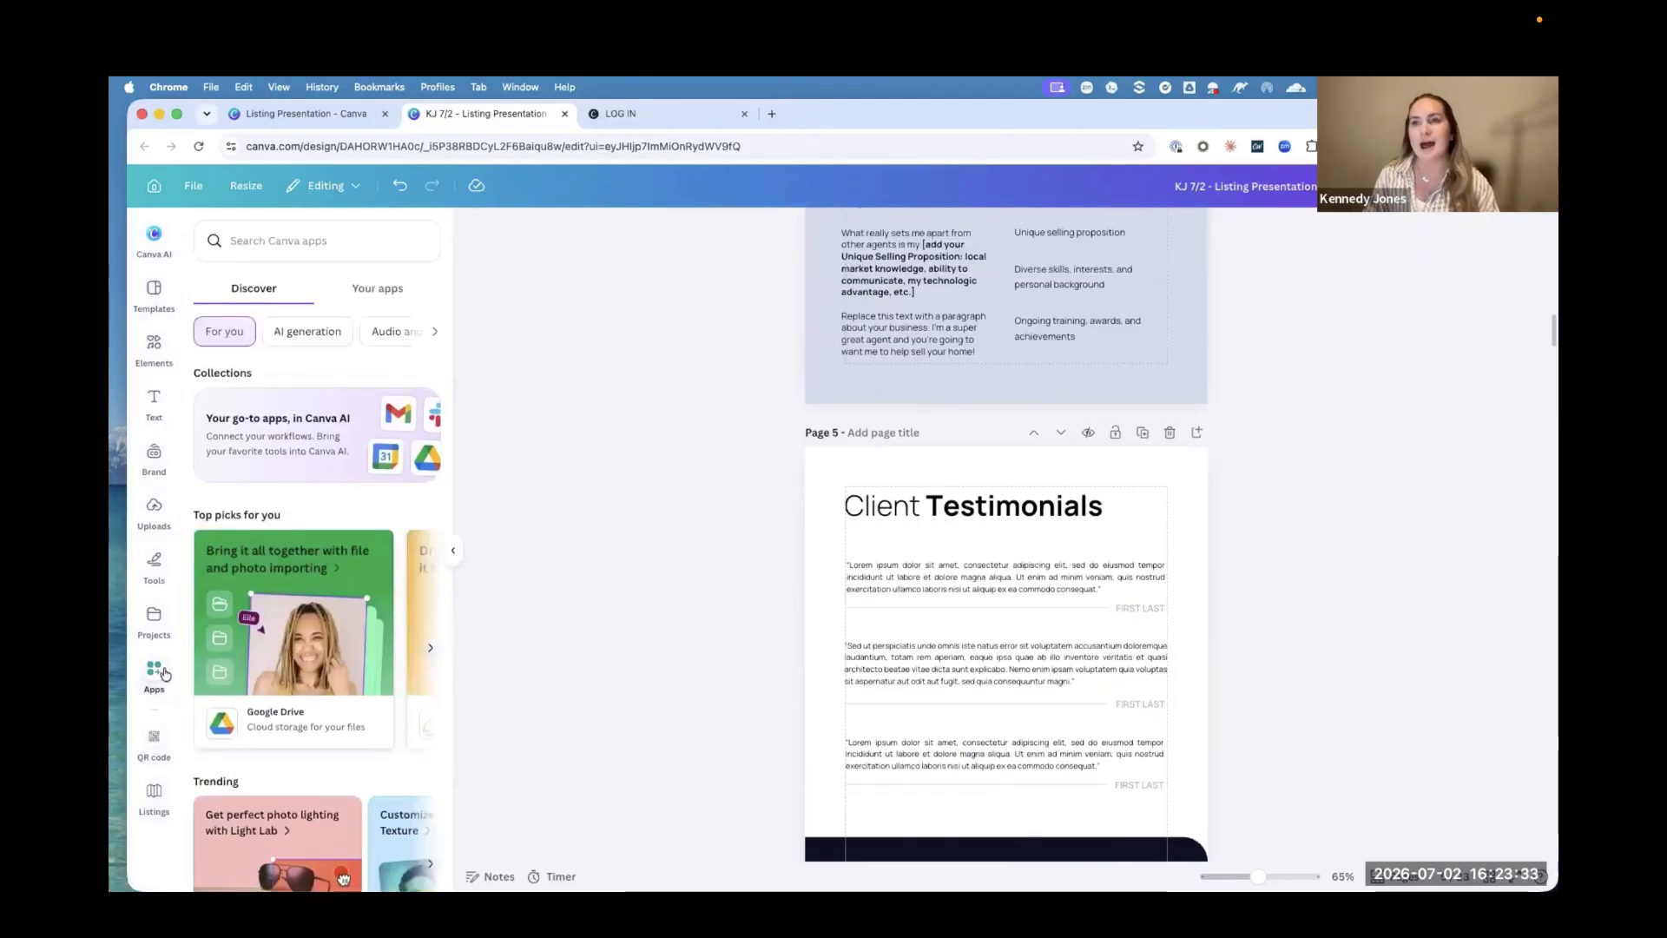
pyautogui.click(307, 244)
pyautogui.write('qr co')
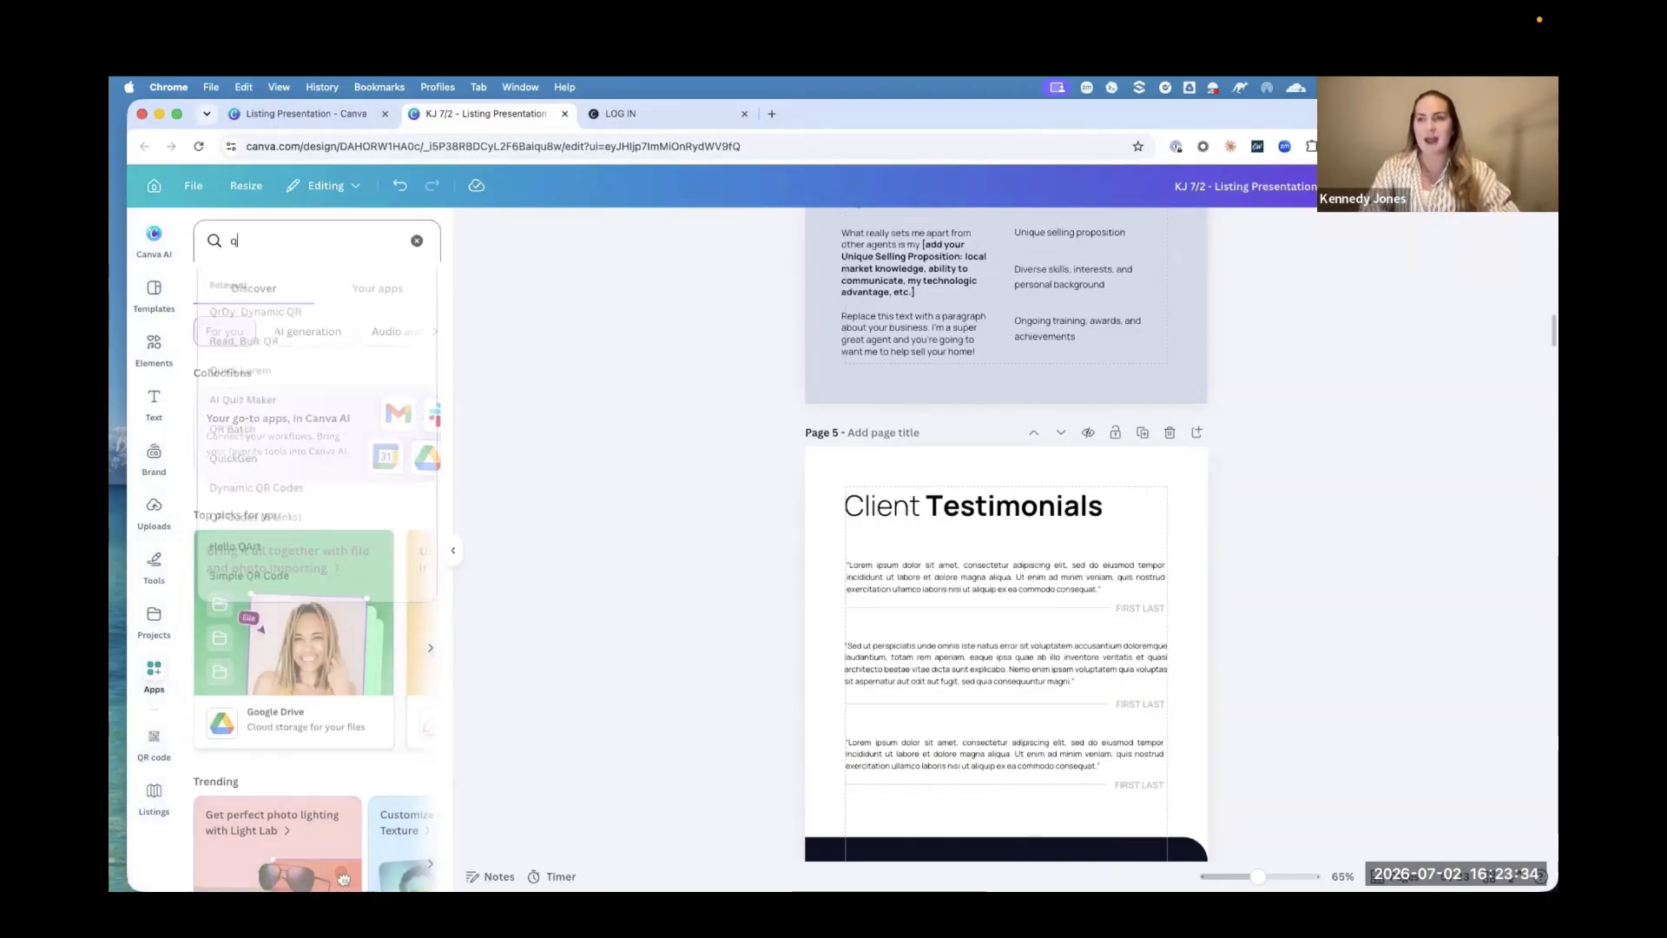
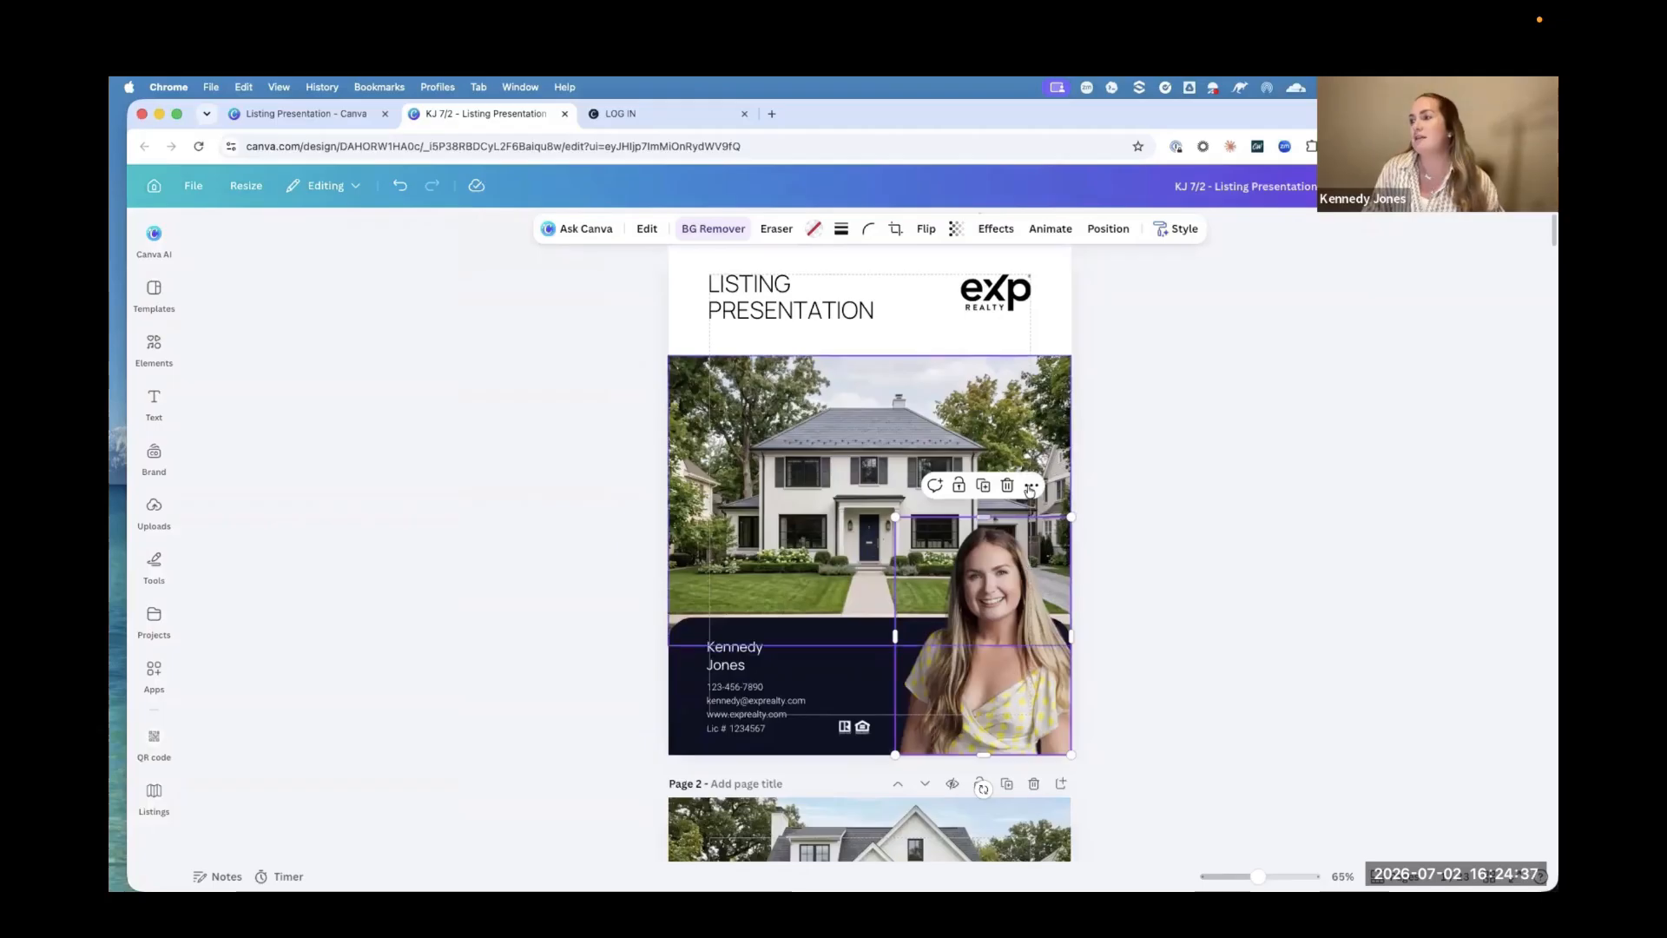
# Step: Copy the agent headshot from the cover page
pyautogui.scroll(-1, 1032, 490)
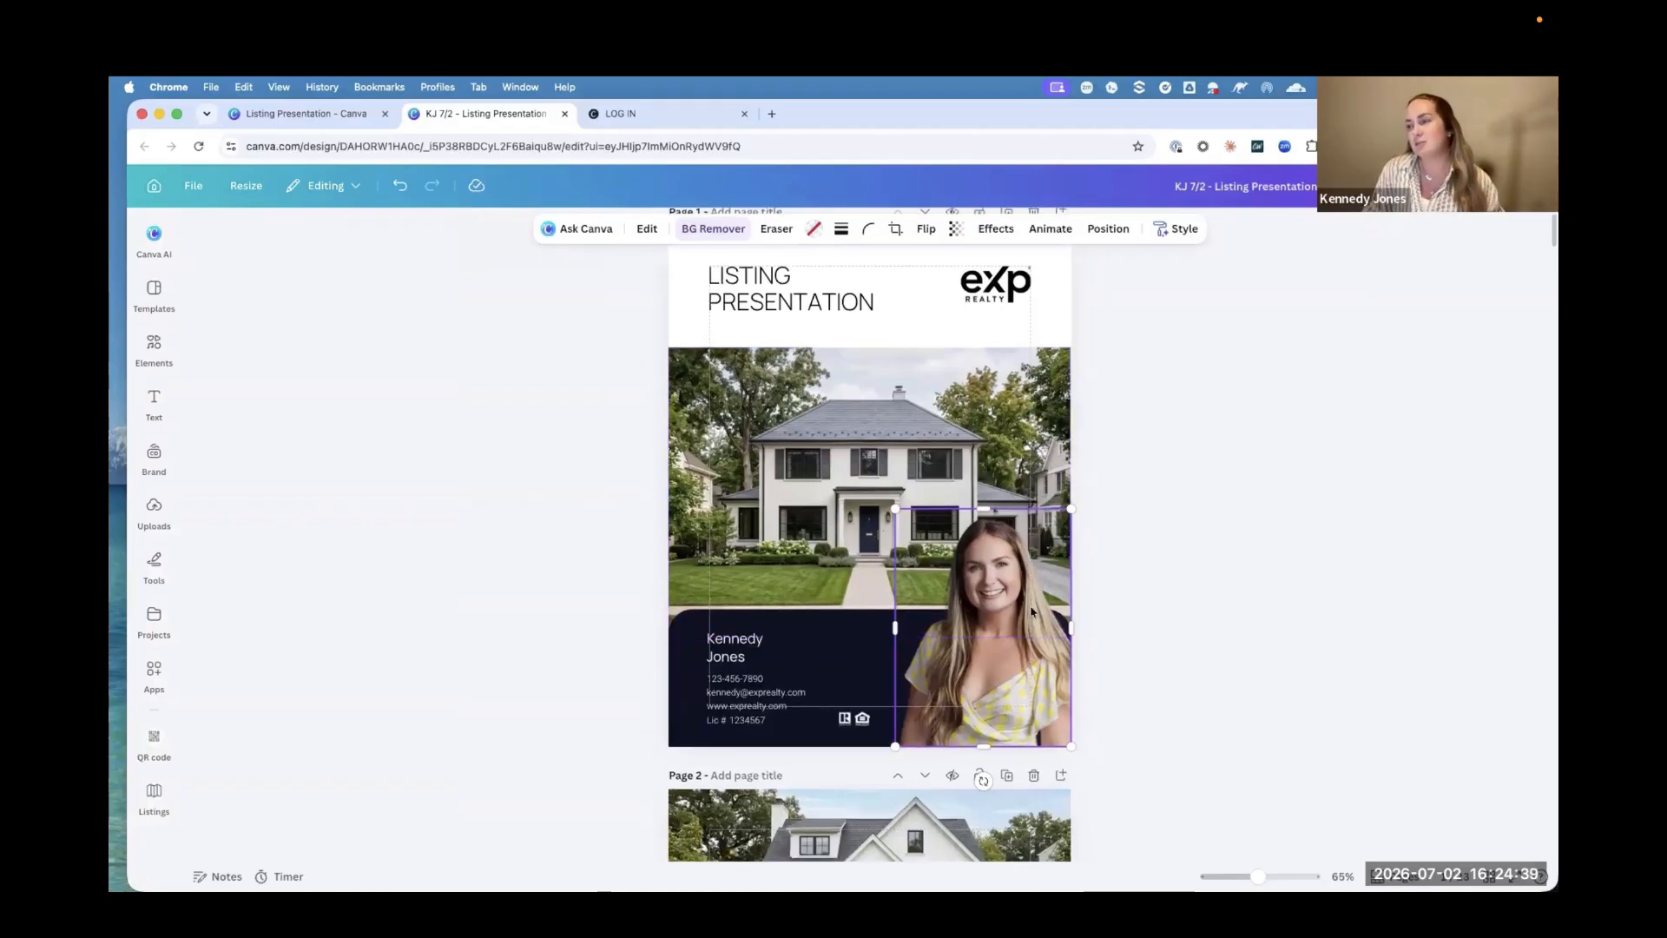
pyautogui.click(1032, 478)
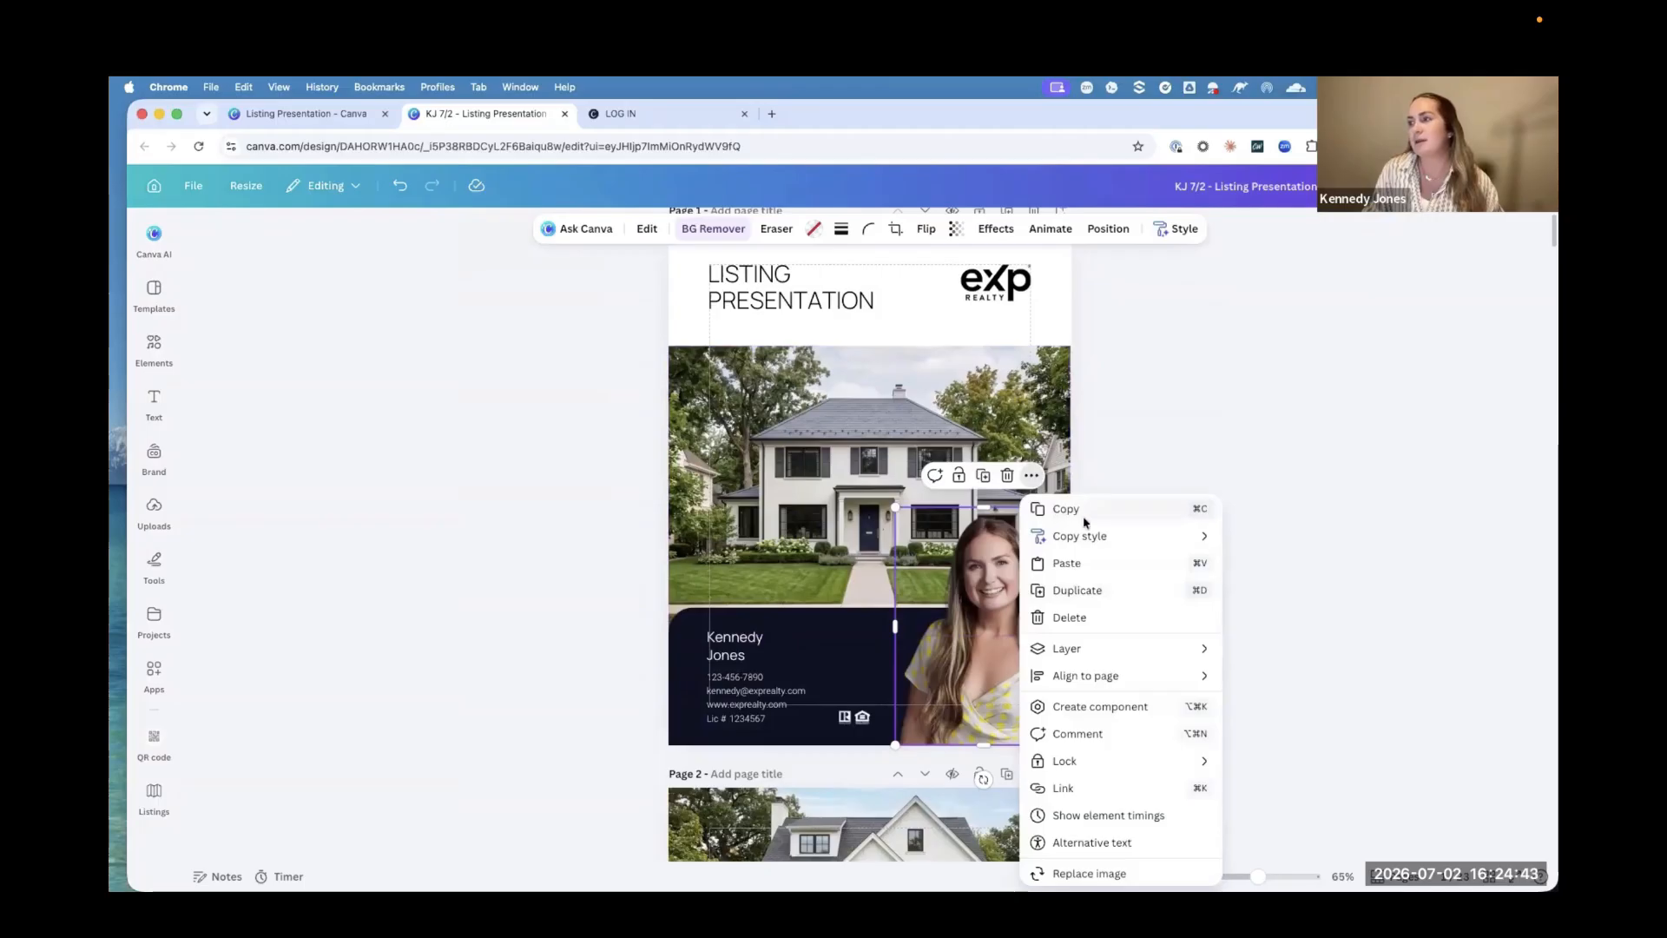
pyautogui.click(1059, 509)
# Step: Delete the placeholder portrait and its empty frame from the Thank You page, page 18
pyautogui.scroll(-20, 1285, 640)
pyautogui.scroll(-20, 1287, 640)
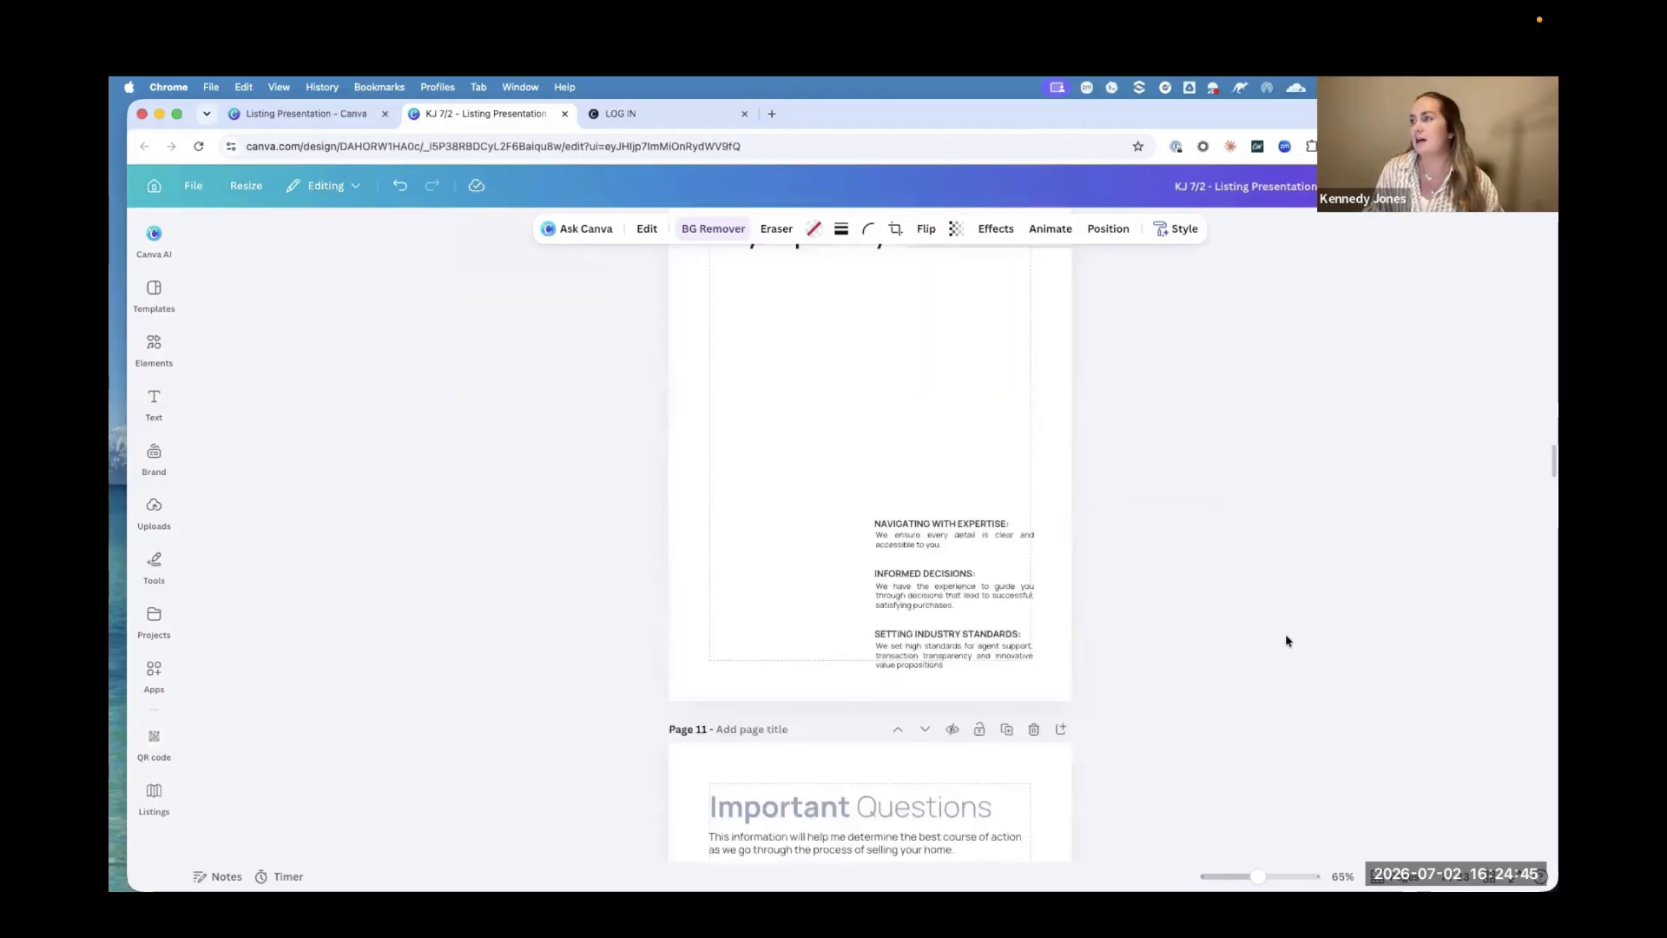
pyautogui.scroll(-20, 1287, 640)
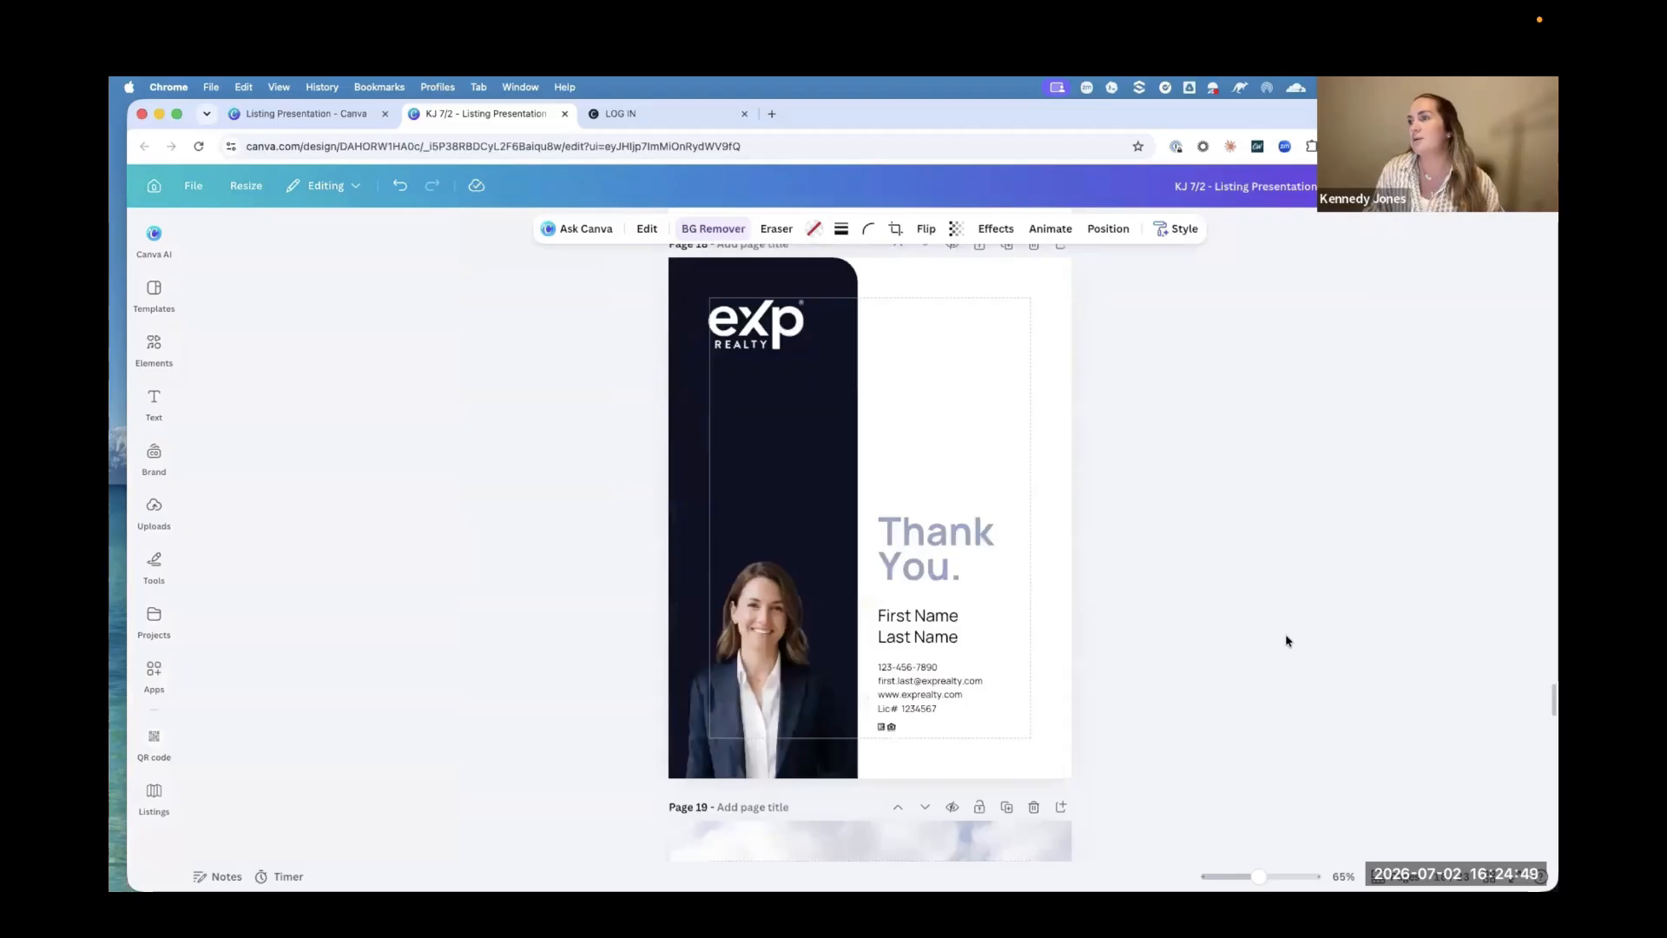
pyautogui.click(762, 656)
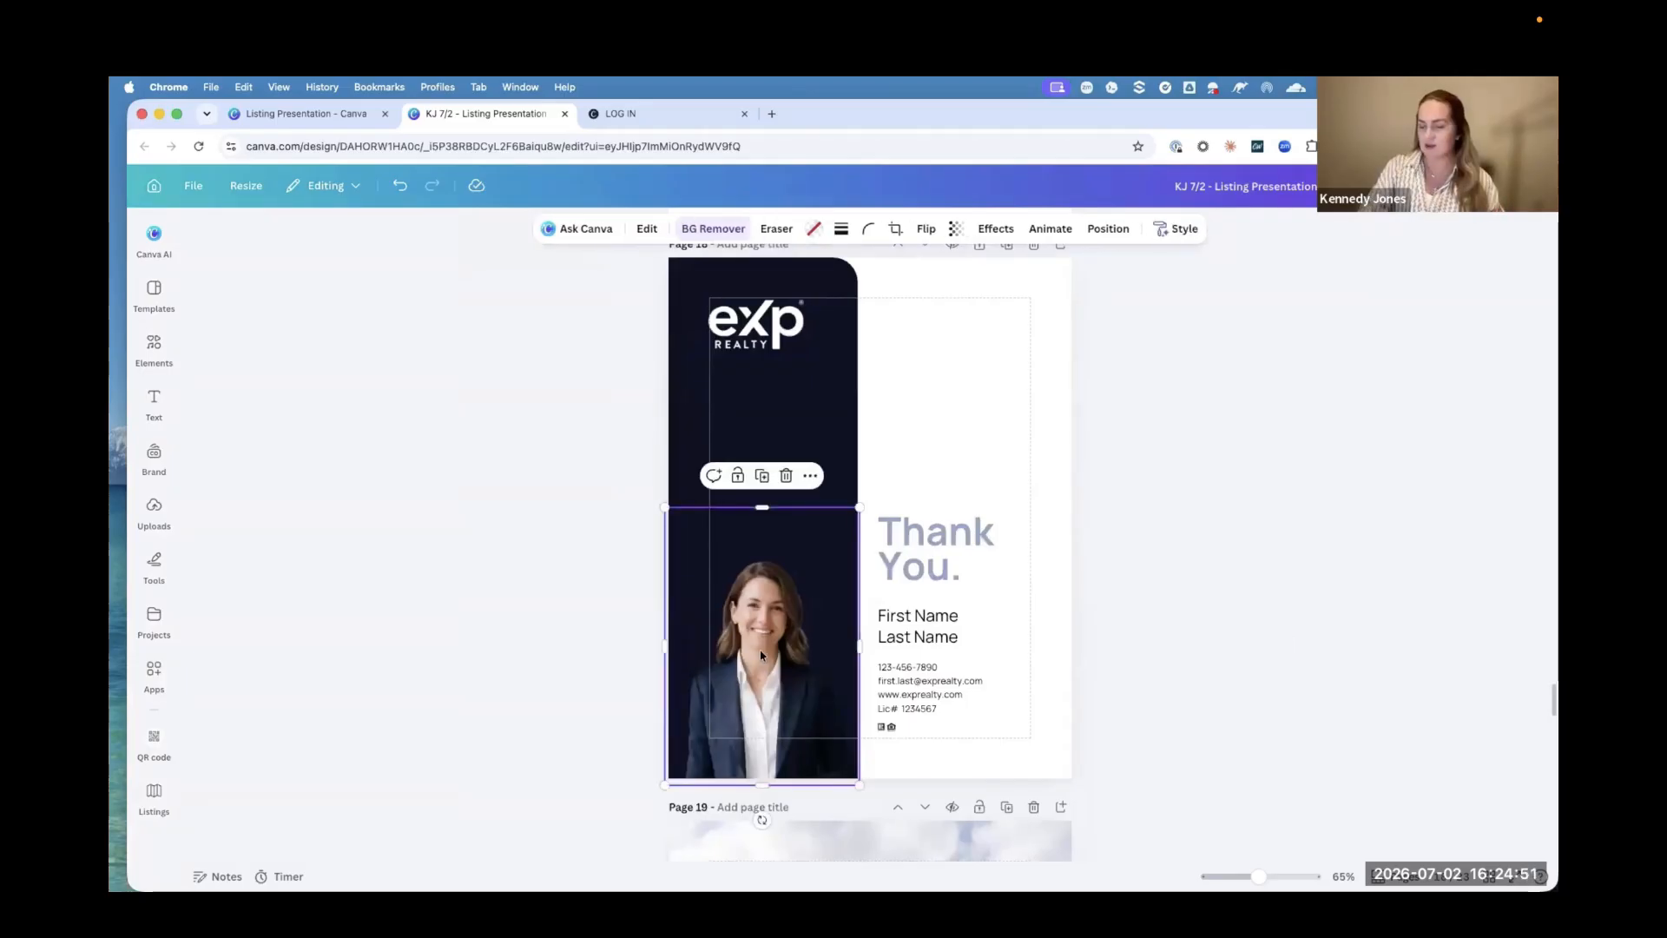
pyautogui.press('Delete')
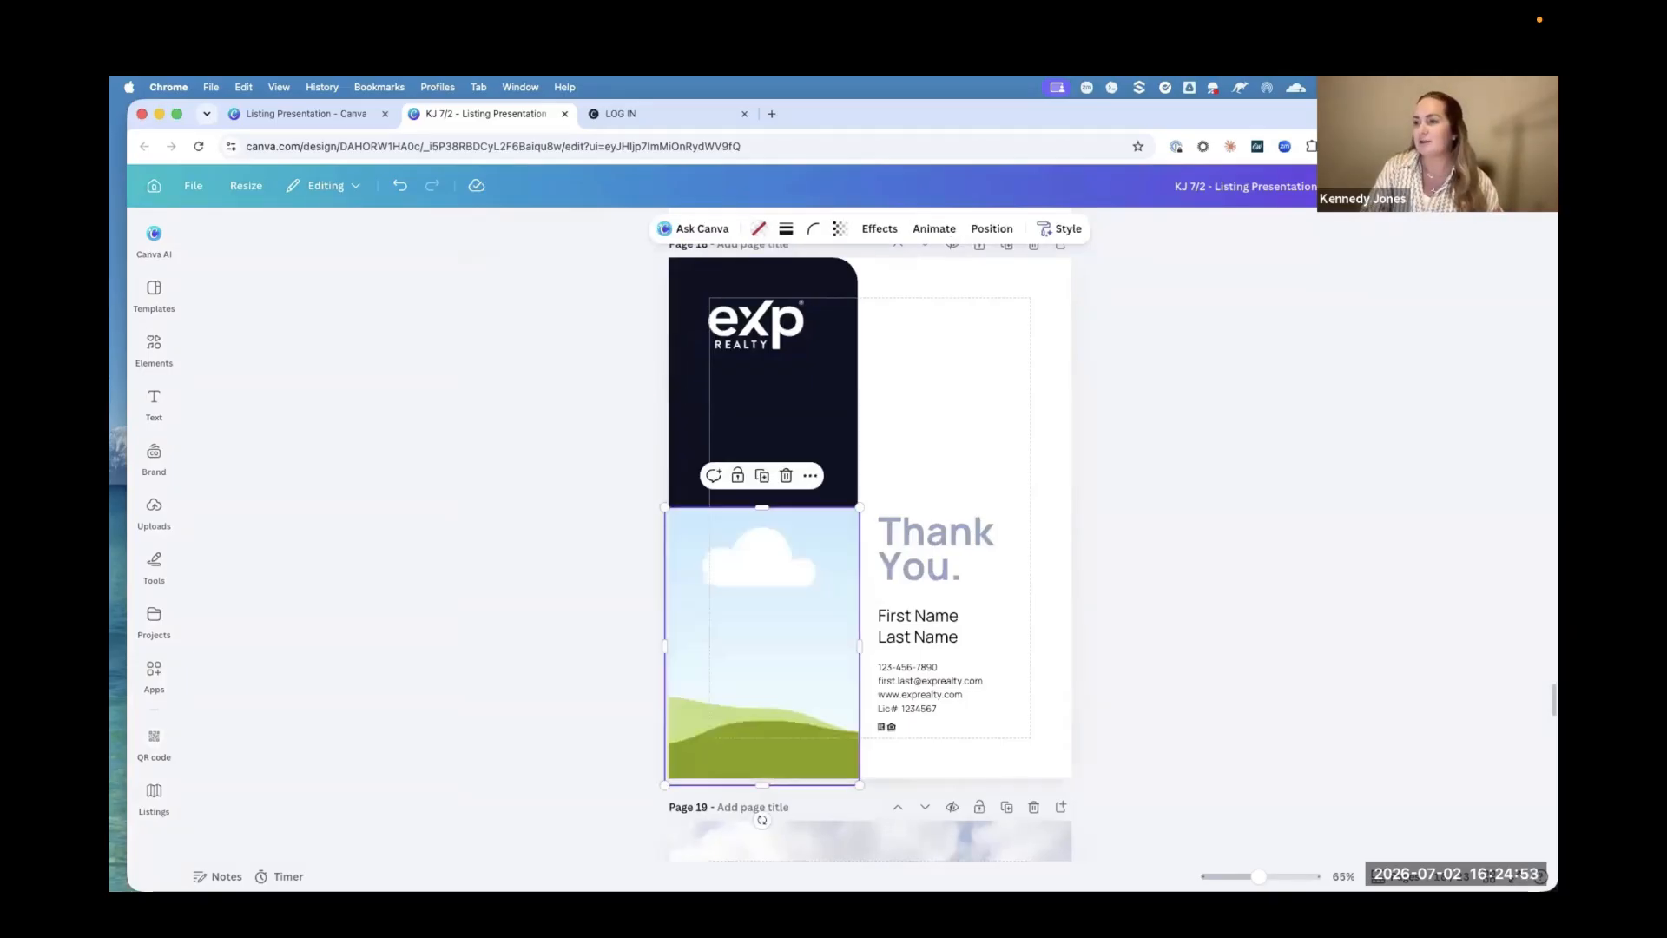
pyautogui.press('Delete')
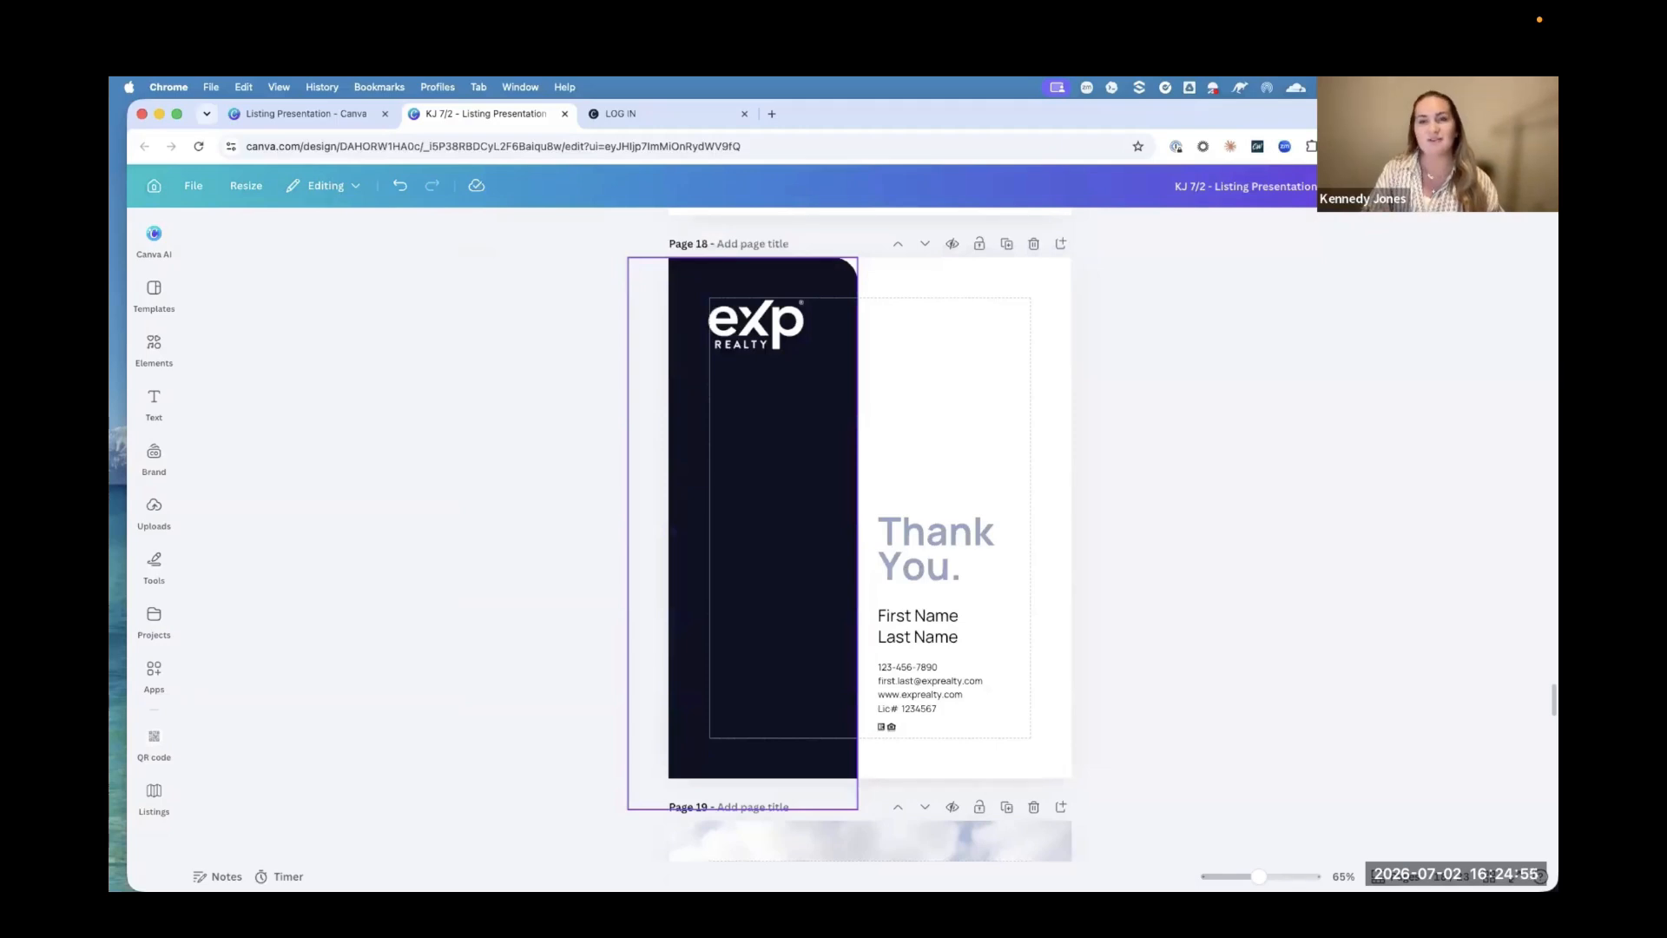
# Step: Paste the copied headshot onto the Thank You page and align it with the lower right corner of the dark panel
pyautogui.press('super+v')
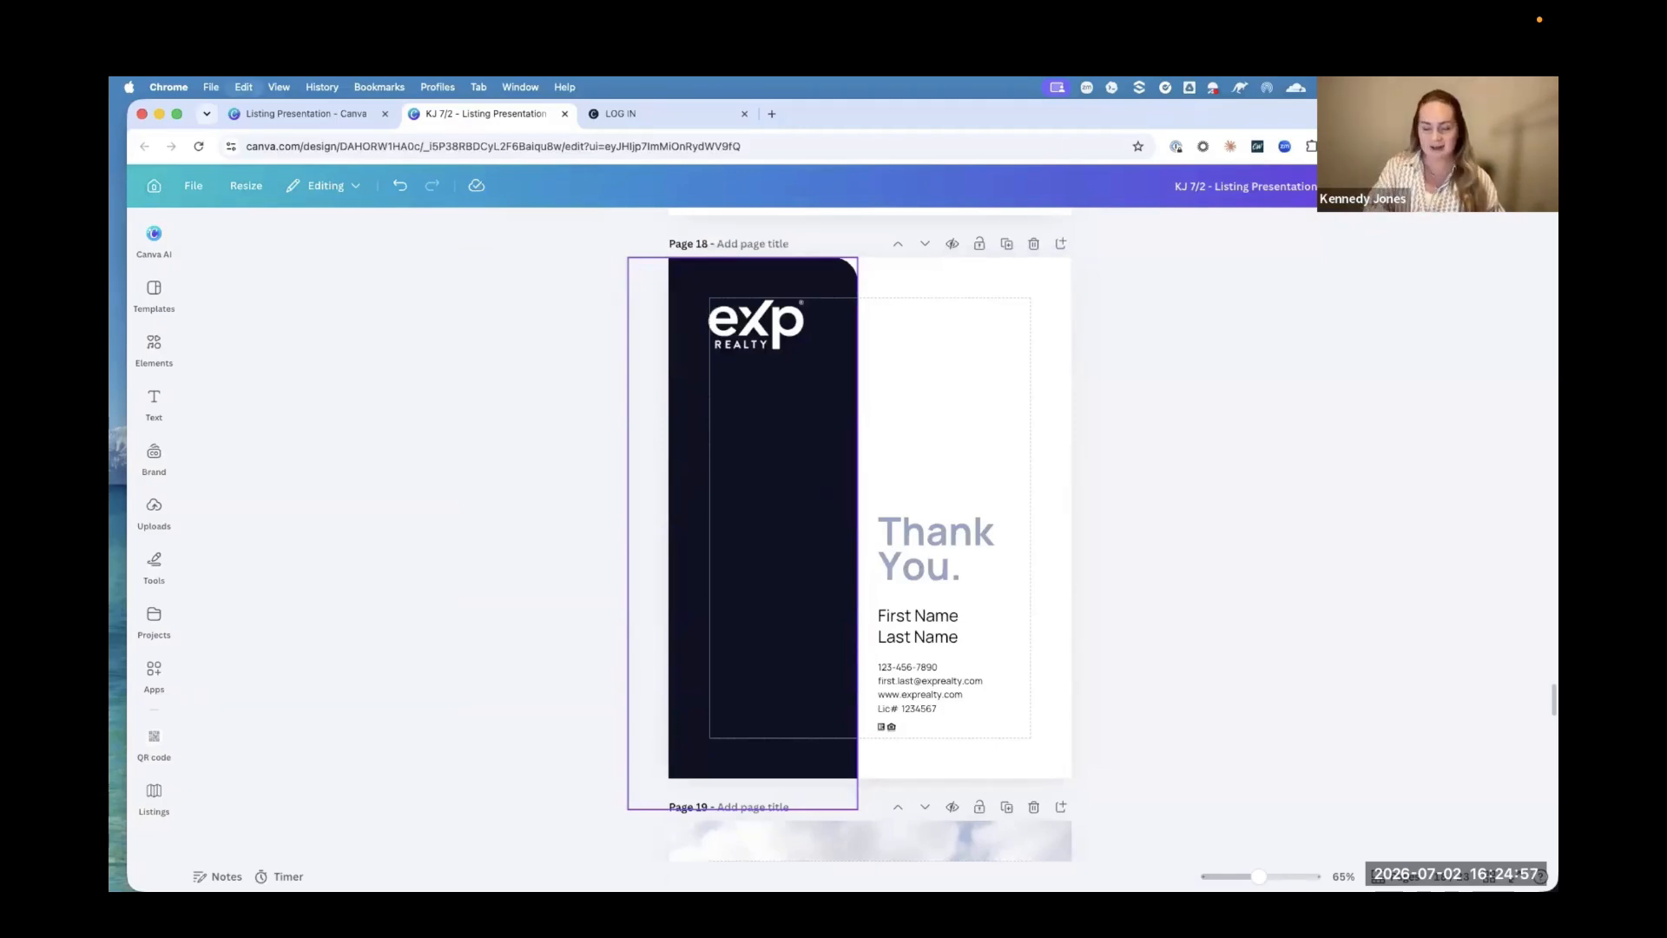
pyautogui.moveTo(985, 712); pyautogui.dragTo(833, 719)
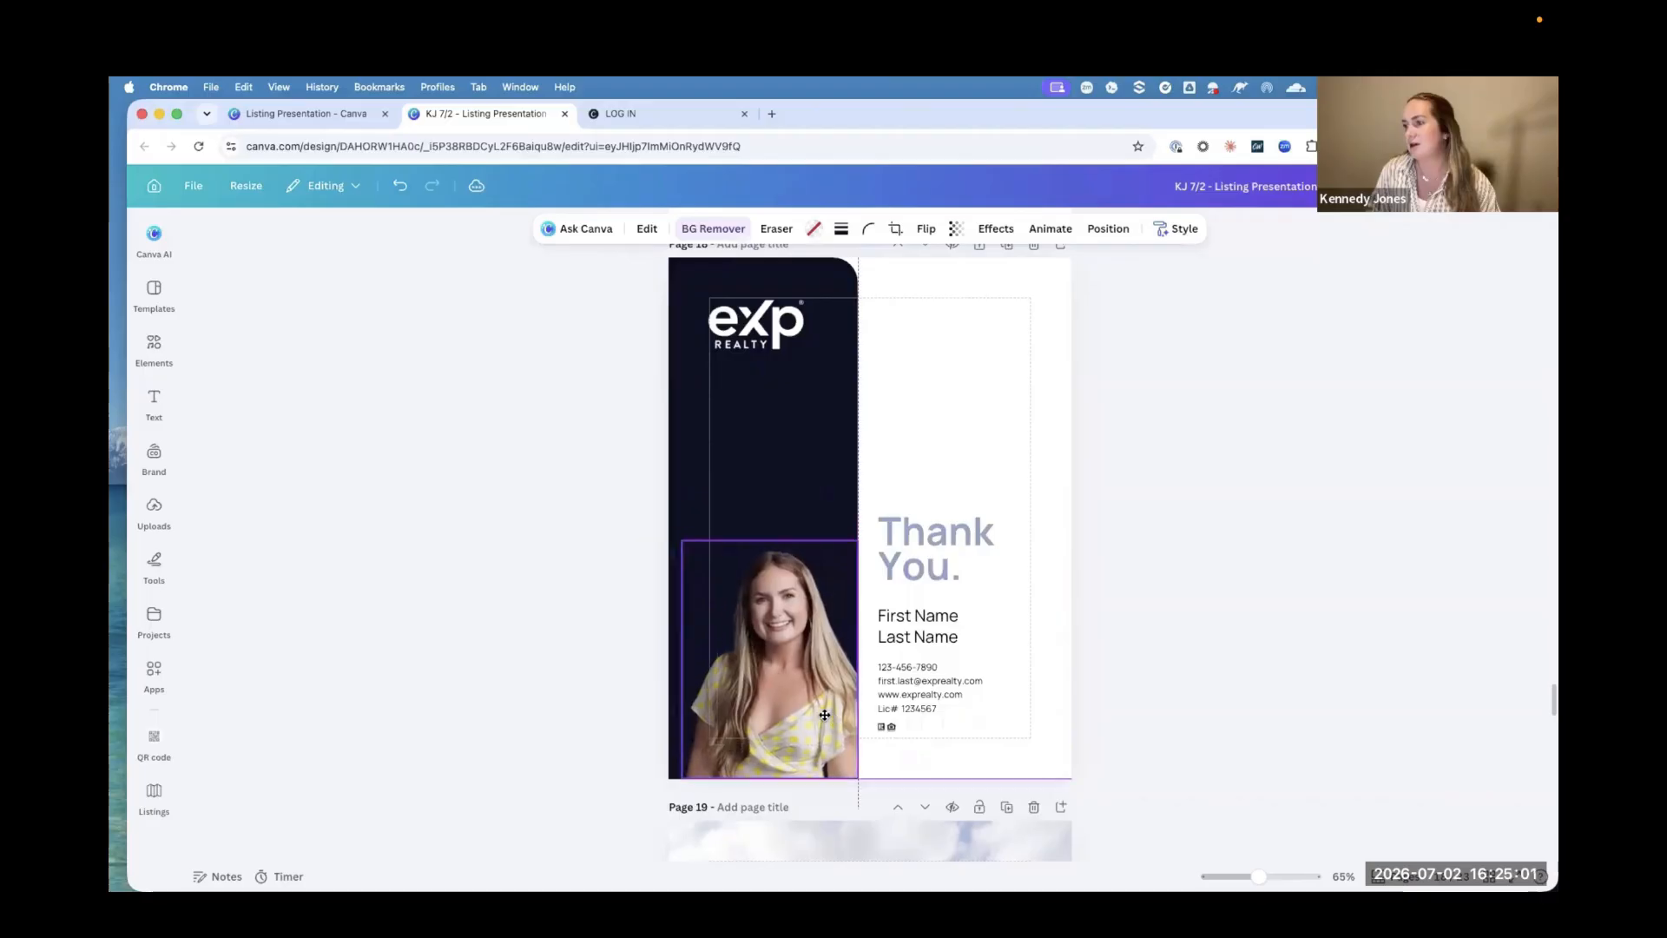
pyautogui.click(1221, 706)
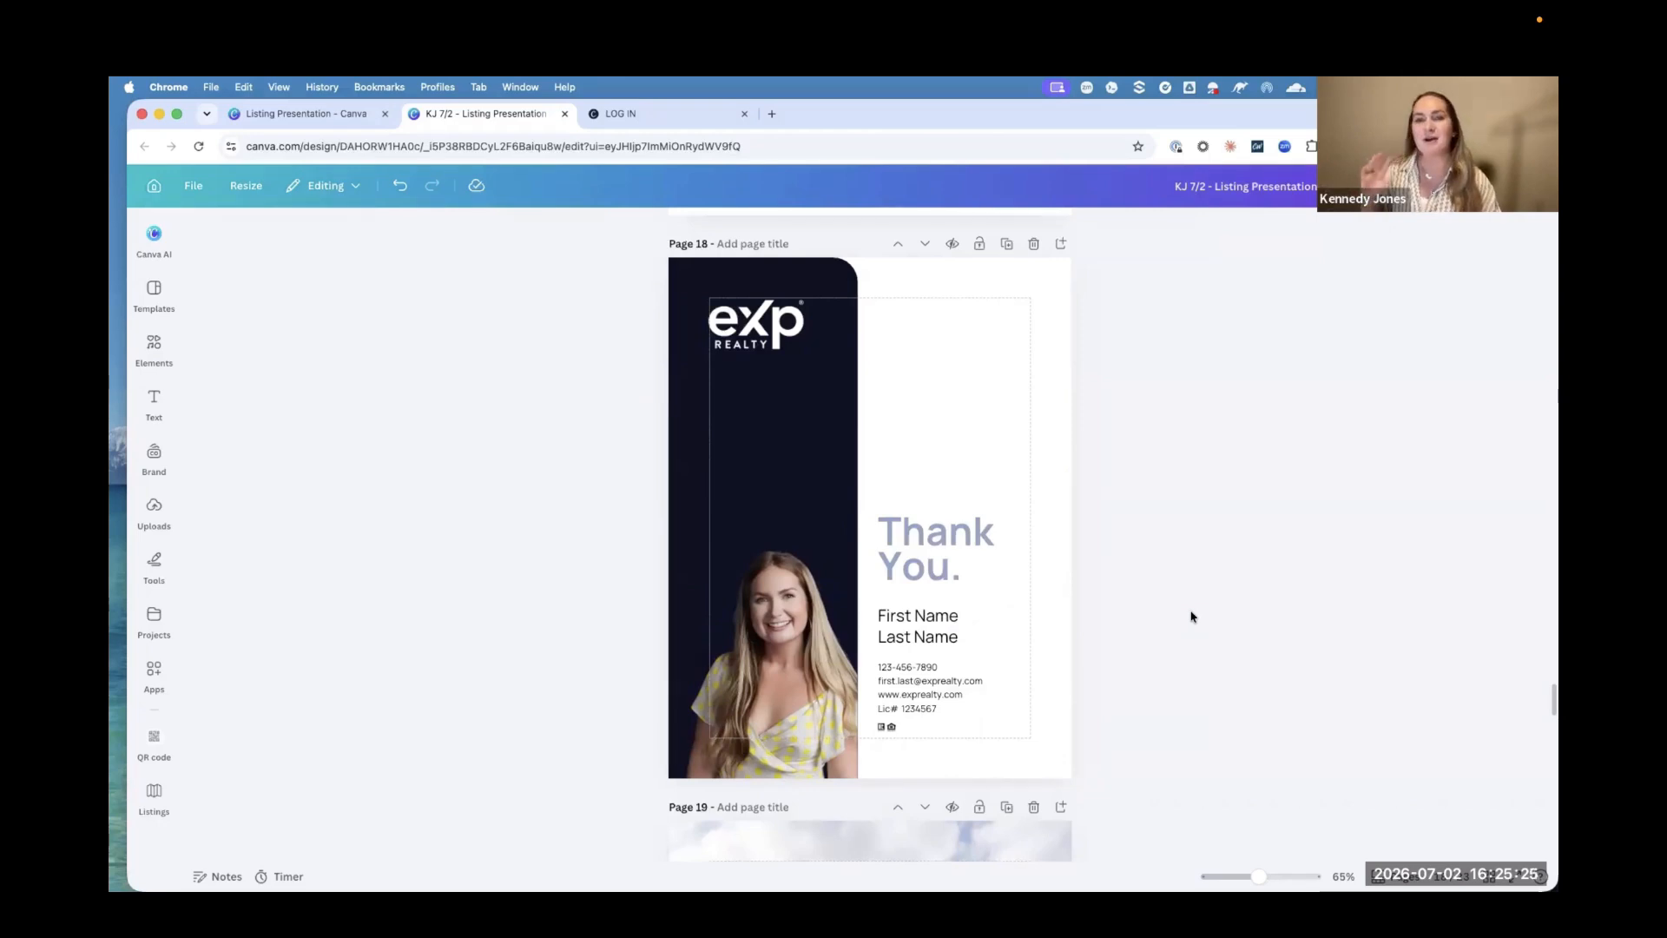
# Step: Open the design's download settings and set the file type to PDF
pyautogui.click(1520, 185)
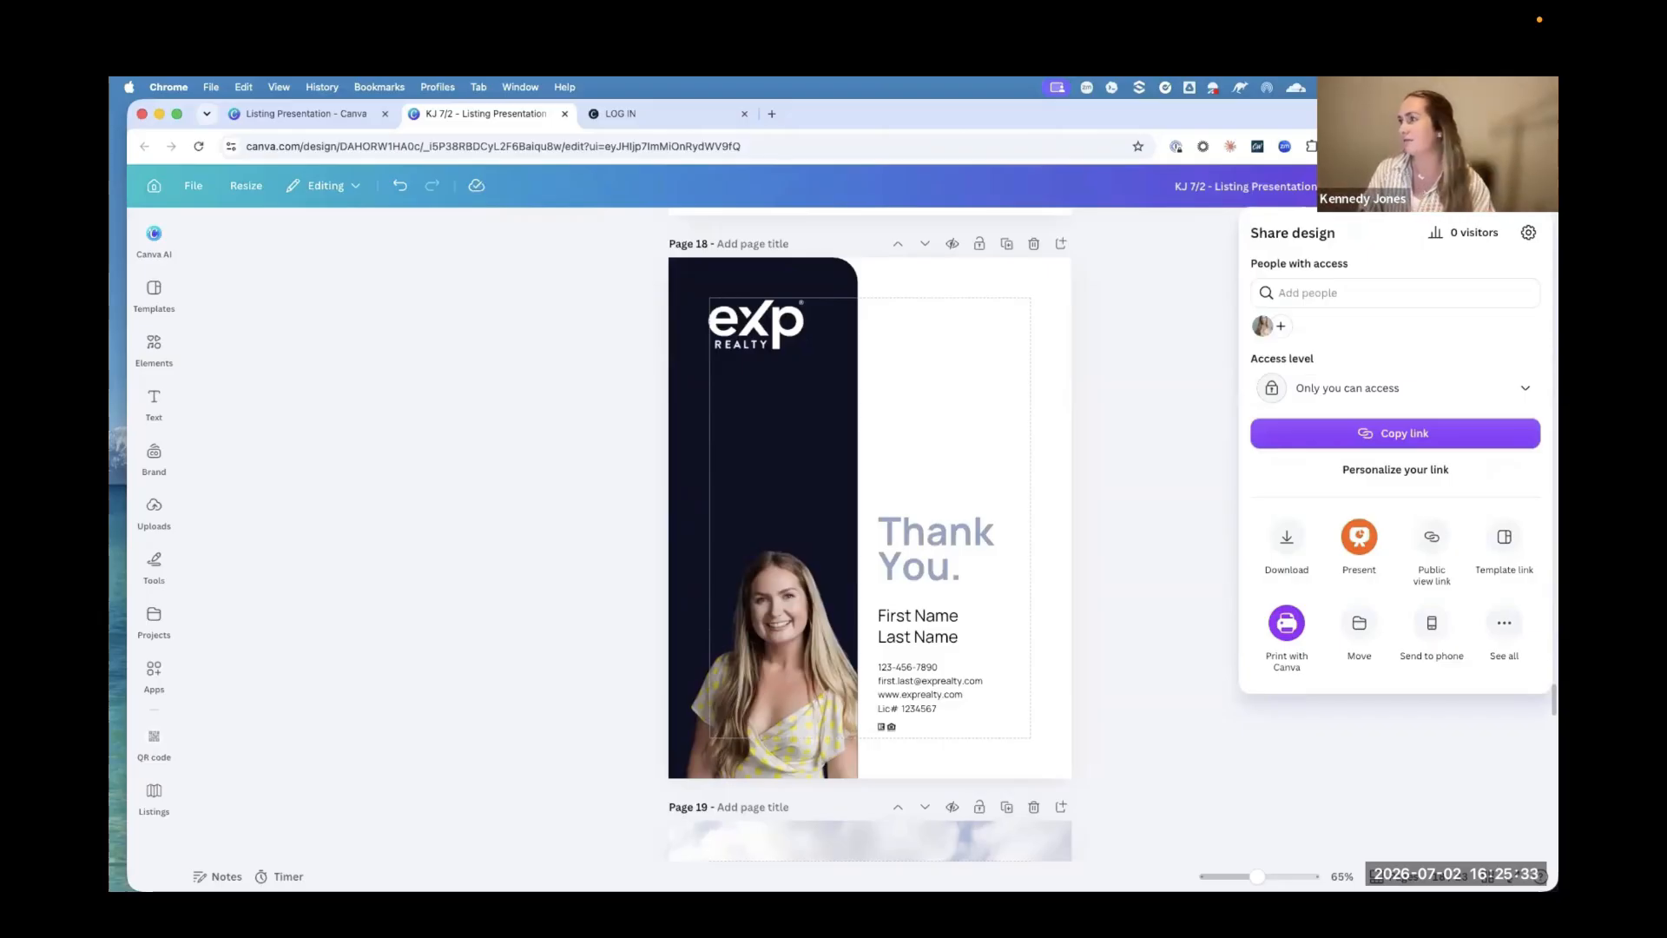
pyautogui.click(1287, 546)
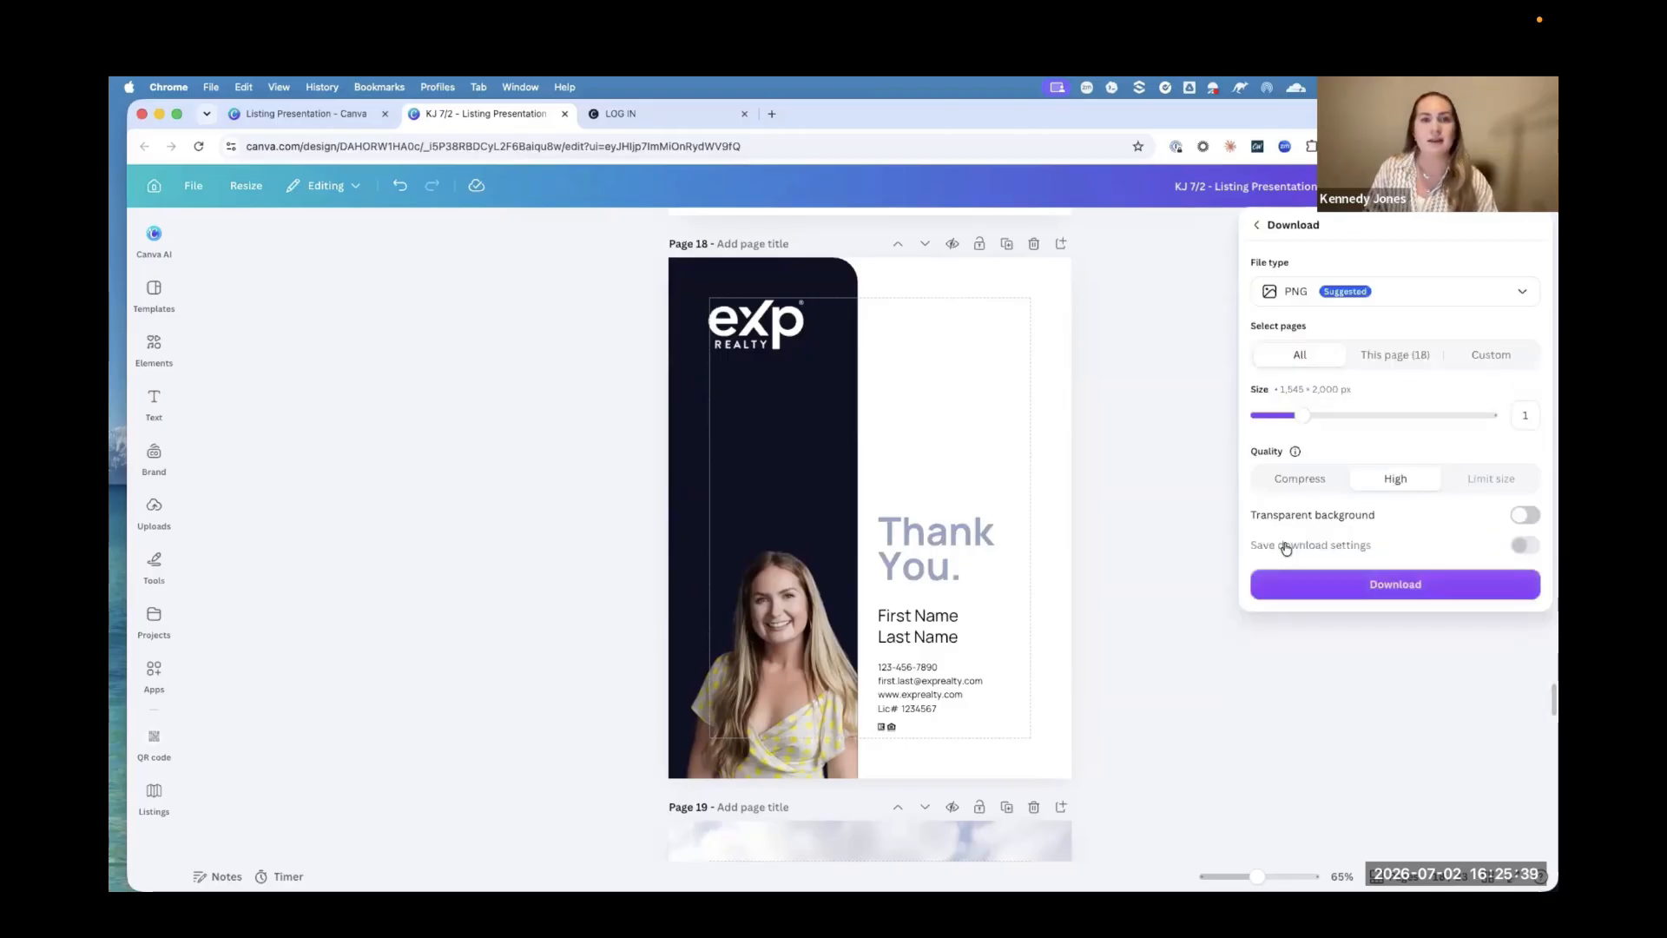
pyautogui.click(1301, 295)
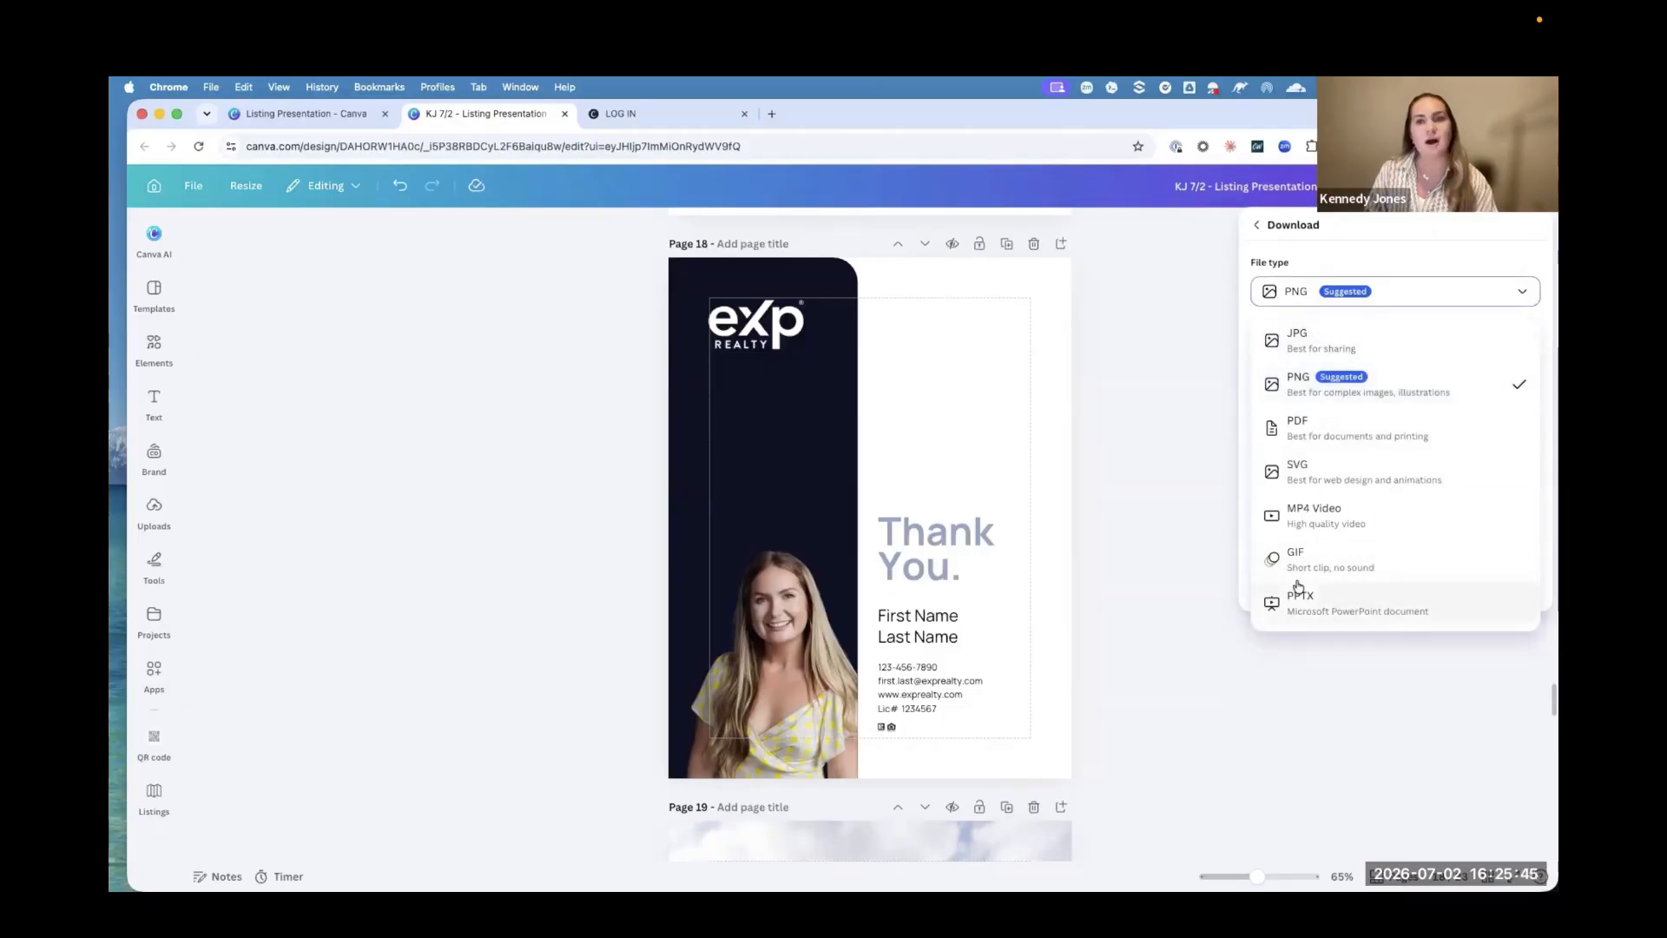
pyautogui.click(1308, 436)
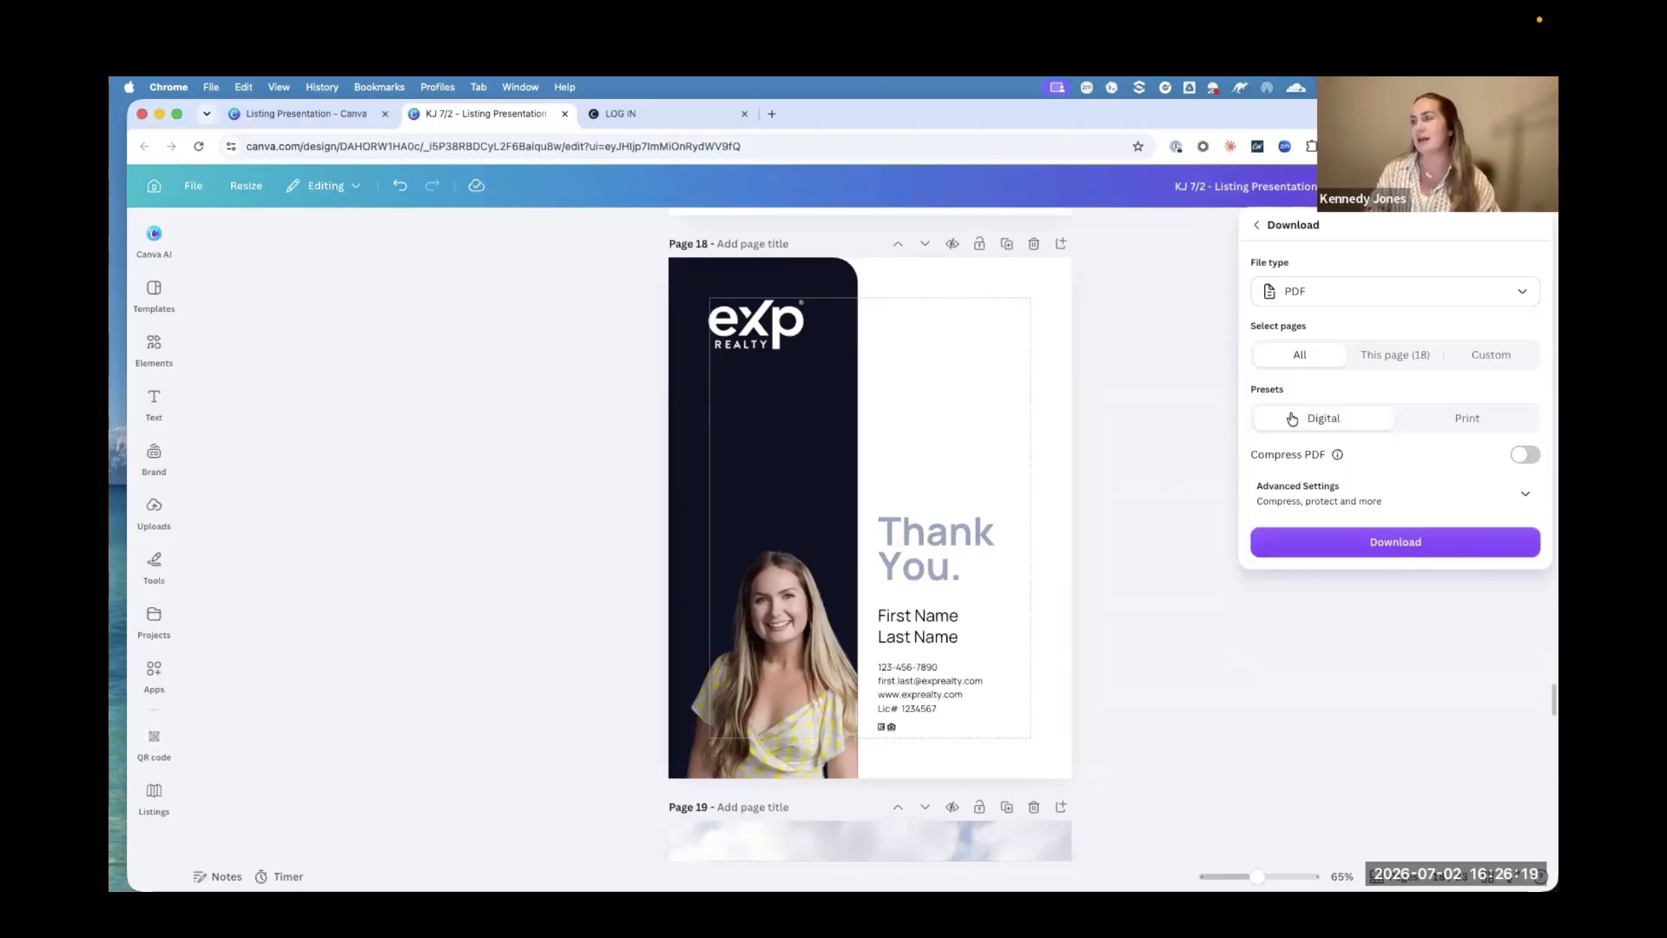
# Step: Download all pages as a PDF with the Print preset and the CMYK (best for professional printing) color profile
pyautogui.click(1522, 422)
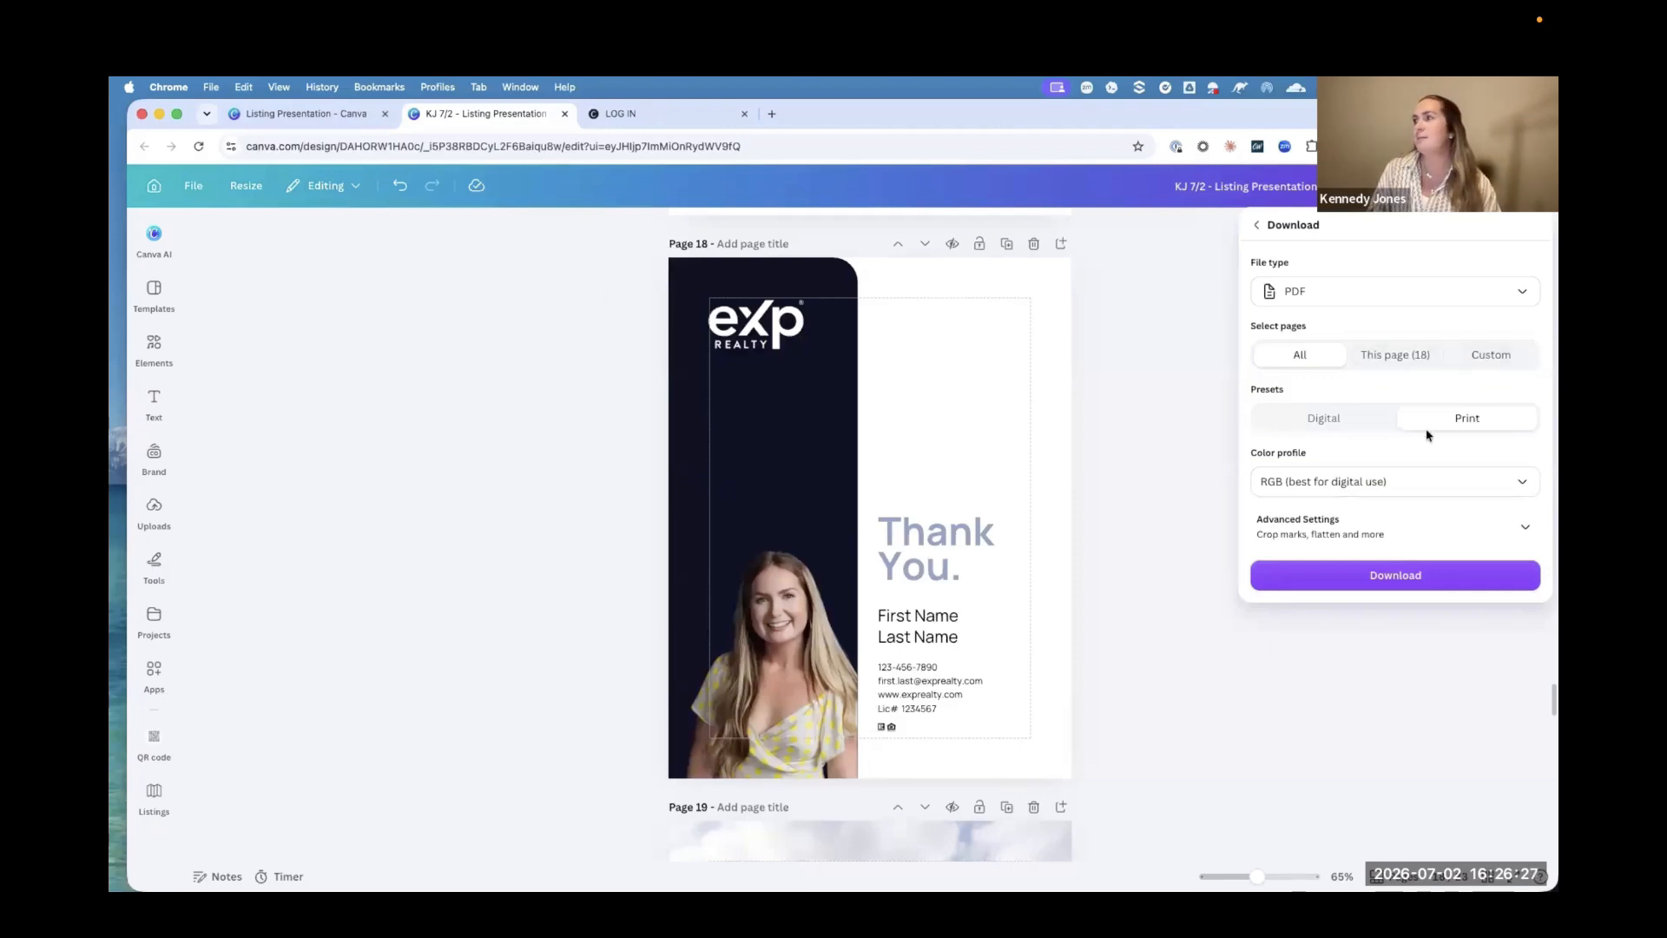
pyautogui.click(1345, 489)
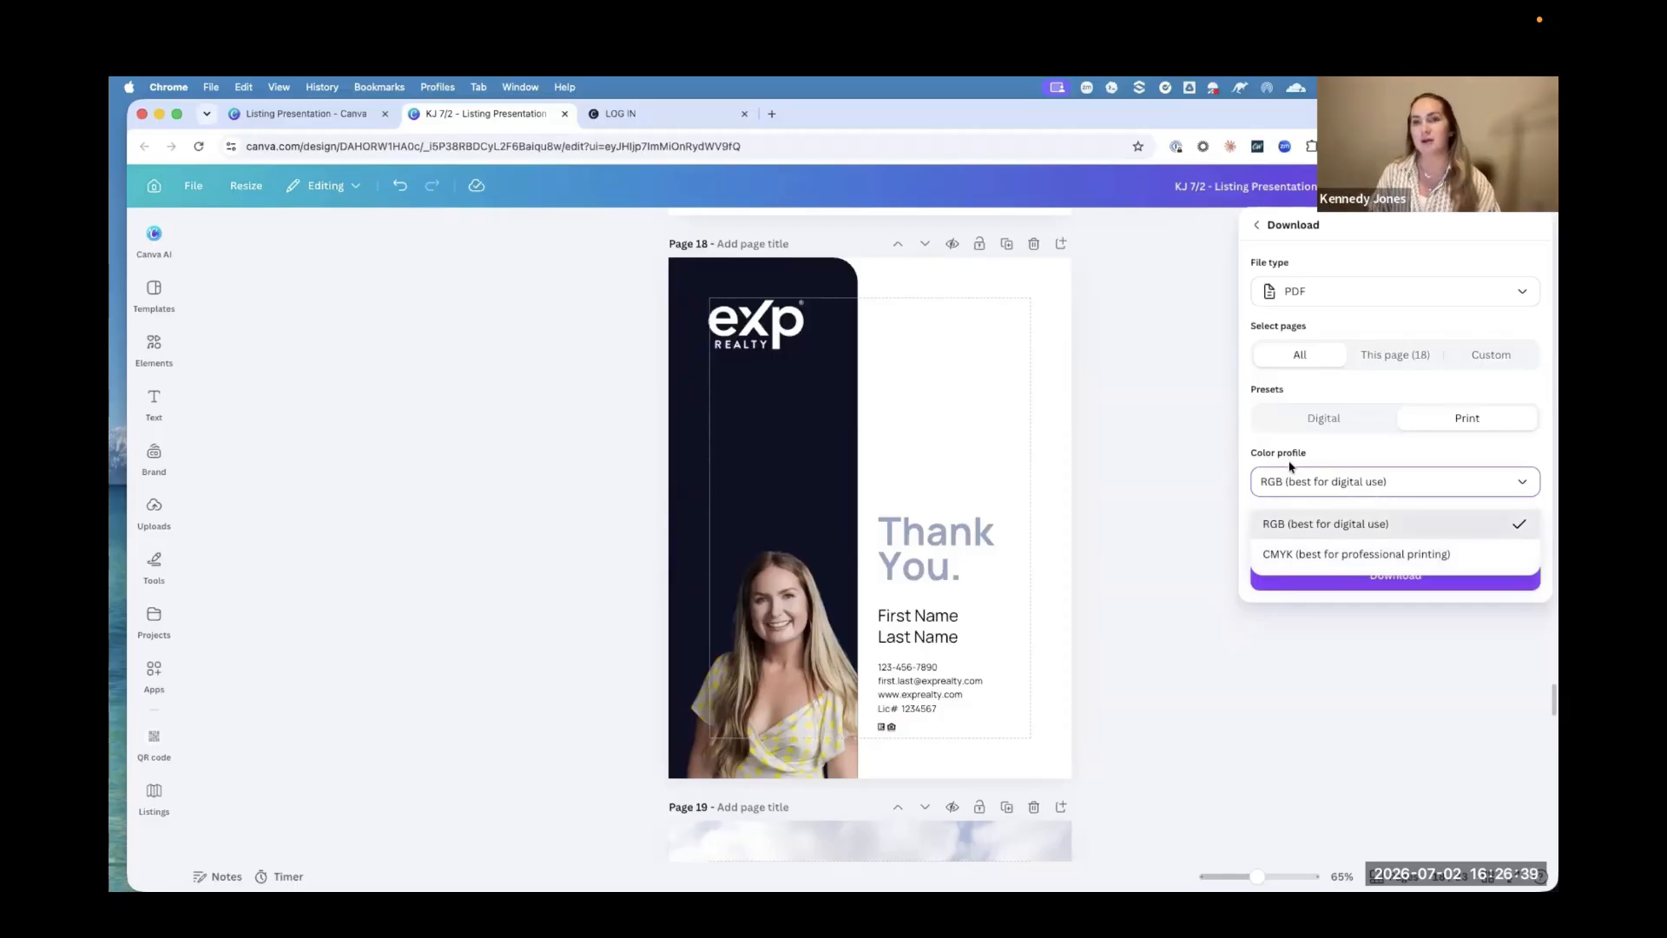
pyautogui.click(1303, 558)
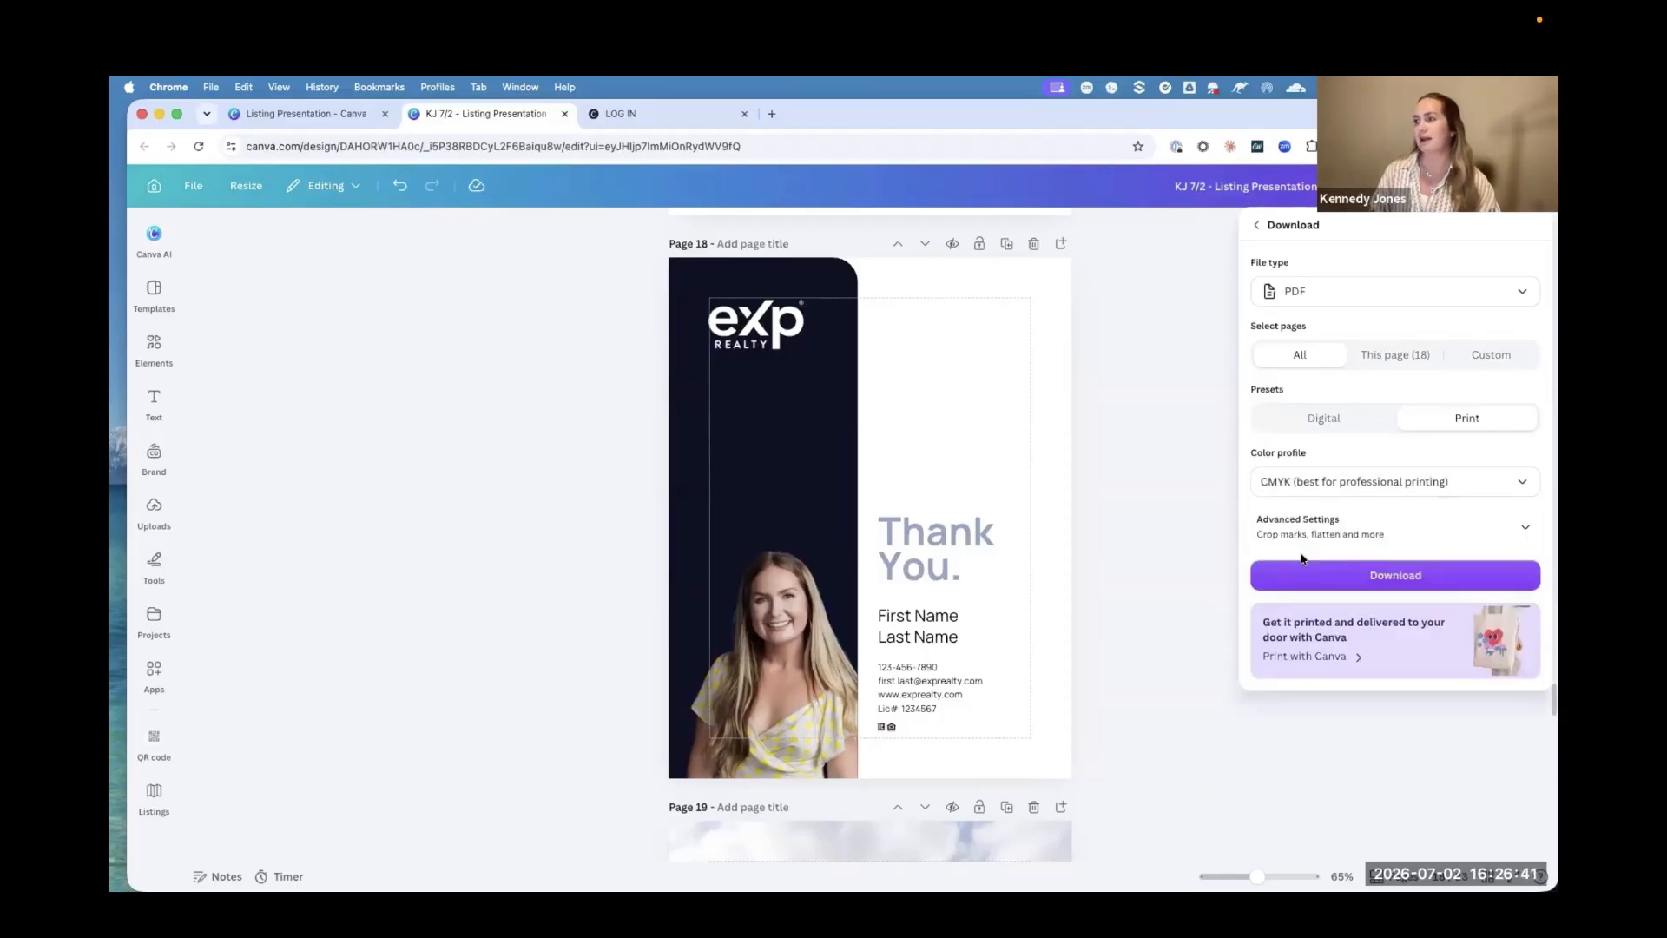
pyautogui.click(1382, 578)
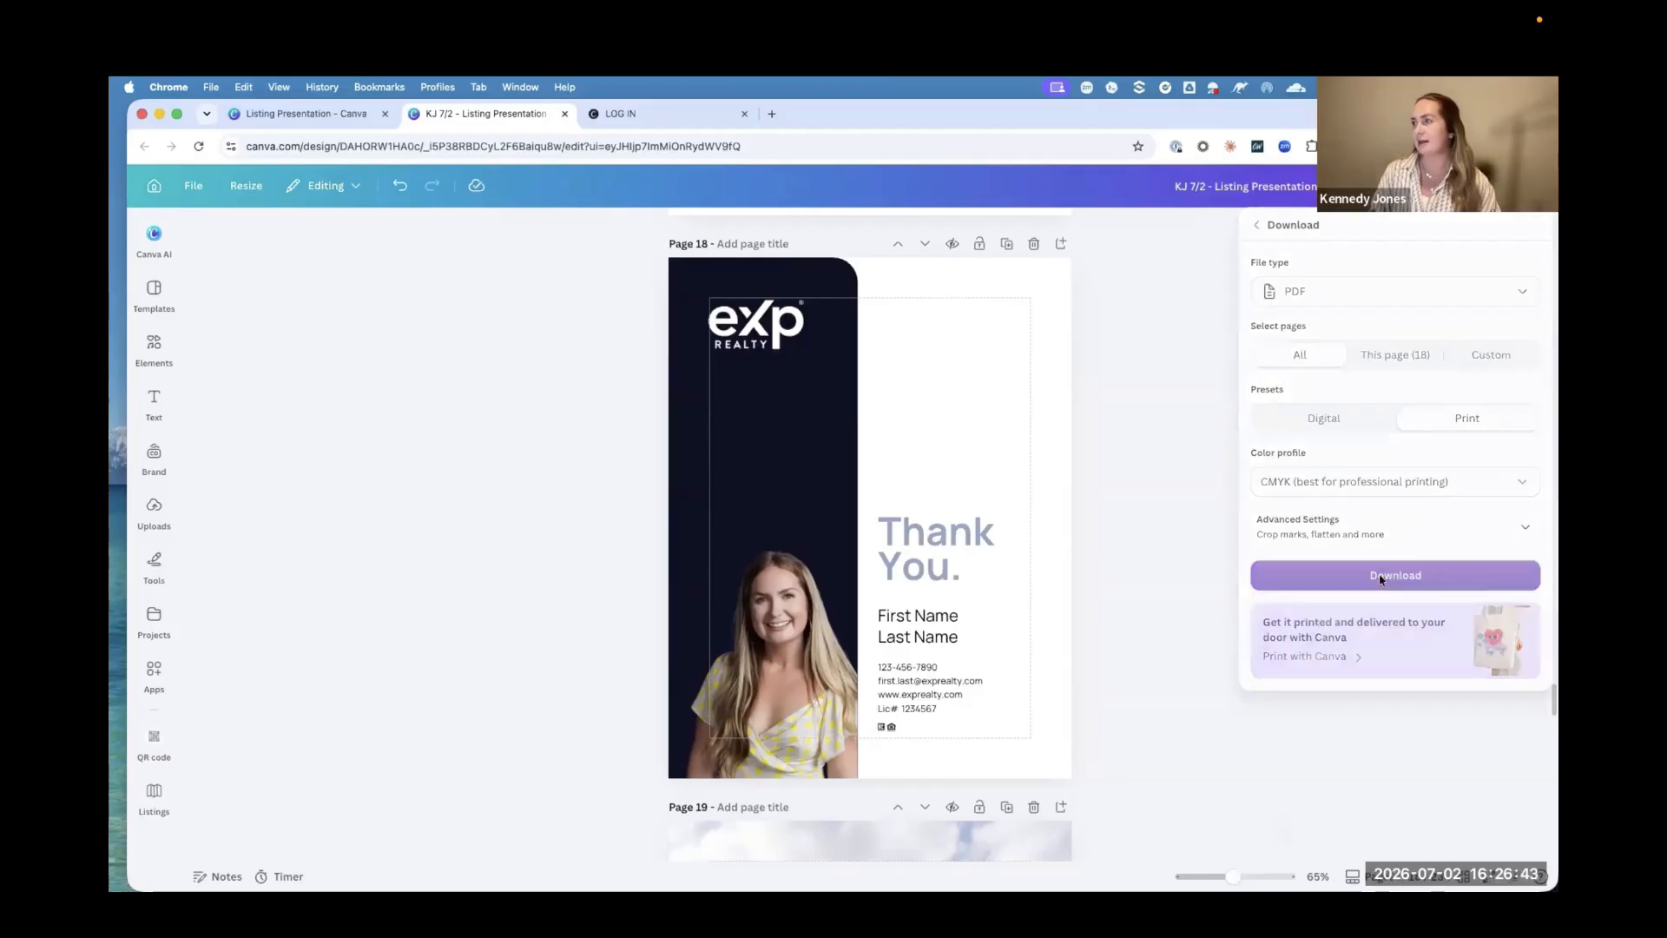